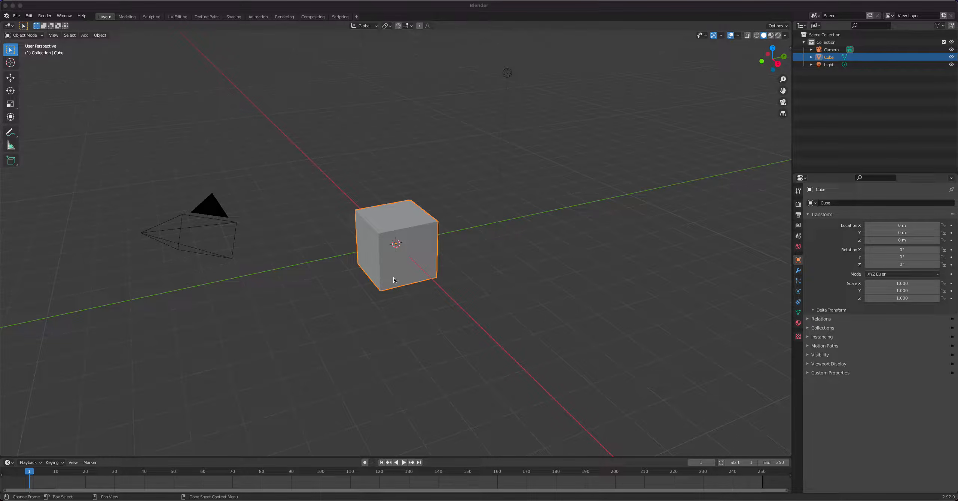
Step: Set the viewport to front orthographic view and delete the default cube
click(329, 235)
key(KP_1)
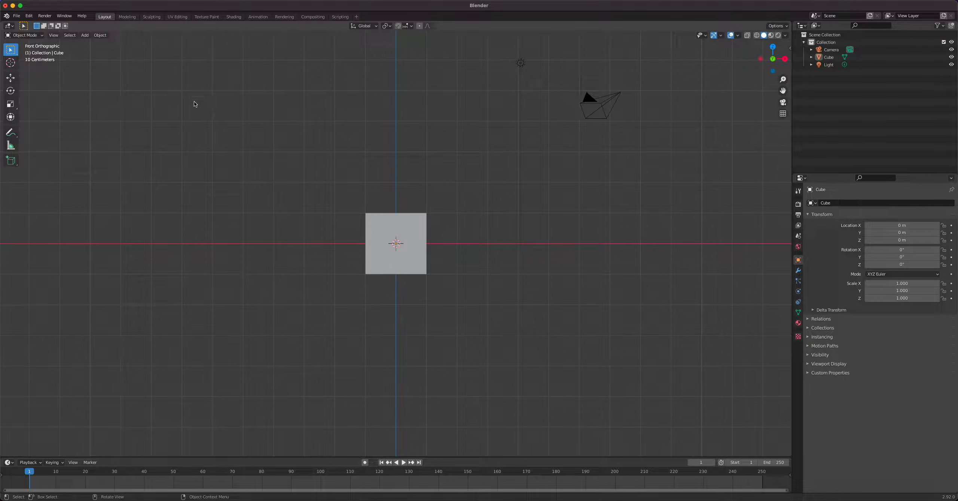
scroll(454, 250, up, 5)
middle_drag(524, 208, 524, 210)
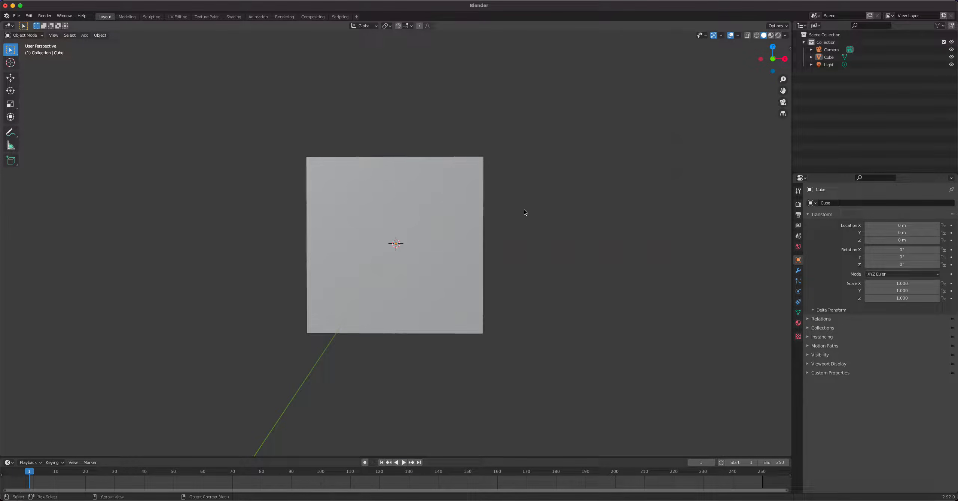
key(KP_5)
middle_drag(495, 265, 493, 268)
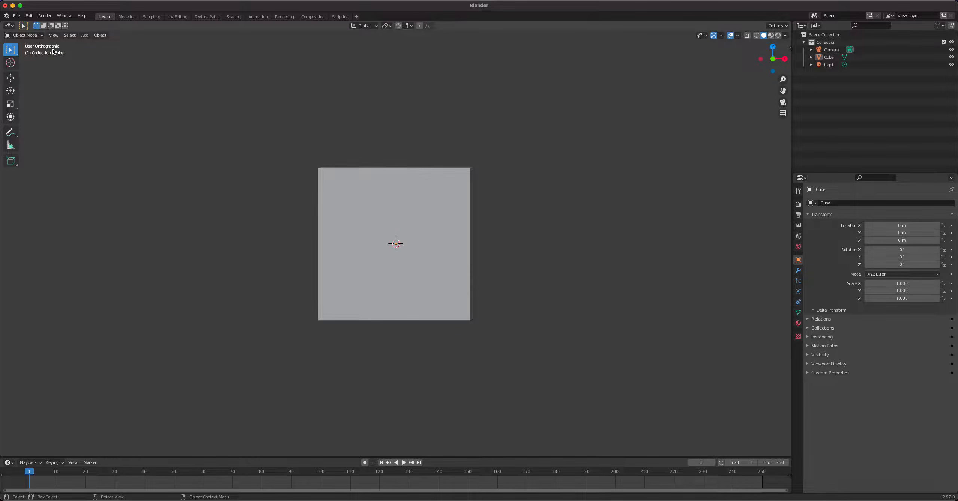
key(KP_1)
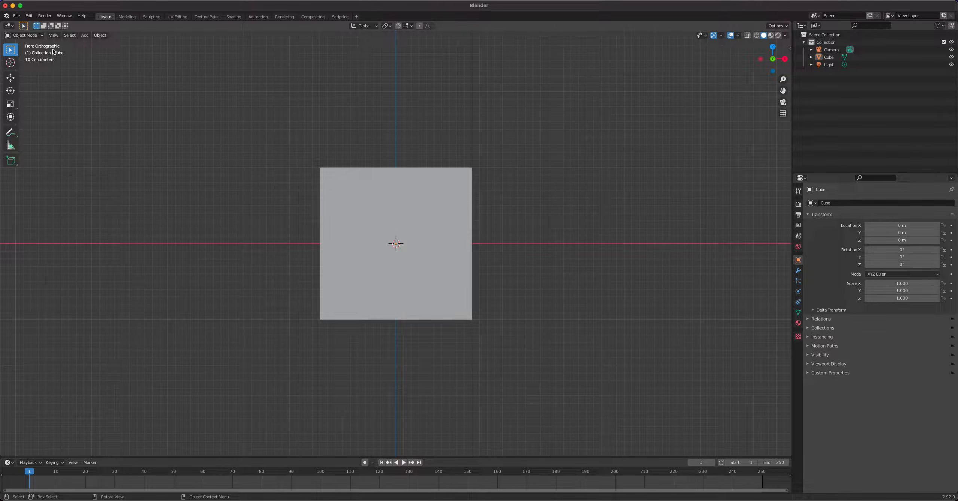
click(367, 179)
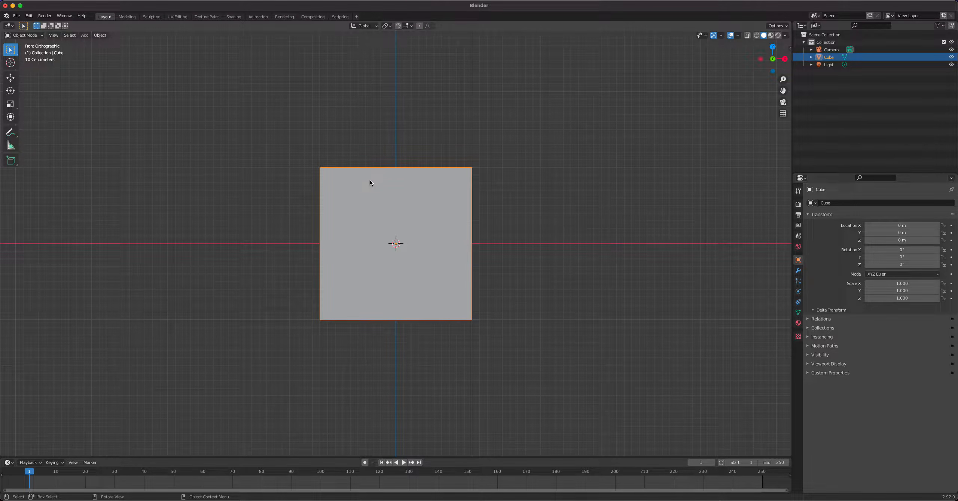
key(Delete)
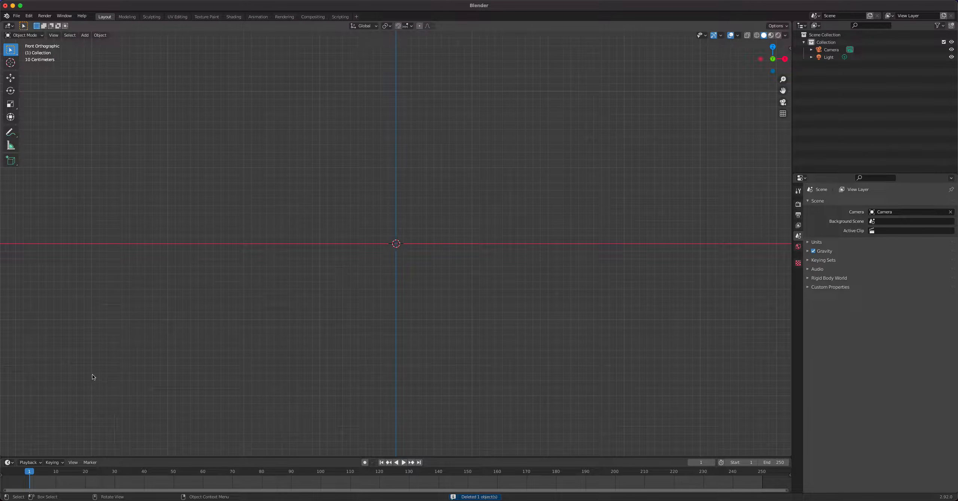
Step: Switch to Chrome and search the web for "batman logo" in a new tab
mouse_move(29, 494)
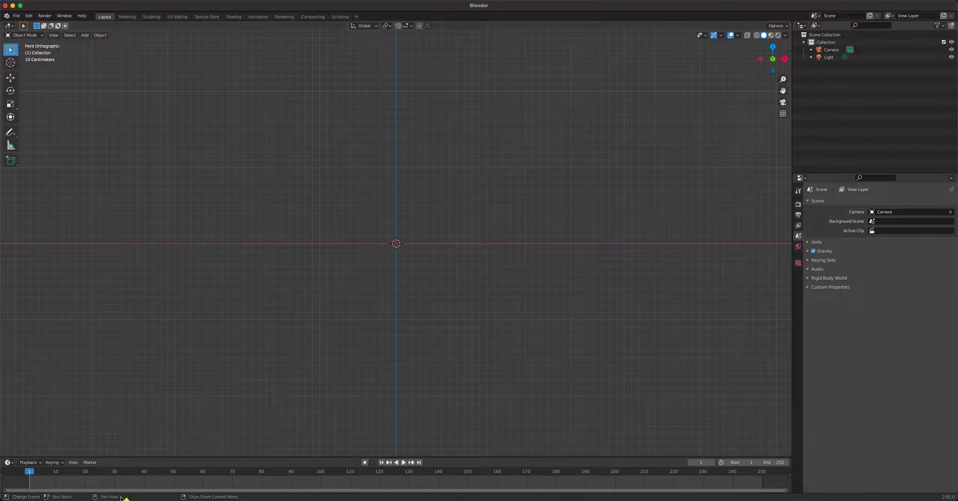
click(96, 492)
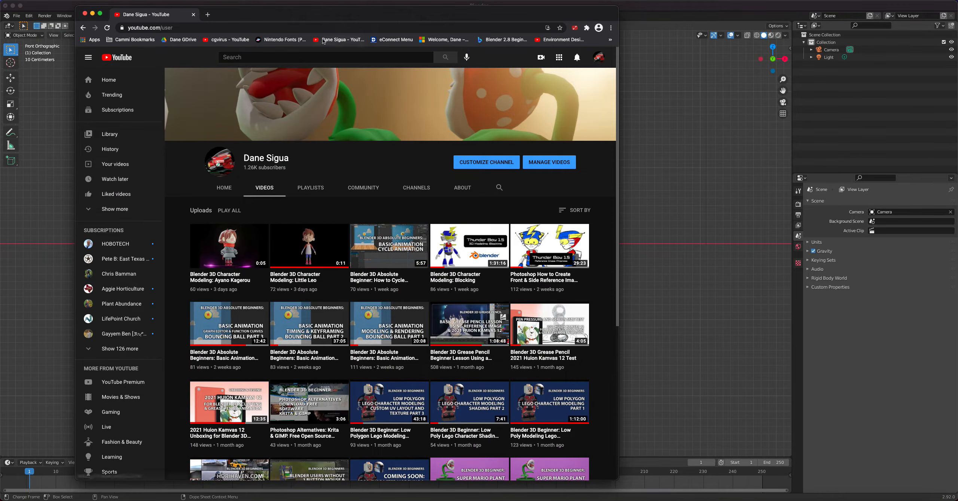
click(217, 27)
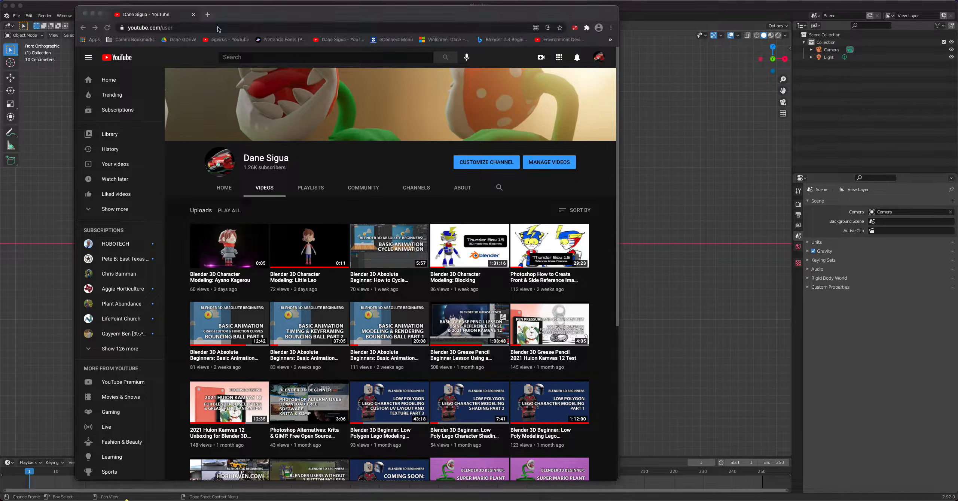
drag(359, 13, 418, 21)
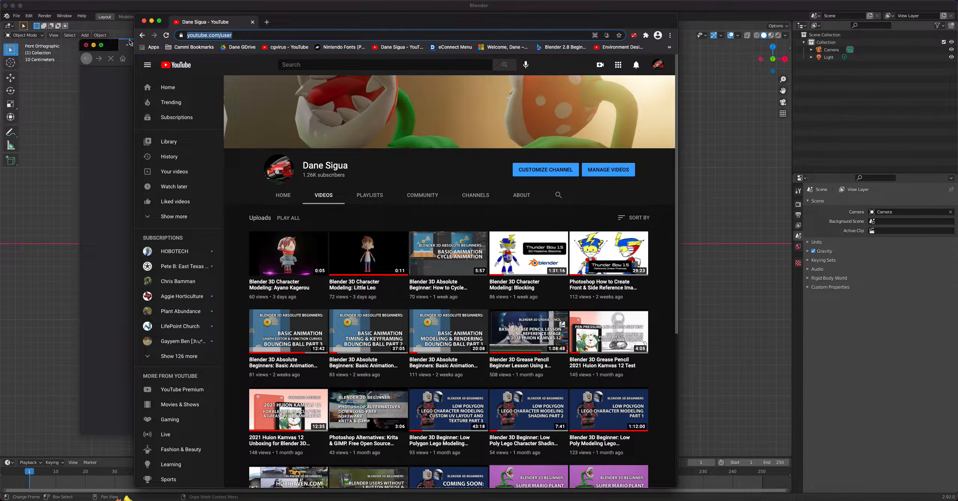
click(267, 22)
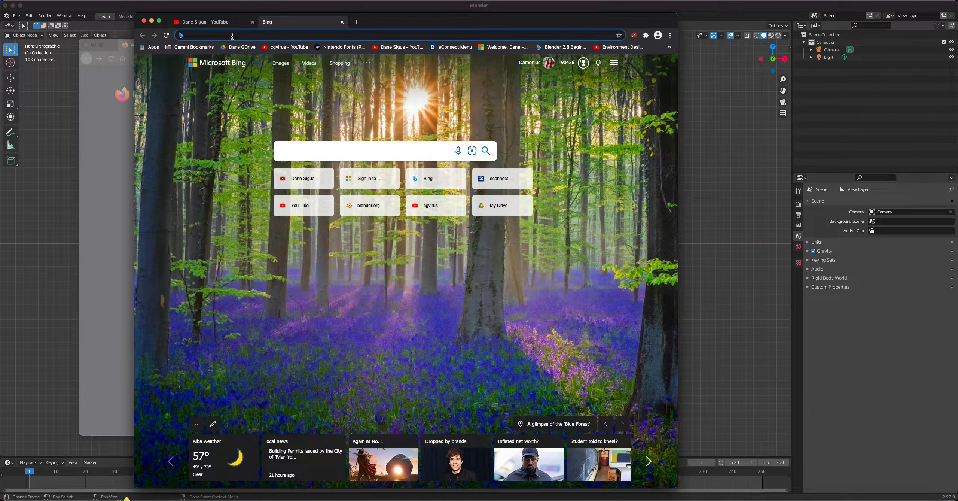
text(batman logo)
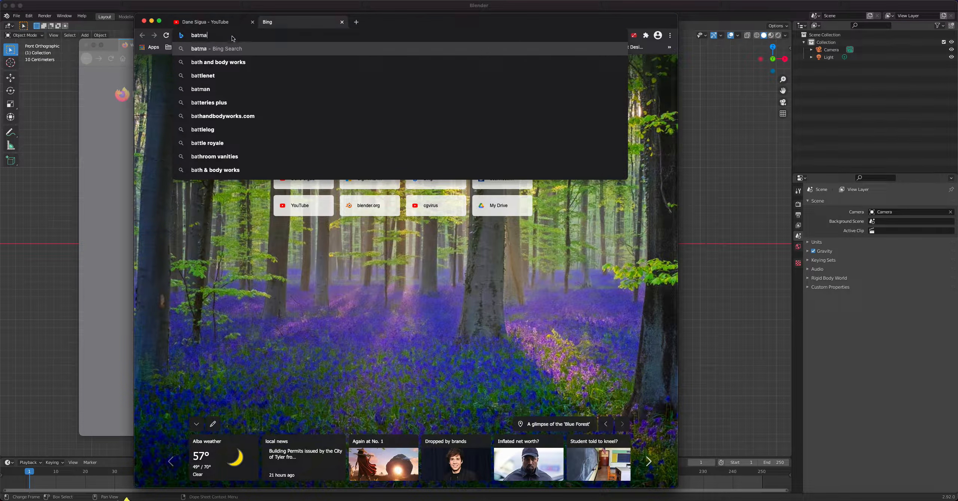
key(Return)
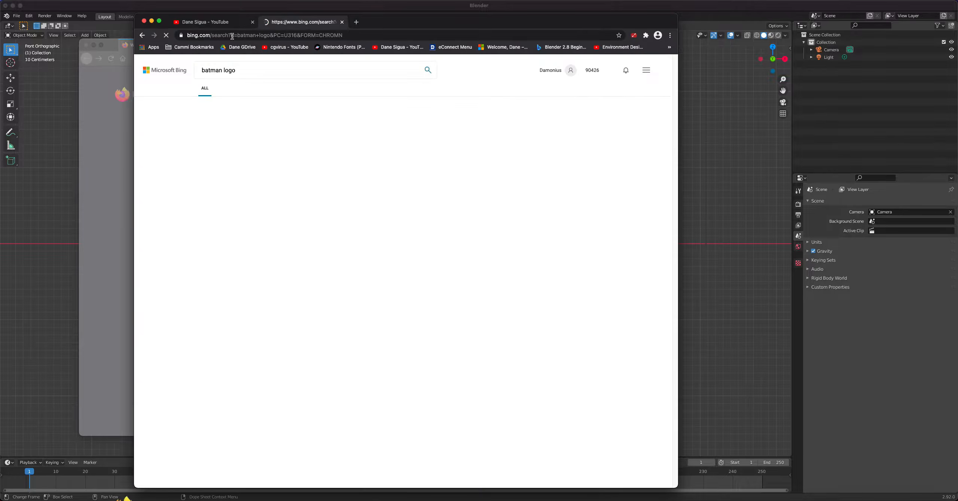
Step: Close the Firefox window together with its open tabs and return to Blender
click(95, 107)
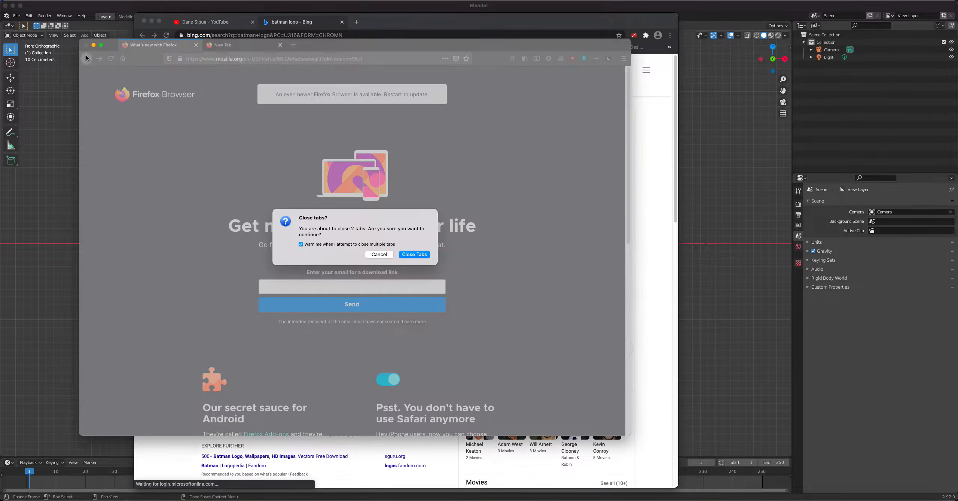
click(414, 254)
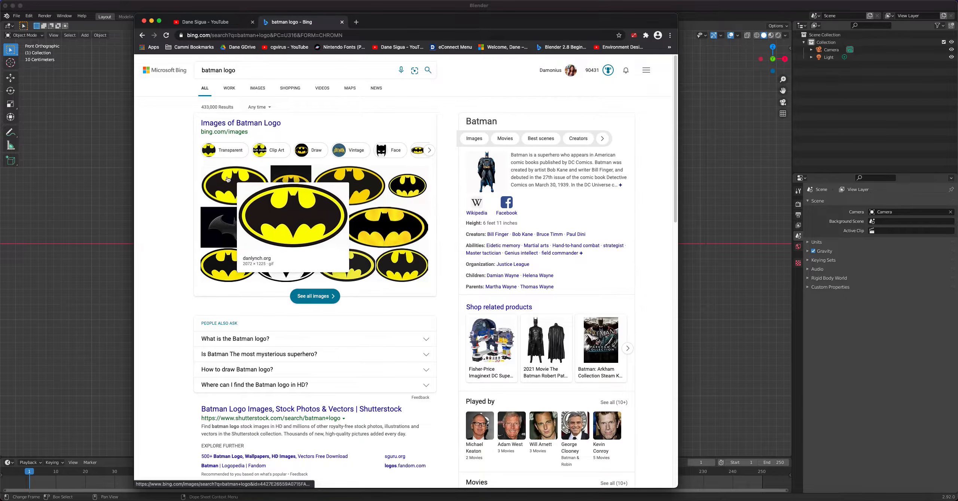
click(84, 109)
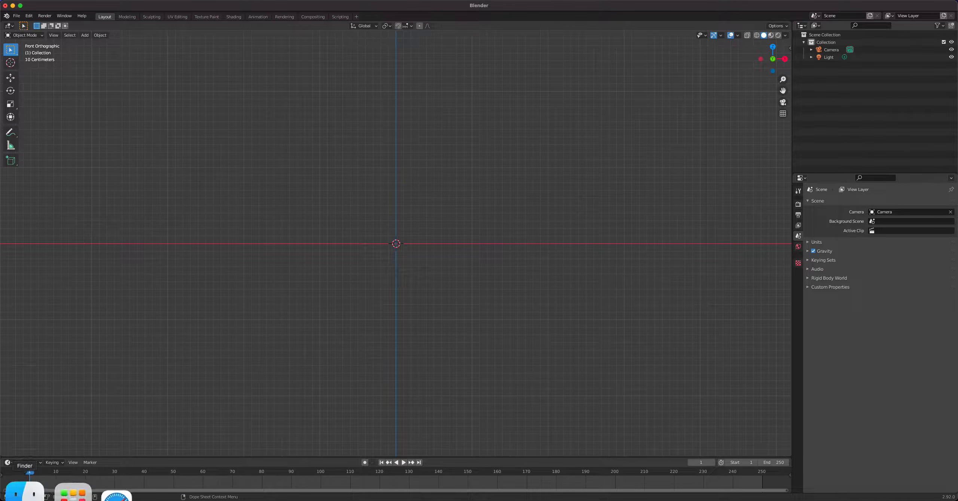
Step: Bring Batman.jpg from Finder into the front view as a reference image and close the Finder window
click(25, 493)
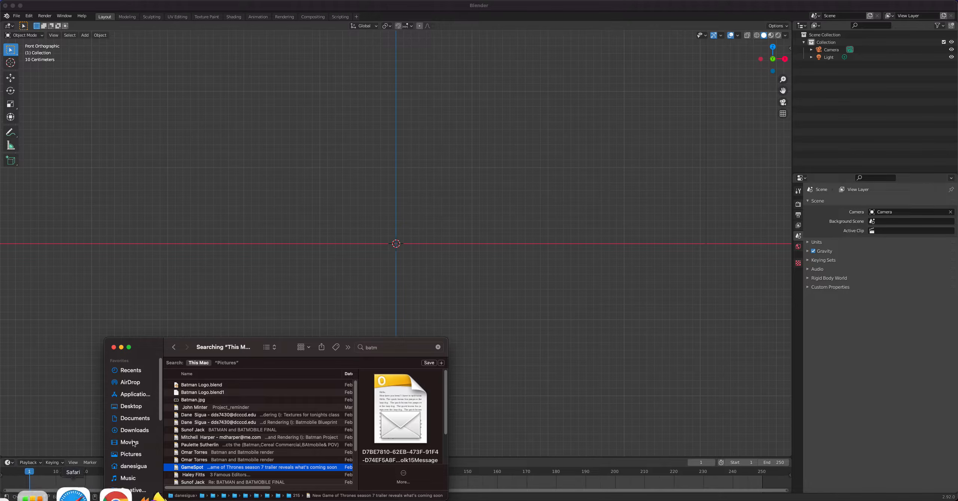
click(191, 400)
drag(191, 400, 311, 284)
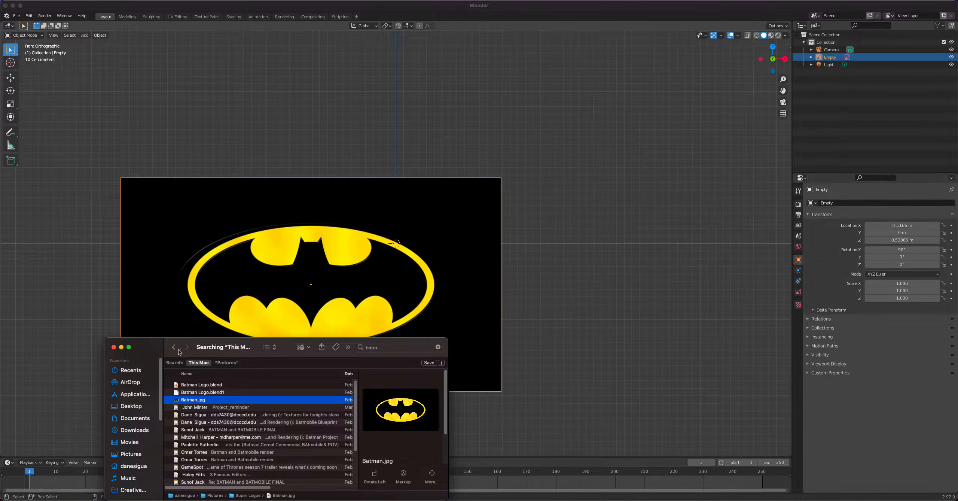
click(113, 347)
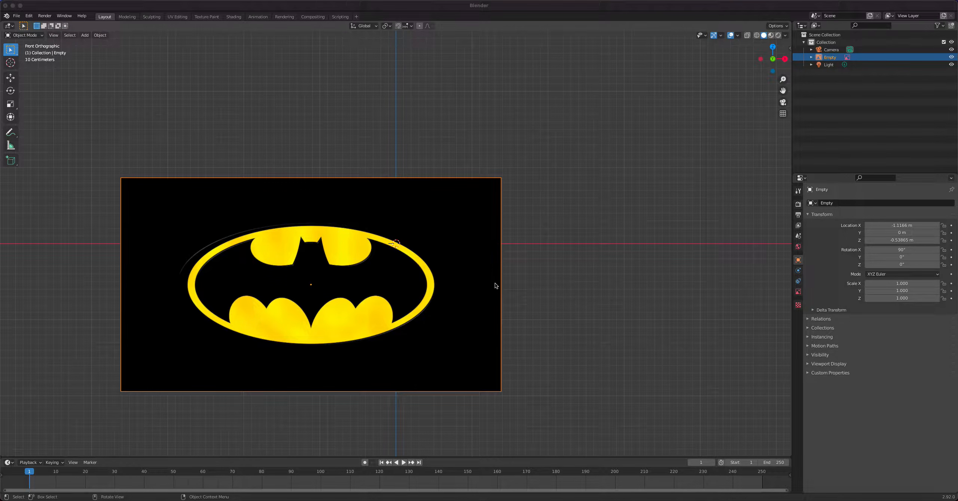
Step: Deselect the reference image and enable the Screencast Keys display in the viewport
click(764, 165)
key(n)
click(785, 108)
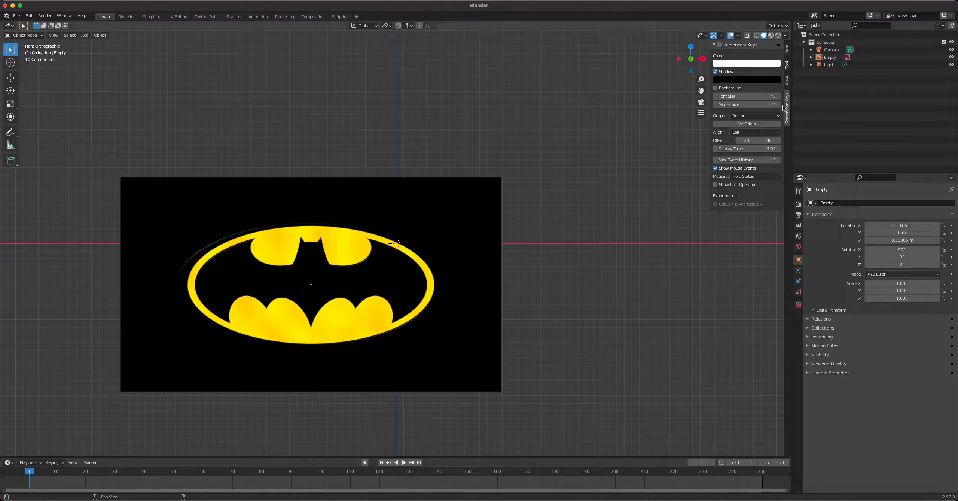
click(720, 44)
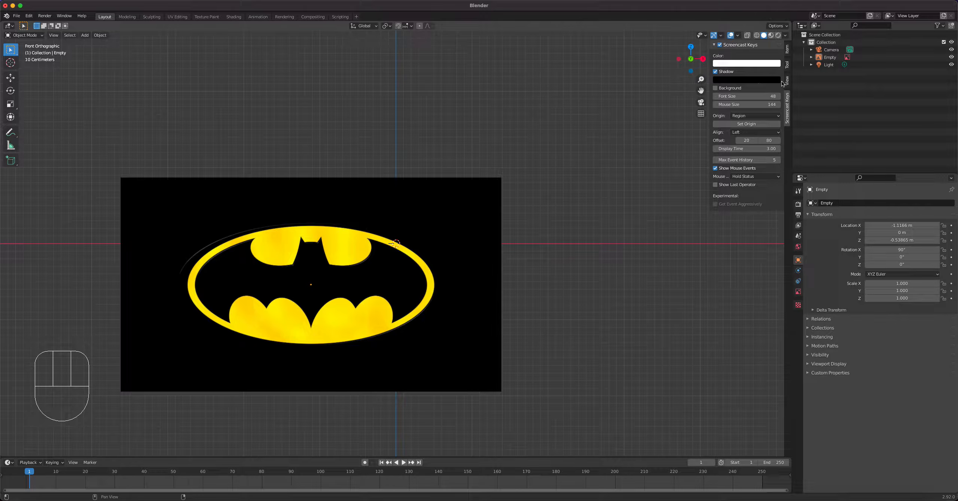
Step: Center the reference image at the world origin by setting its X, Y and Z location to 0 m
click(787, 48)
drag(752, 62, 744, 95)
text(0)
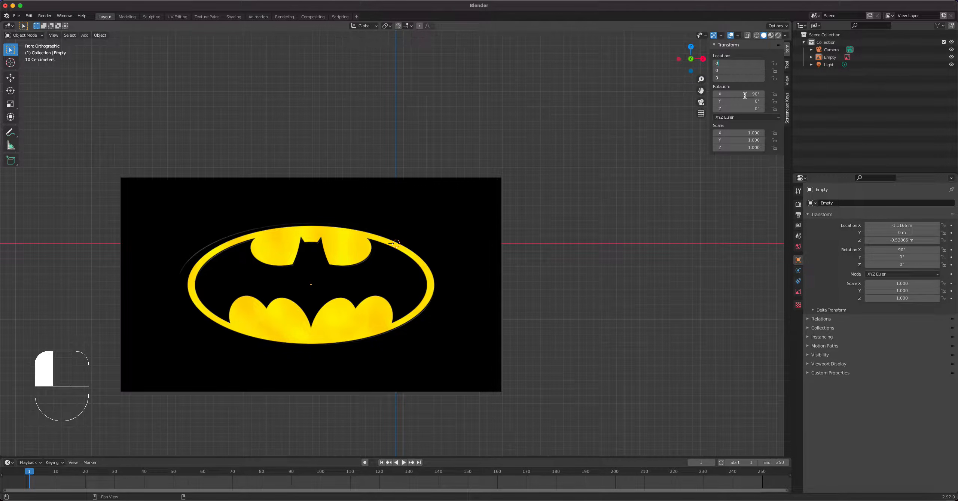
key(Return)
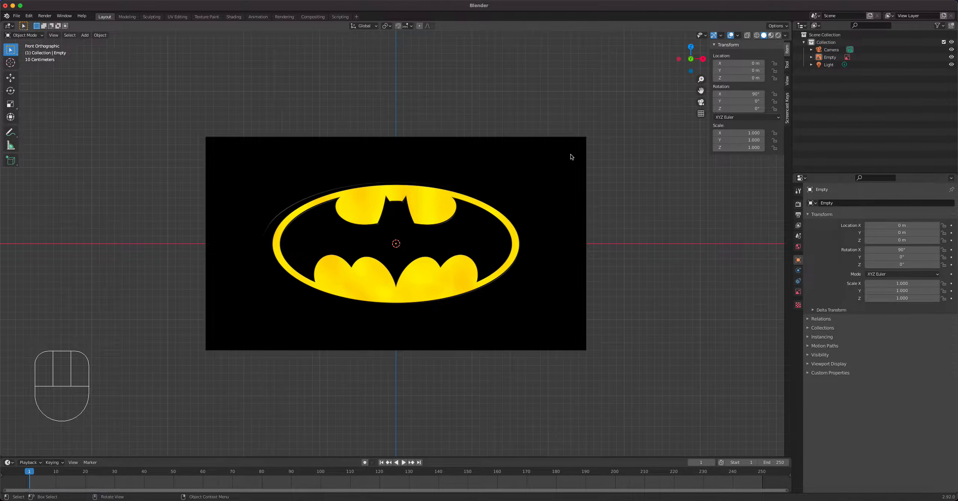
Step: Move the reference image back along Y to 0.34 m and return to the front view
middle_drag(599, 158, 542, 202)
drag(723, 71, 737, 72)
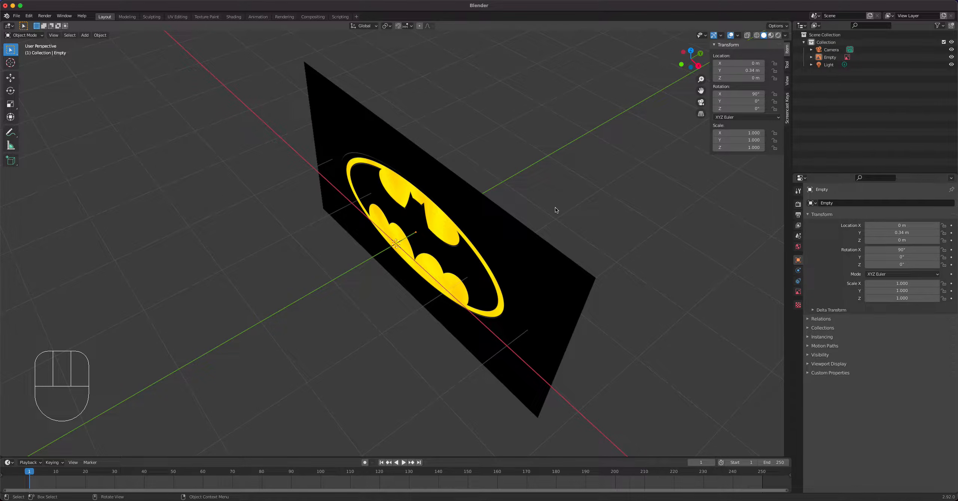
key(KP_1)
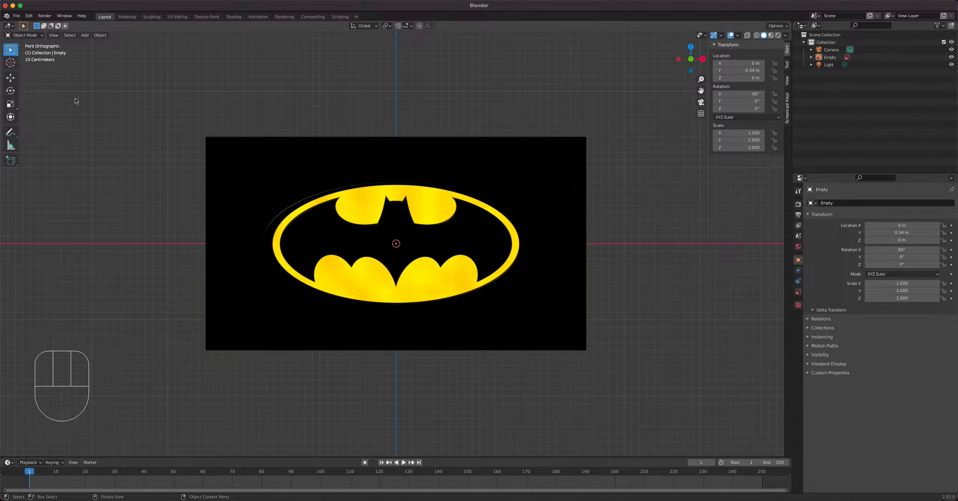
Step: Add a cylinder mesh with 64 vertices at the origin
click(86, 37)
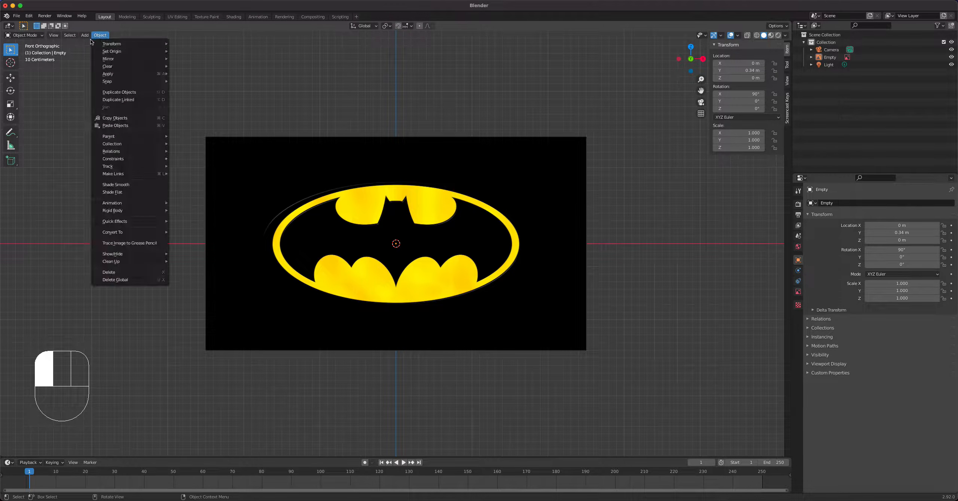
mouse_move(91, 44)
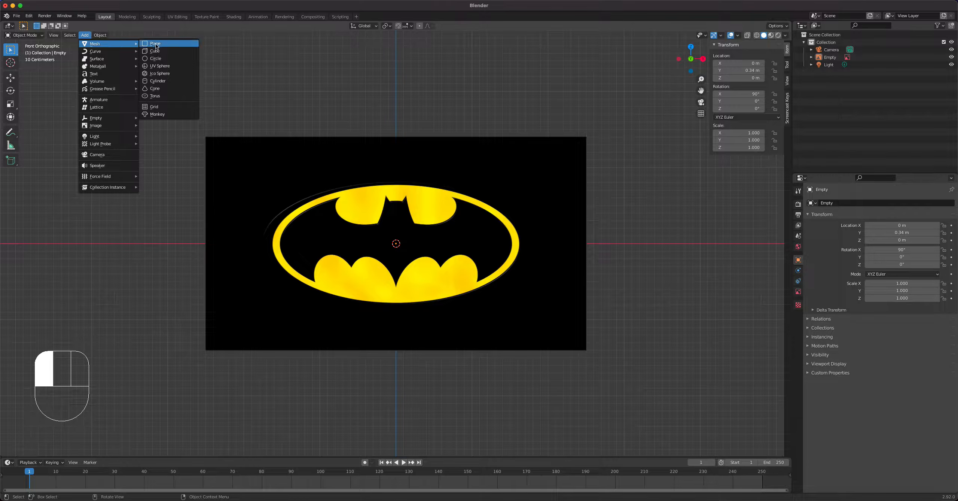
click(173, 78)
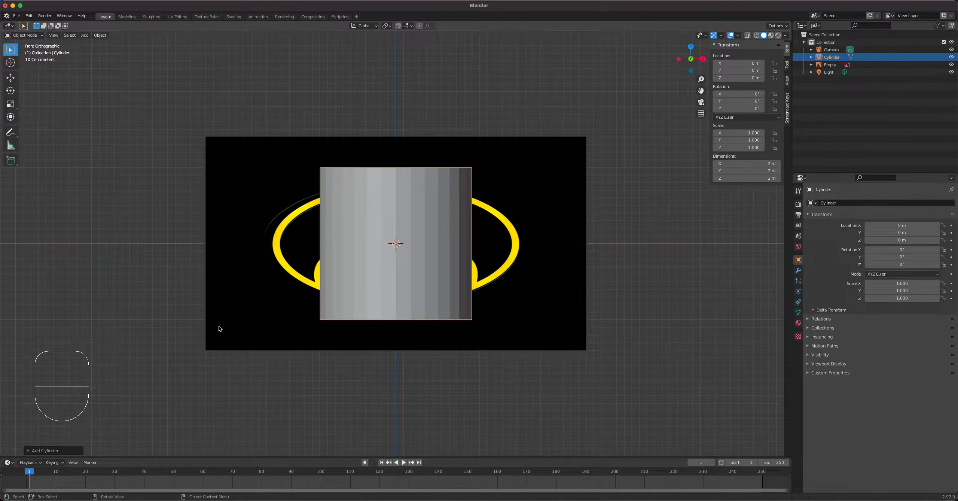
click(30, 450)
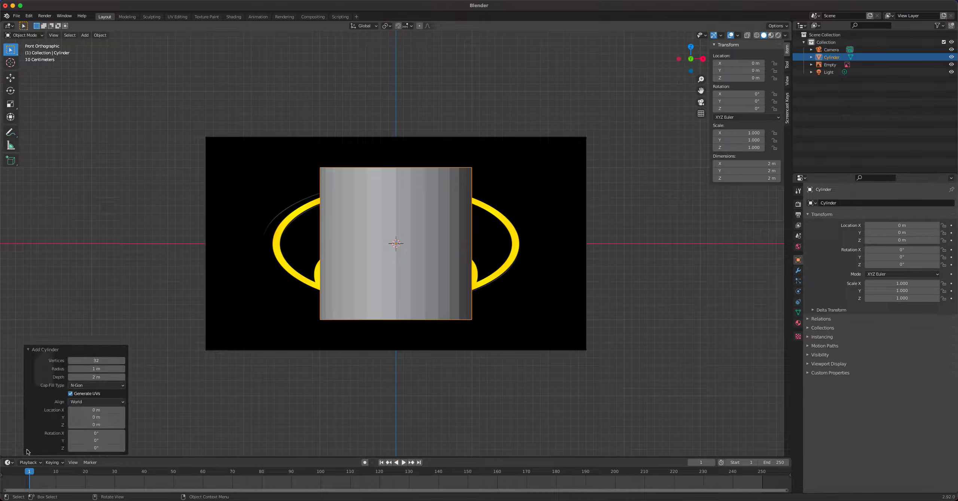
click(104, 361)
text(6)
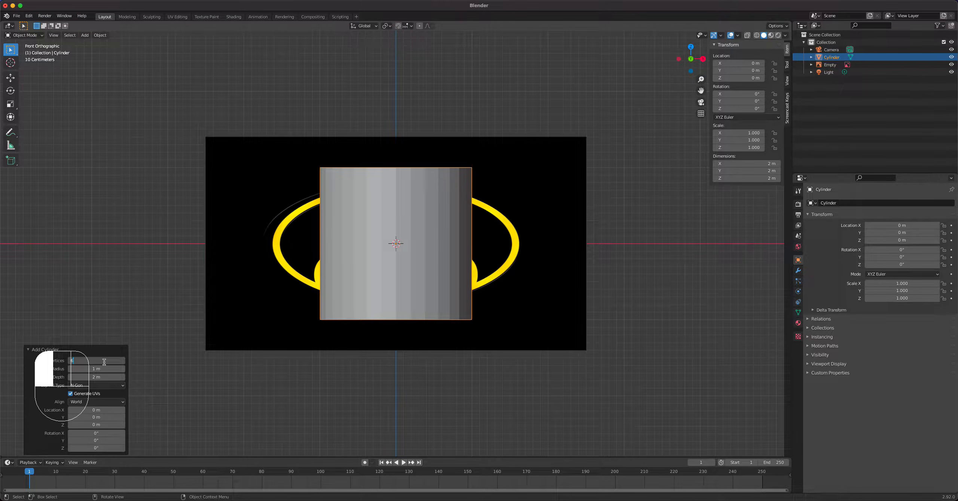
text(4)
key(Return)
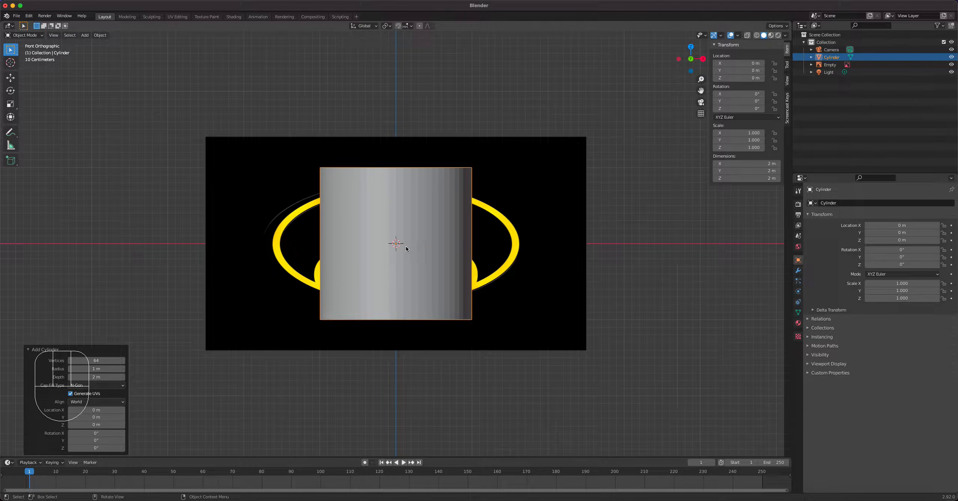
Step: Rotate the cylinder 90° about the X axis so its round cap faces the front view
text(rx)
text(90)
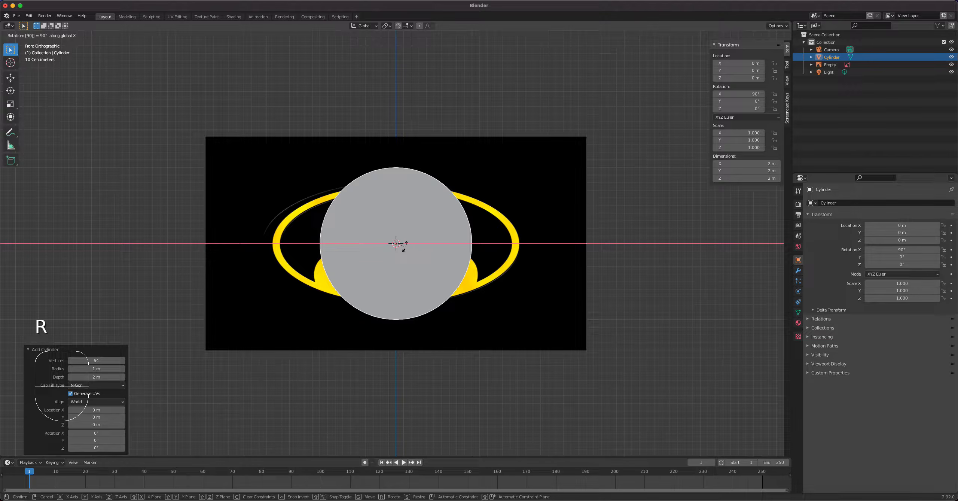
key(Return)
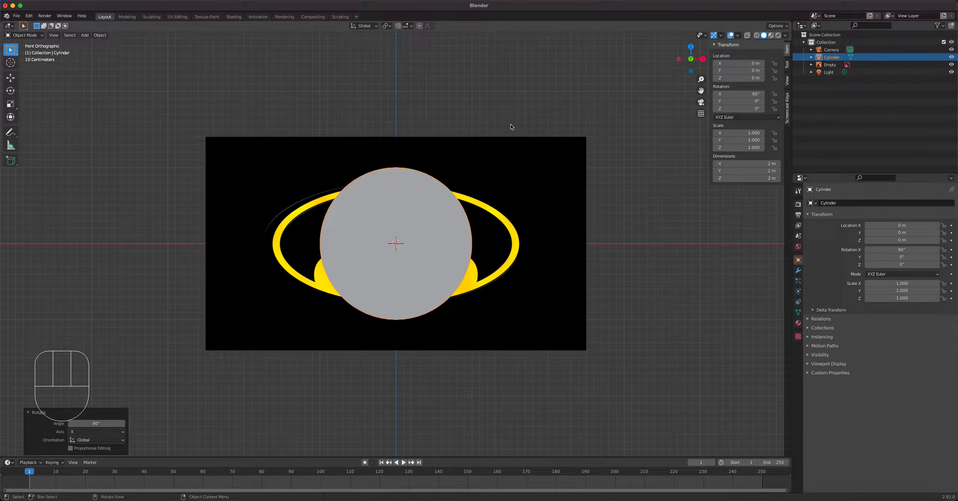
Step: Turn on X-ray display and stretch the cylinder along X to a scale of about 1.747, past the logo's oval
click(747, 36)
scroll(493, 239, up, 2)
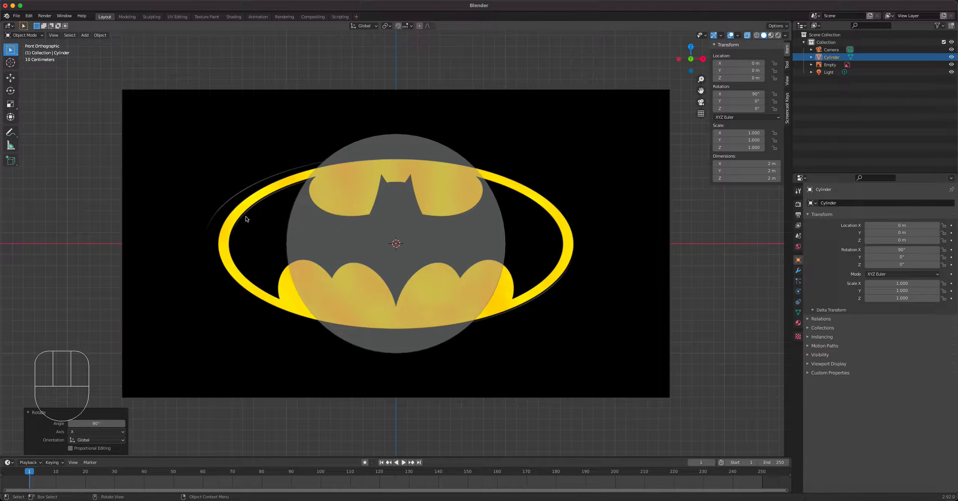
click(15, 105)
drag(427, 245, 454, 243)
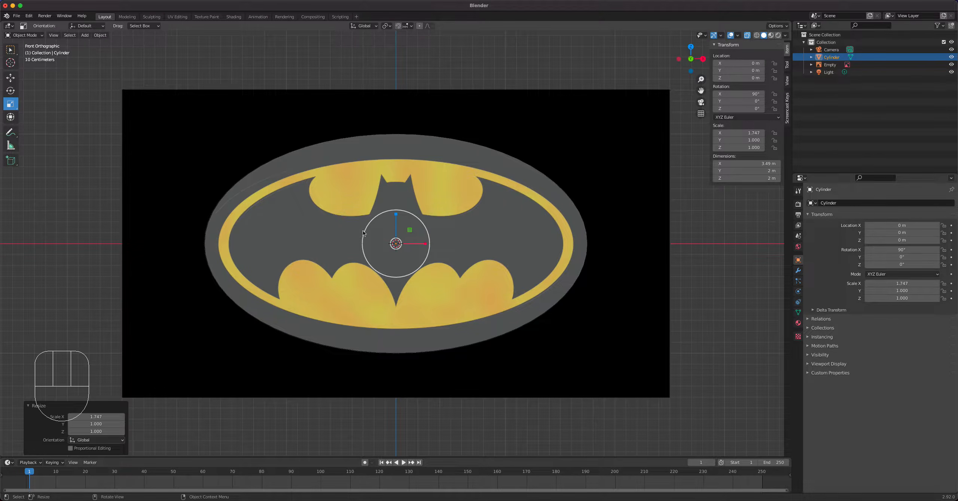
Step: Scale the cylinder vertically to 0.883 to match the logo's oval and flatten its depth to about 0.262 m
drag(396, 214, 398, 224)
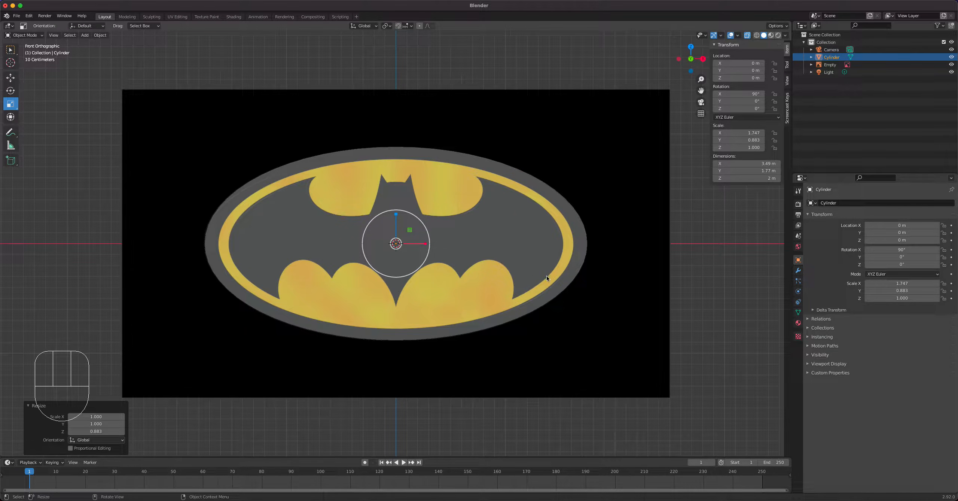
middle_drag(527, 260, 467, 296)
drag(422, 234, 396, 248)
Step: Move the cylinder back along Y to about 0.413 m and return to the front view
click(11, 78)
drag(422, 235, 467, 224)
middle_drag(383, 239, 340, 215)
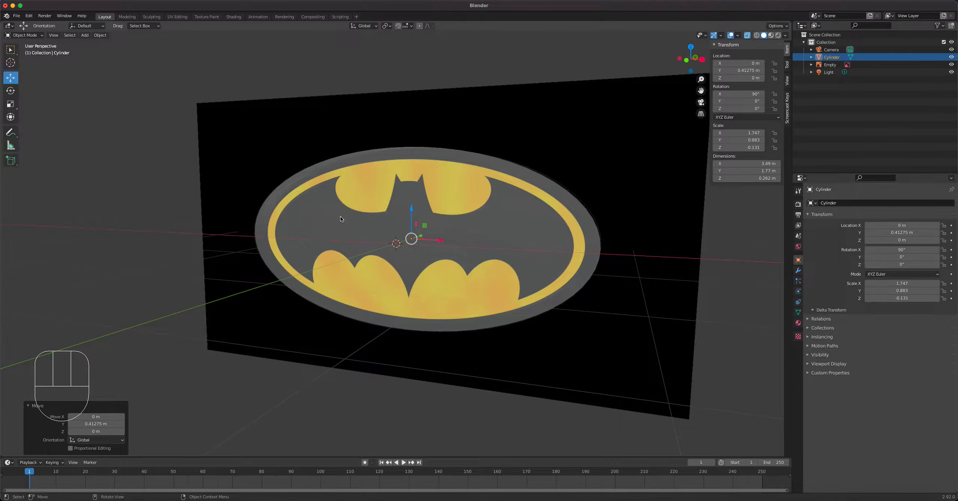
key(KP_1)
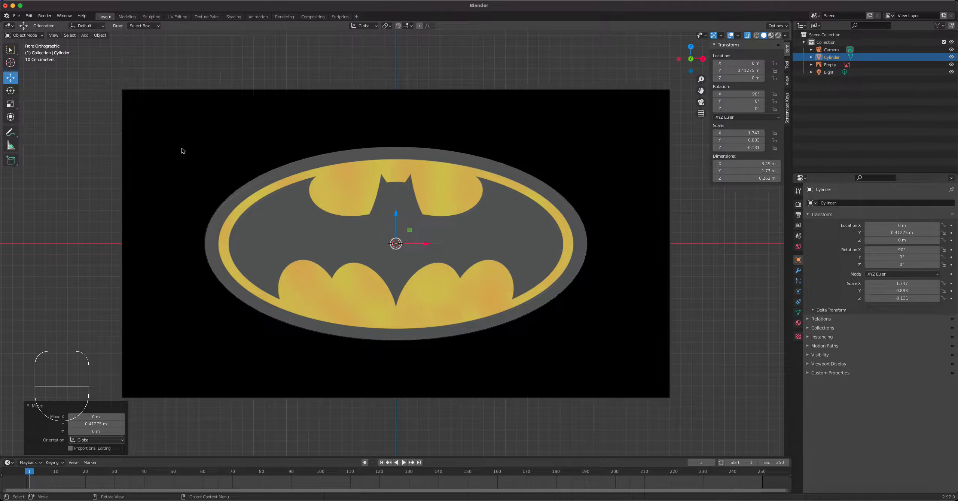
Step: Enter Edit Mode on the cylinder and select its front cap face in face select mode
click(25, 35)
click(23, 50)
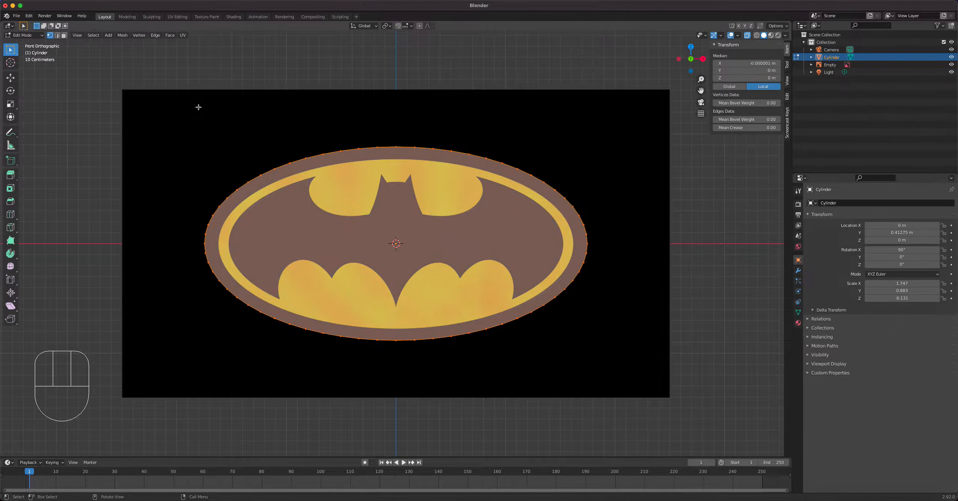
middle_drag(517, 205, 430, 204)
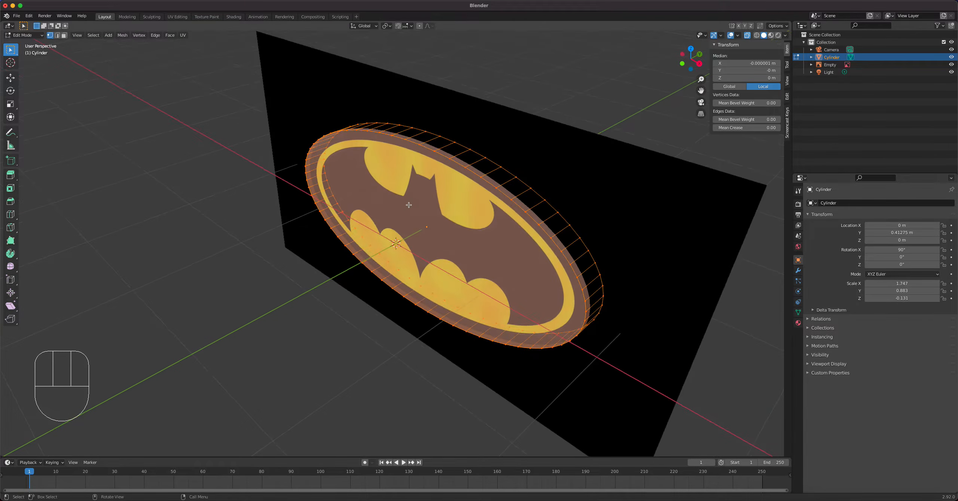
click(64, 35)
click(411, 236)
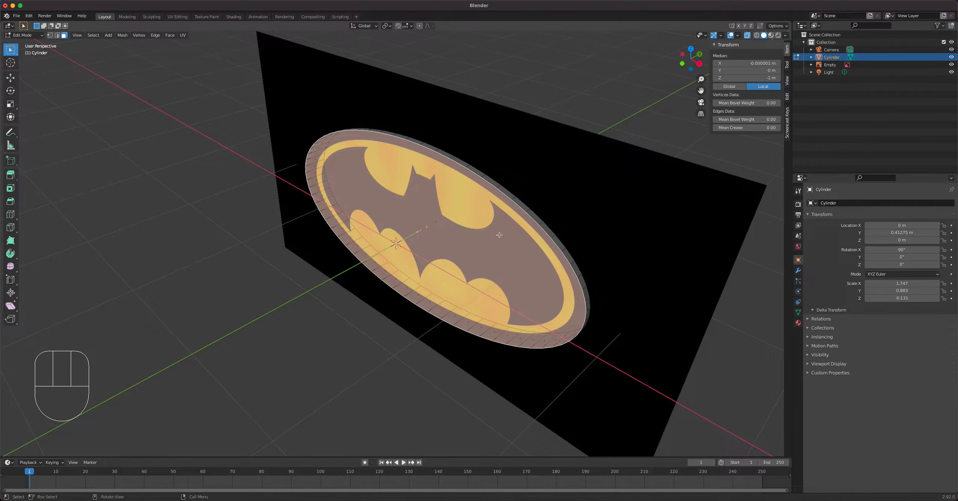
middle_drag(436, 224, 497, 264)
key(KP_1)
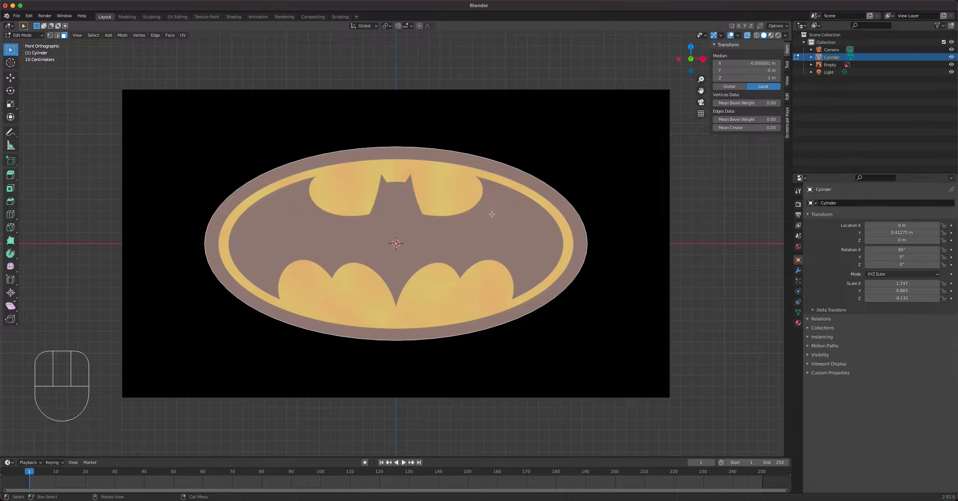
key(i)
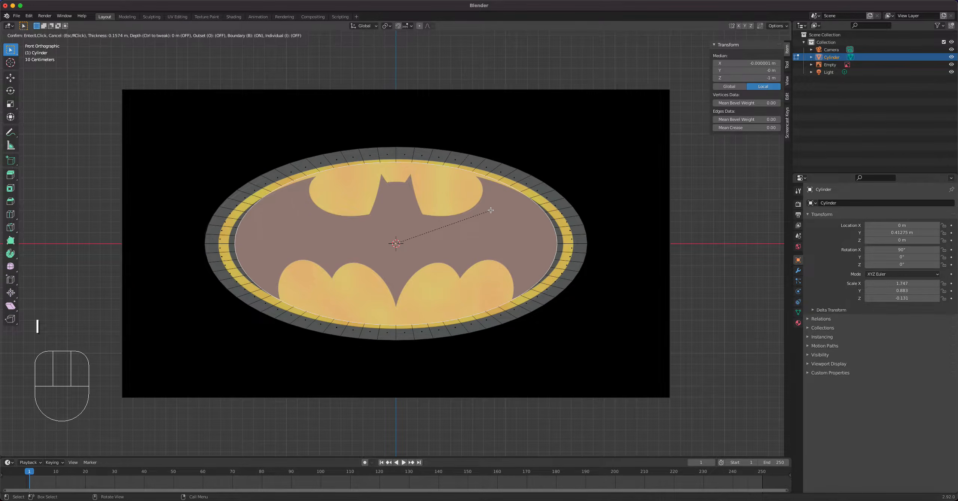
key(Escape)
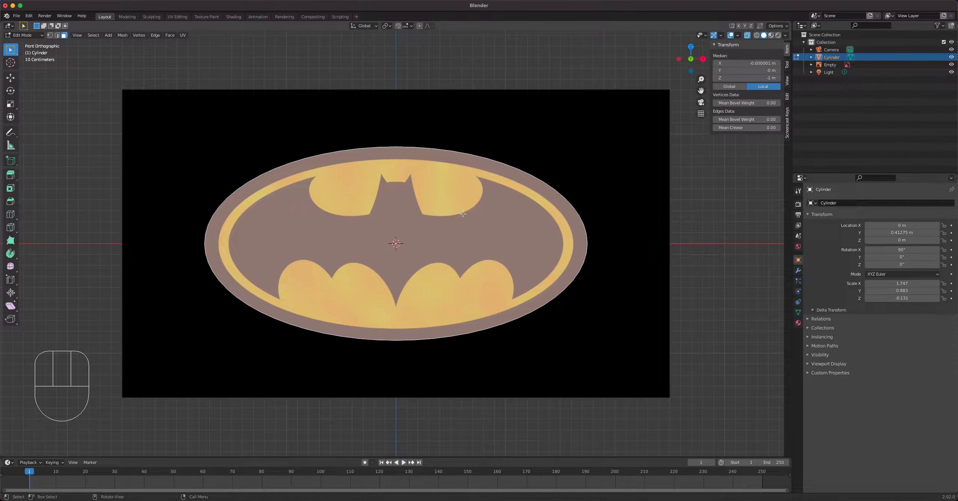
key(g)
right_click(447, 225)
Step: Return to Object Mode and apply the cylinder's scale
click(23, 35)
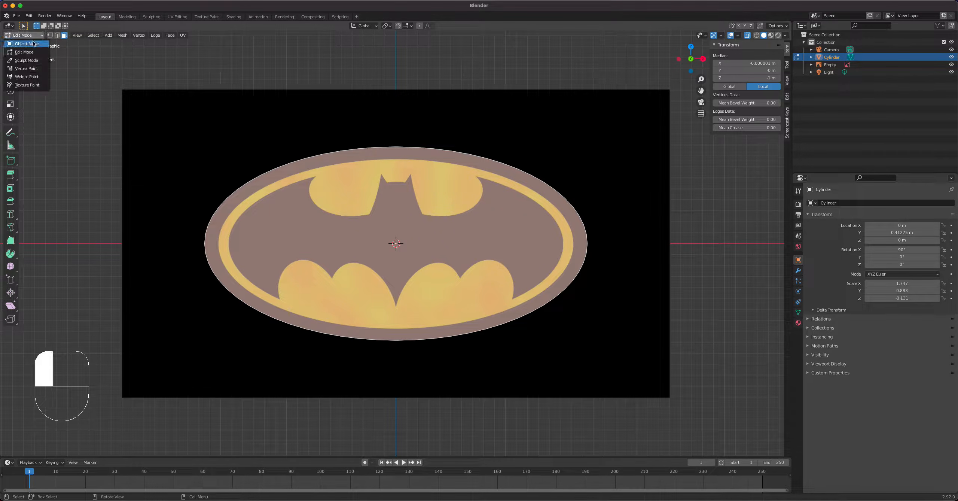
click(23, 39)
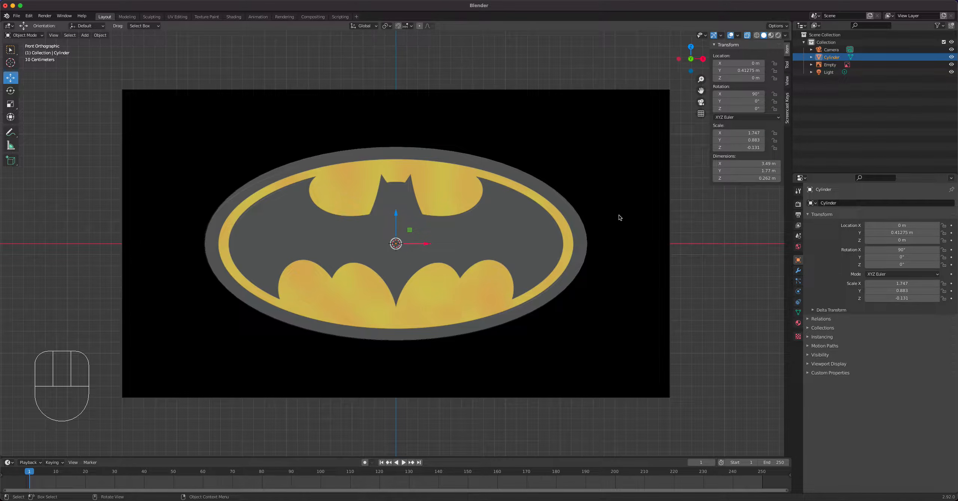
click(99, 35)
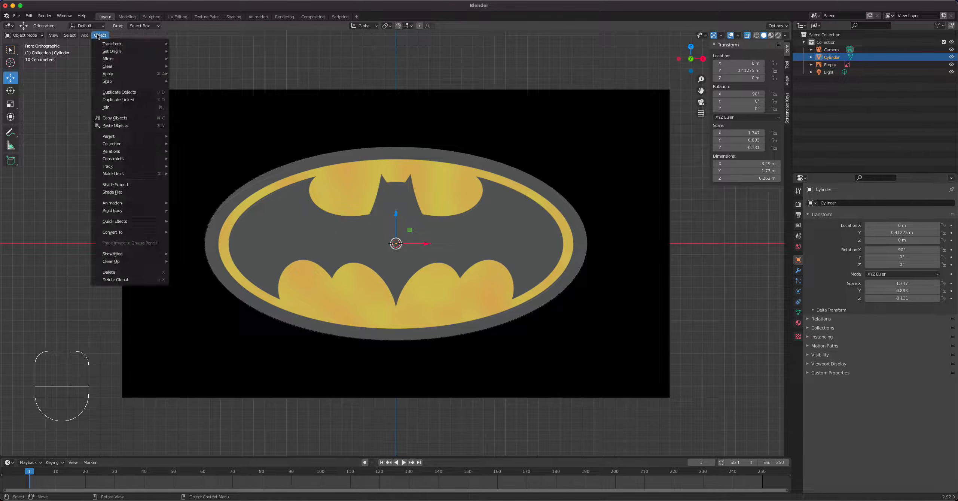
mouse_move(124, 74)
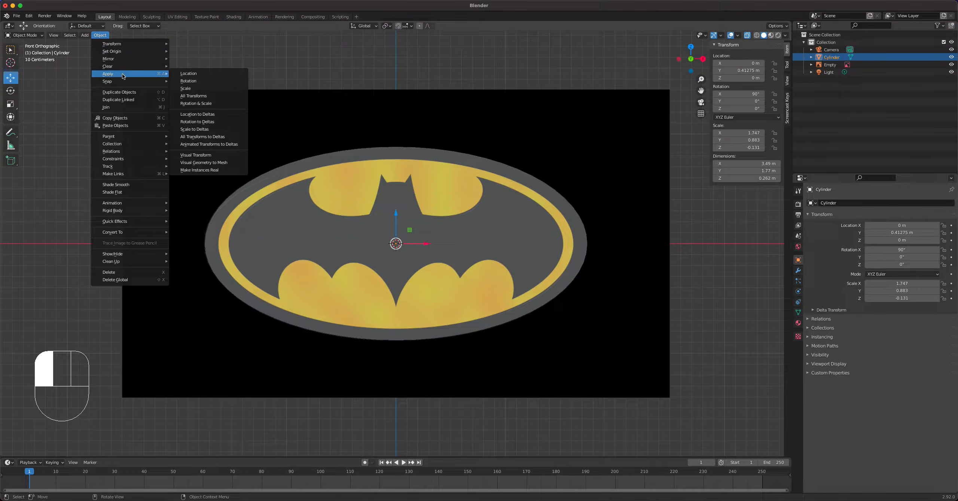
click(205, 89)
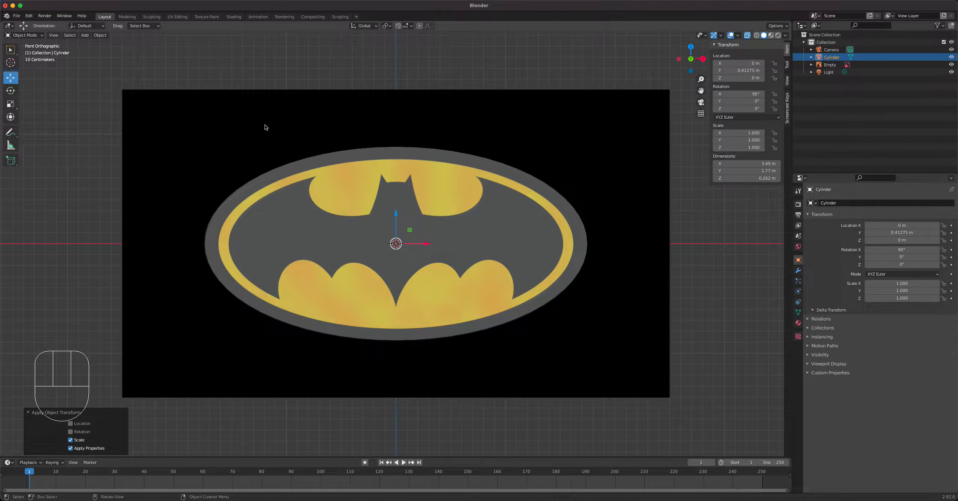
Step: In Edit Mode, inset the cylinder's front face by about 0.115 m to the outer edge of the yellow ring
click(27, 36)
click(23, 52)
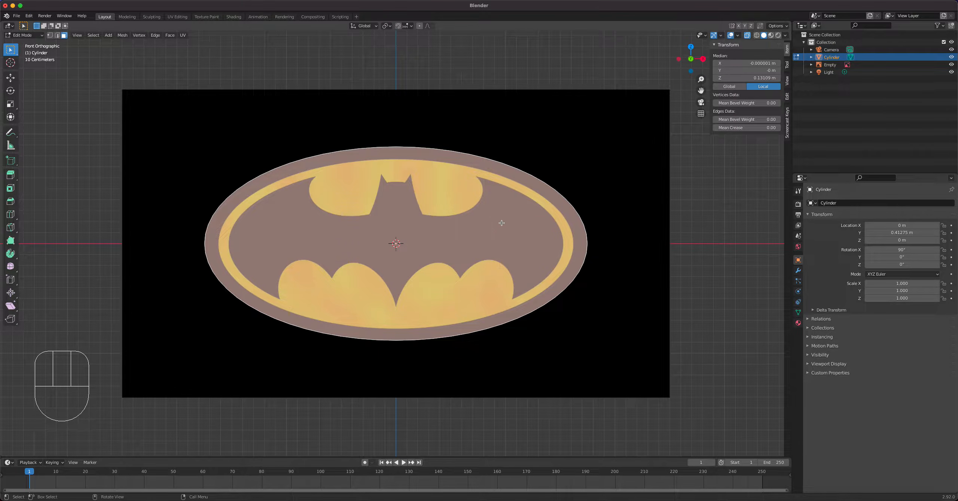
key(i)
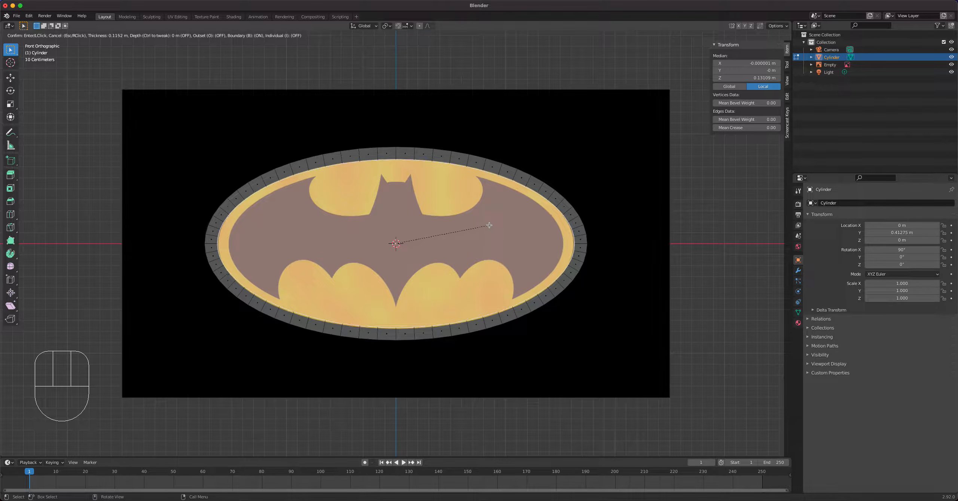
click(489, 224)
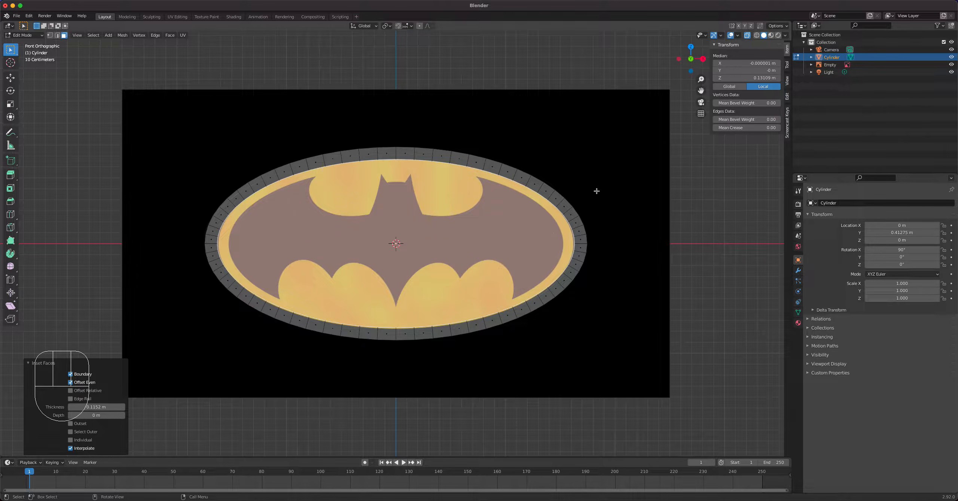
Step: Turn off X-ray display and extrude the inset front face about 0.071 m inward to recess it
middle_drag(747, 42, 528, 198)
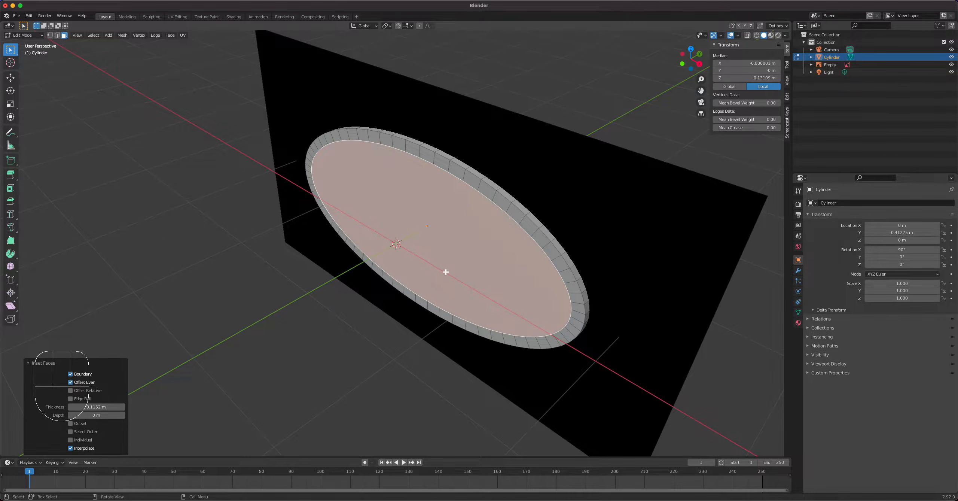
key(e)
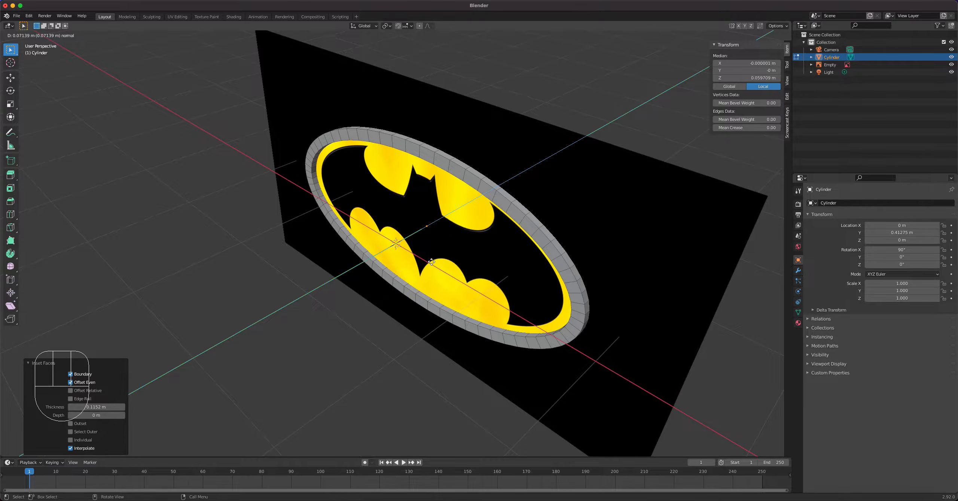
click(431, 262)
middle_drag(431, 262, 472, 237)
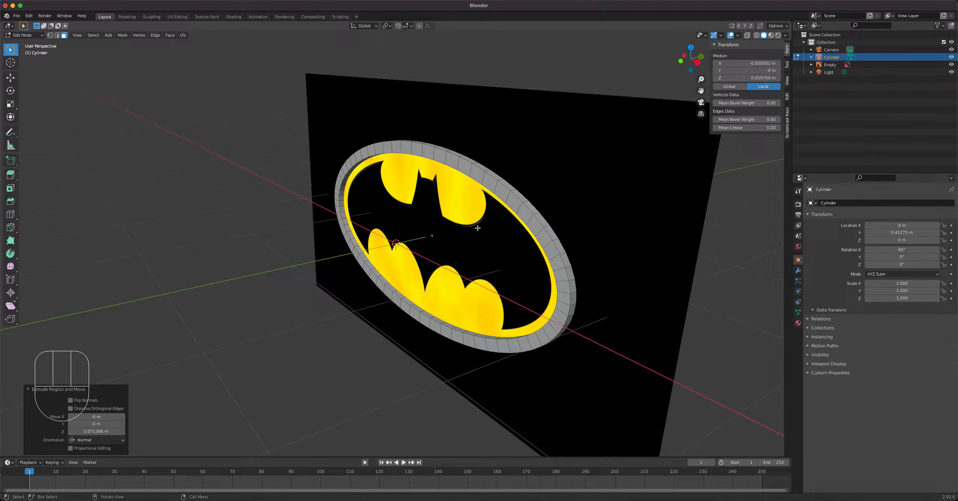
Step: Turn X-ray display back on in the front view and return to Object Mode
key(KP_1)
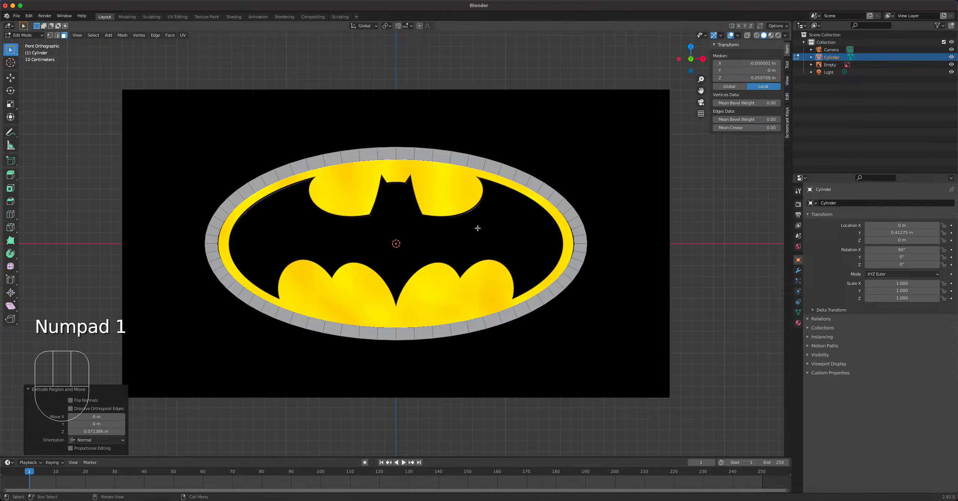
click(747, 35)
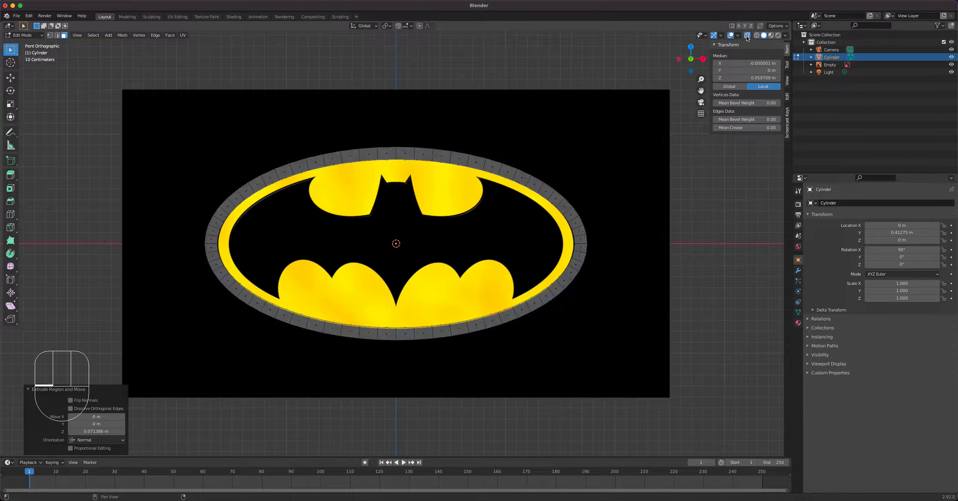
key(Tab)
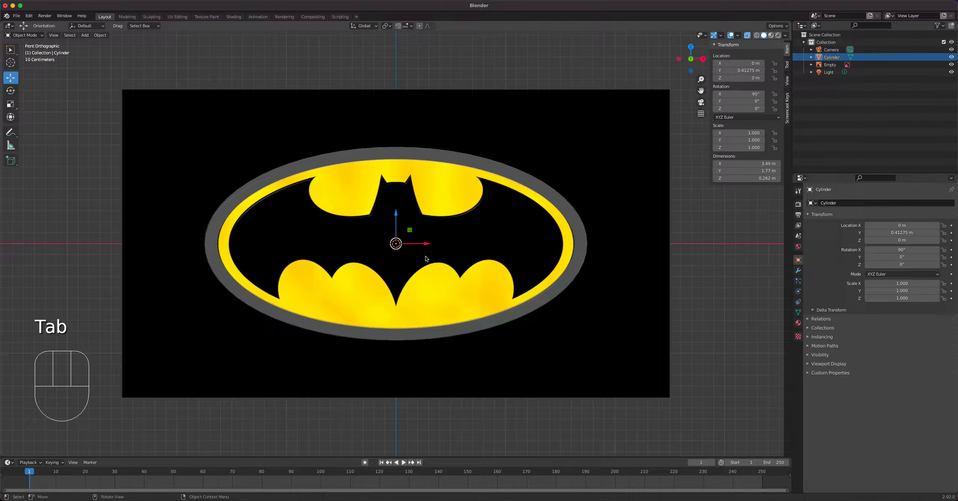
Step: Enable opacity on the Batman reference image and lower it to about 0.134
click(624, 165)
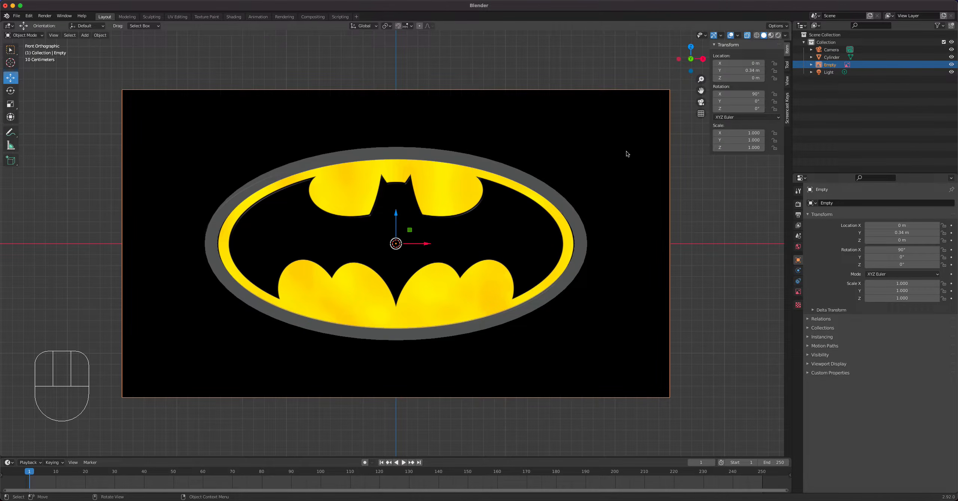
click(797, 292)
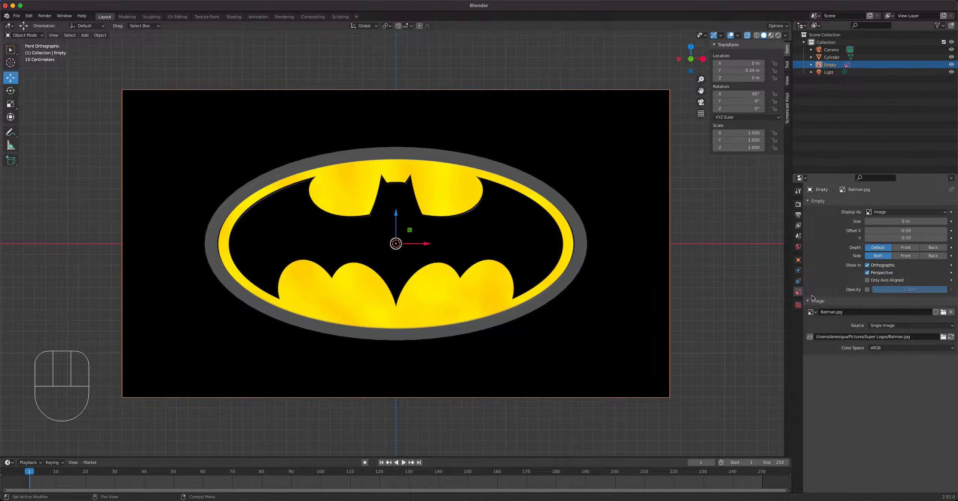
mouse_move(934, 293)
mouse_down()
mouse_move(878, 292)
mouse_move(944, 293)
mouse_up()
click(867, 289)
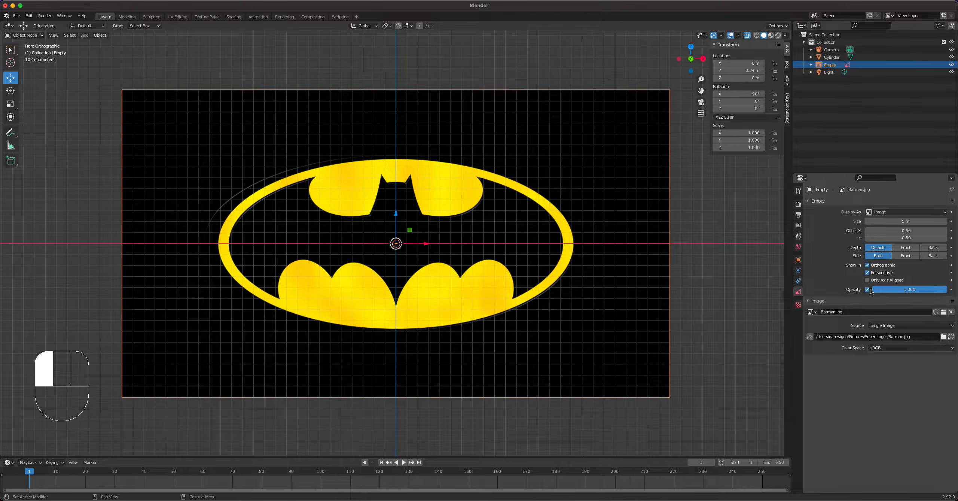
drag(938, 293, 868, 291)
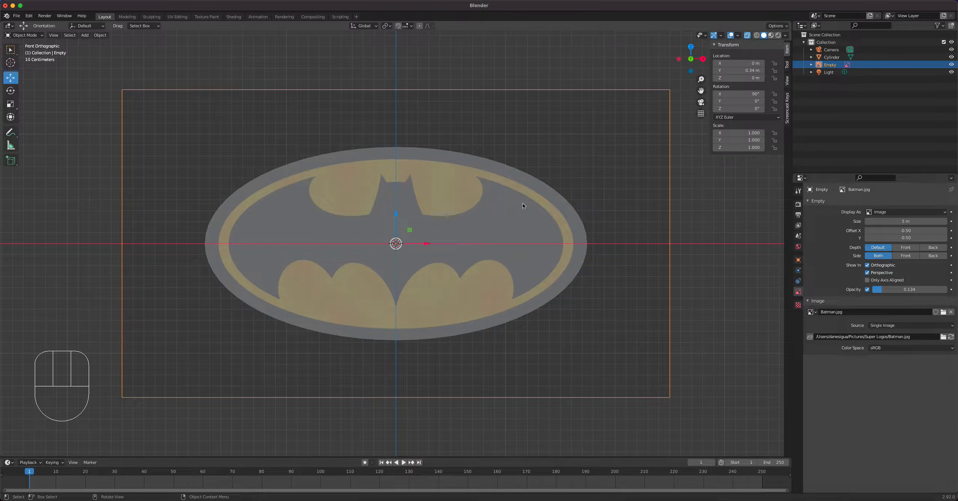
Step: Hide the grid and floor overlays in the viewport
click(722, 36)
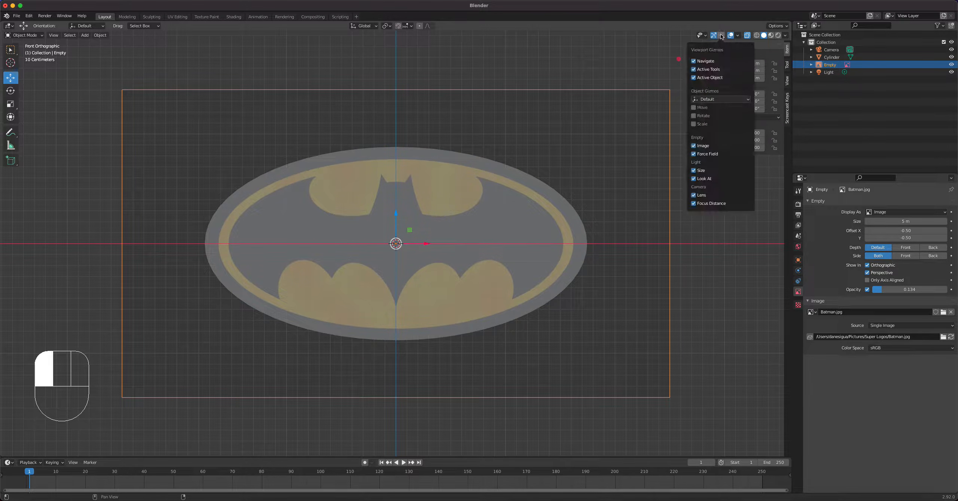
click(739, 35)
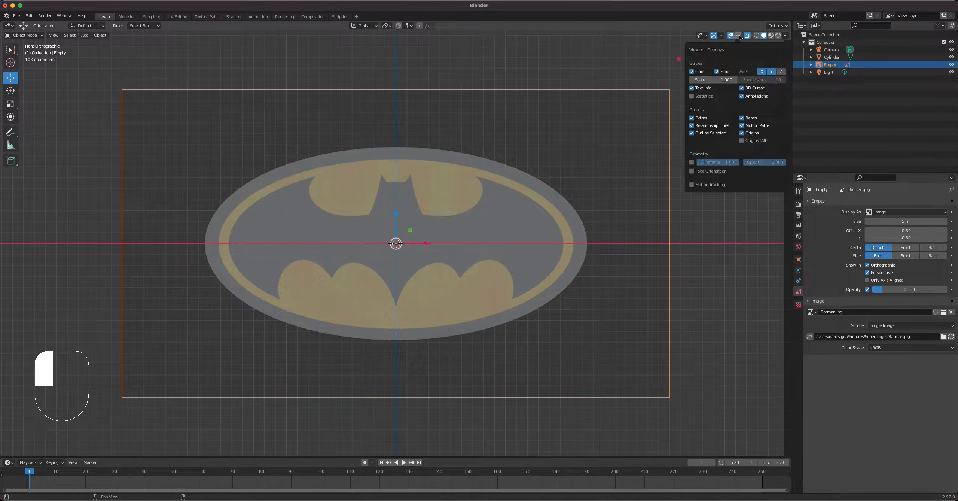
click(721, 72)
click(691, 71)
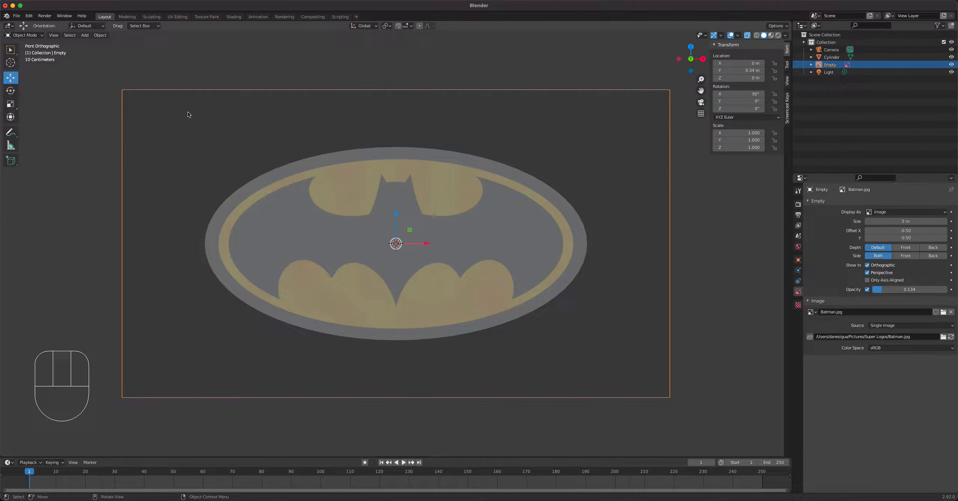
Step: Add a Bezier curve at the origin
click(85, 35)
mouse_move(88, 52)
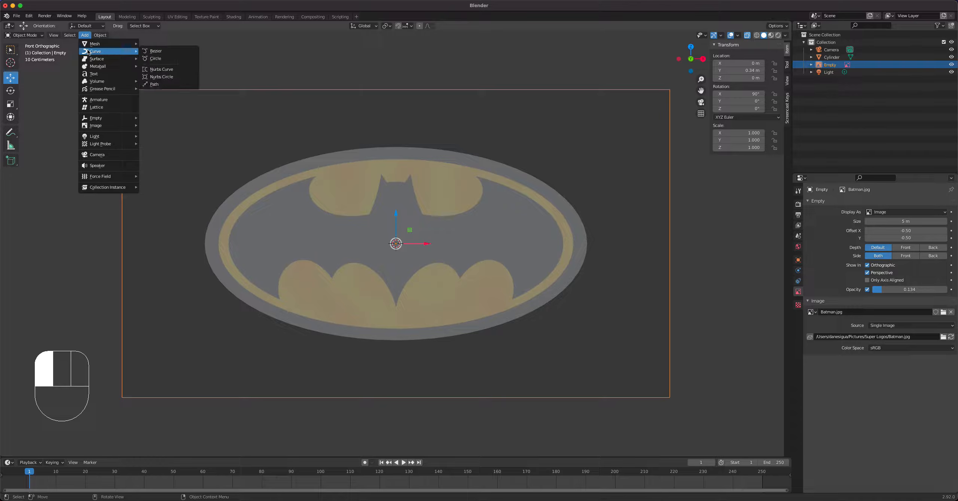
click(167, 52)
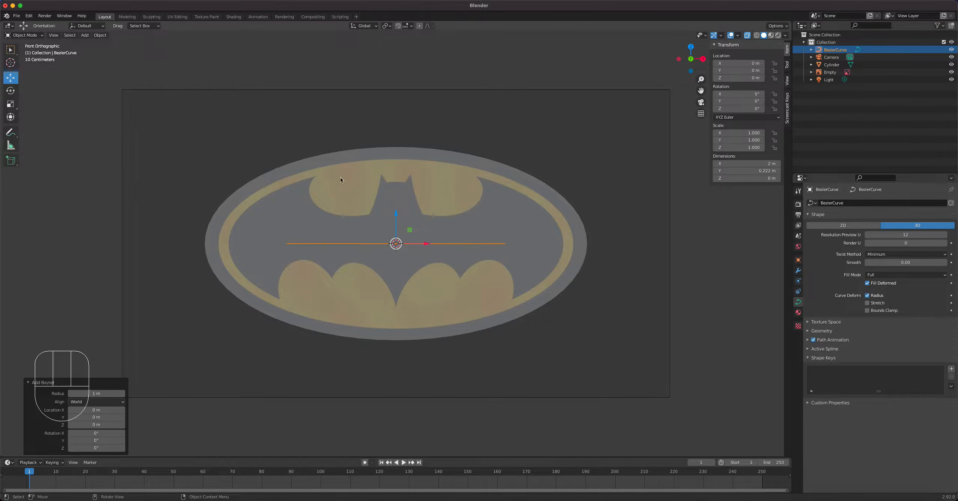
Step: Rotate the Bezier curve 90° about the X axis so it lies in the front view plane
middle_drag(480, 224, 323, 261)
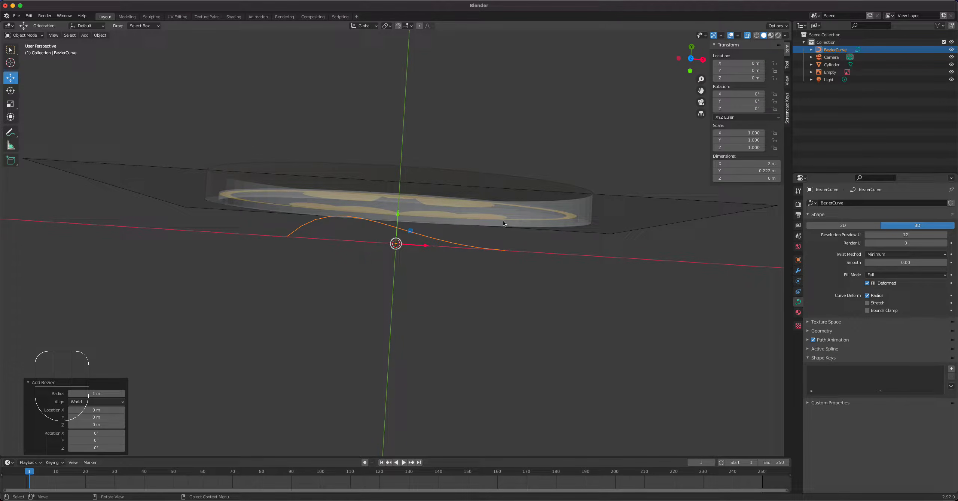
key(KP_1)
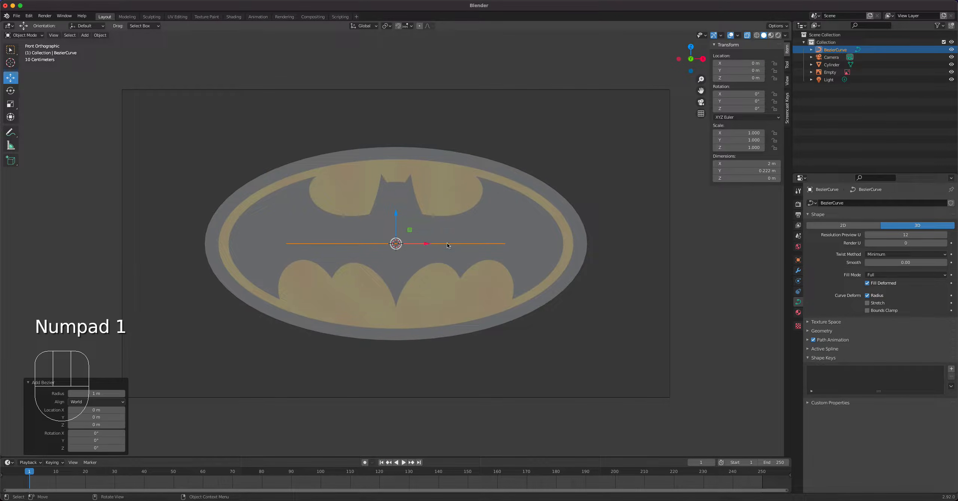
text(rx90)
key(Return)
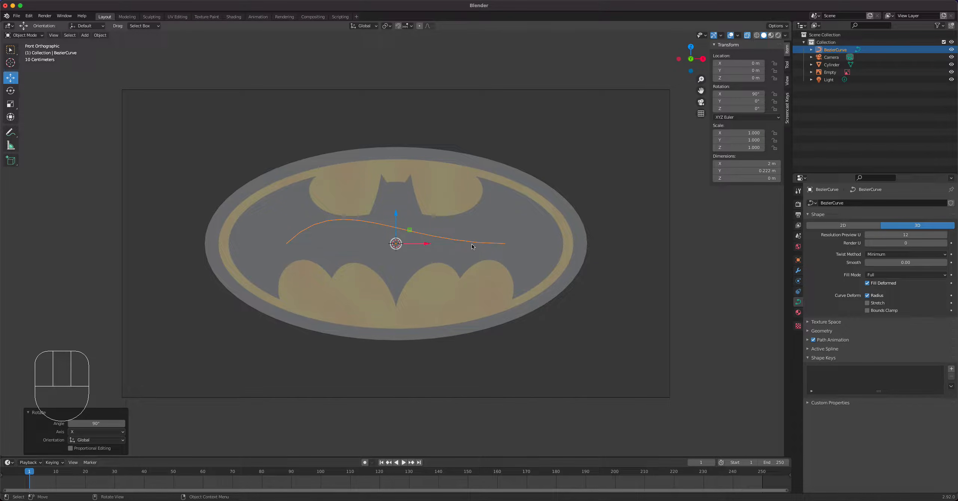
Step: Enter Edit Mode on the Bezier curve and move its right end point's outer handle to about X 1.84 m, Y 0.27 m
key(Tab)
click(505, 245)
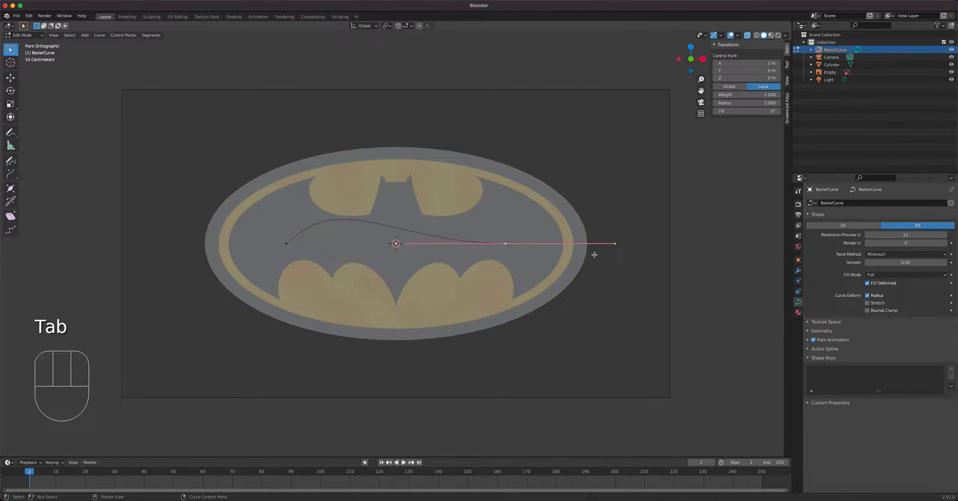
click(617, 244)
key(g)
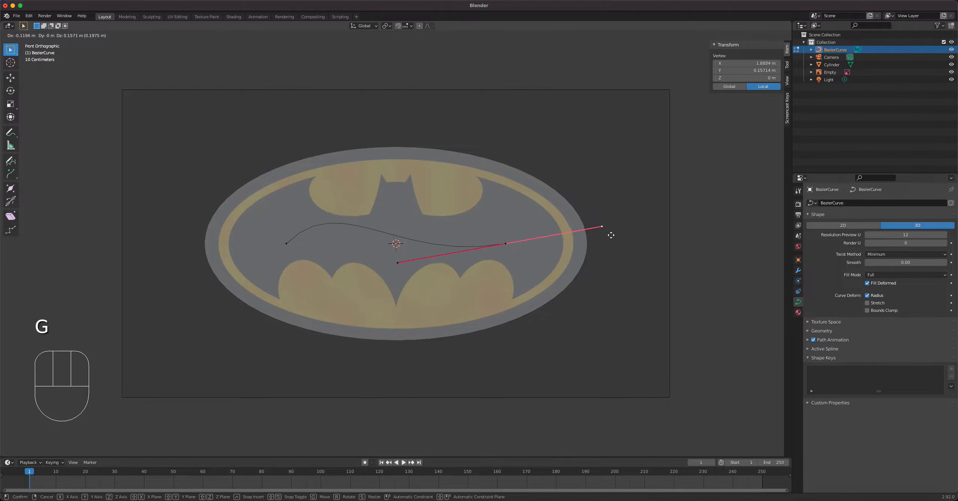
click(605, 212)
Step: Extrude a new control point from the curve's right end, about 0.70 m along X and -0.26 m along Z
click(503, 244)
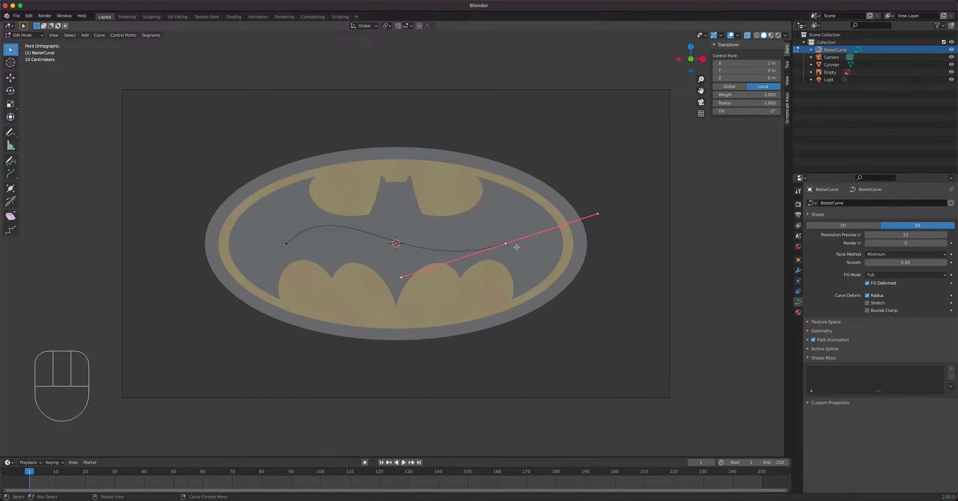
key(e)
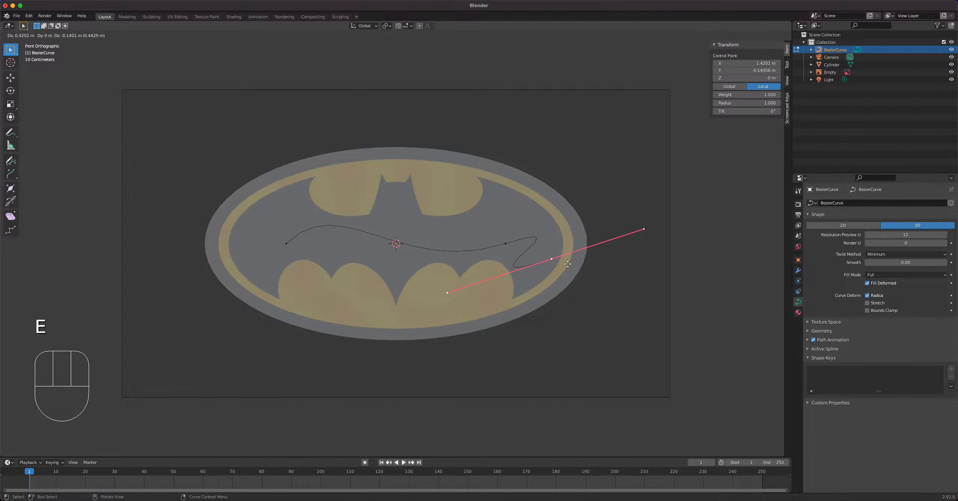
click(589, 274)
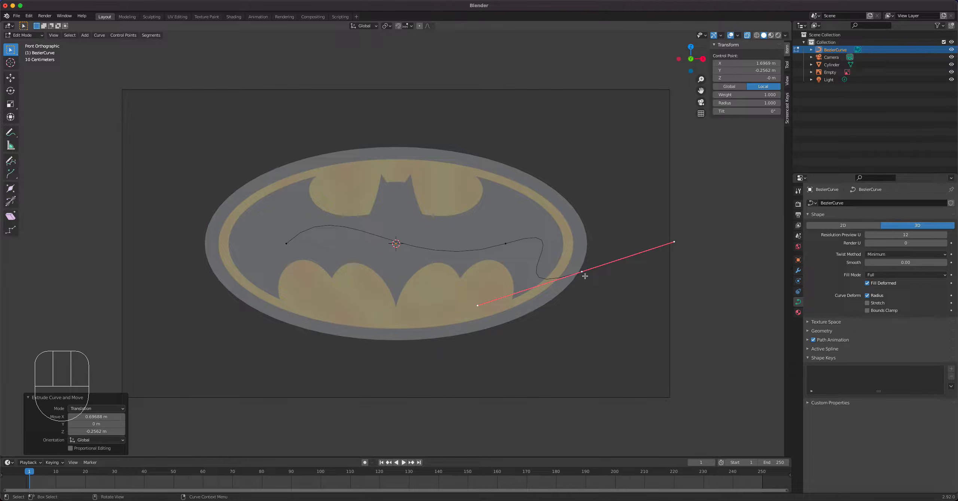
Step: Set the handle type of the newly extruded end point to Free
key(v)
right_click(580, 273)
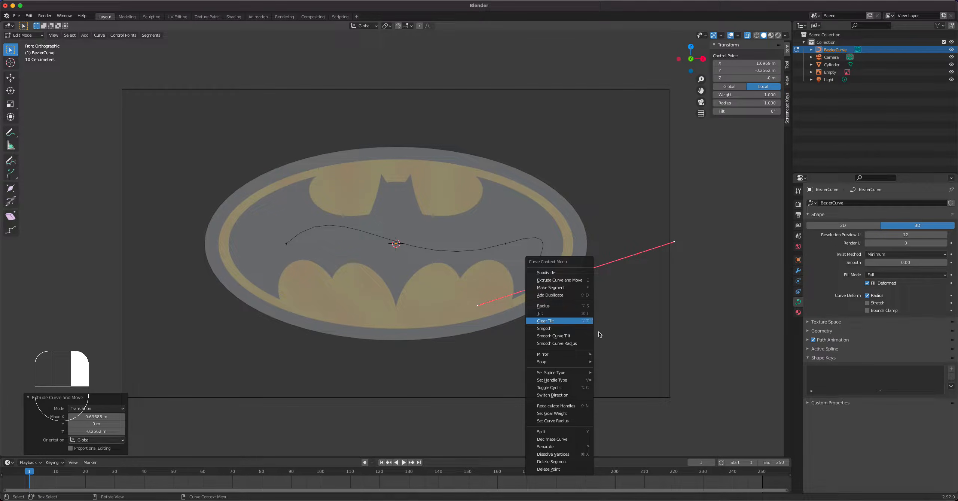
mouse_move(572, 381)
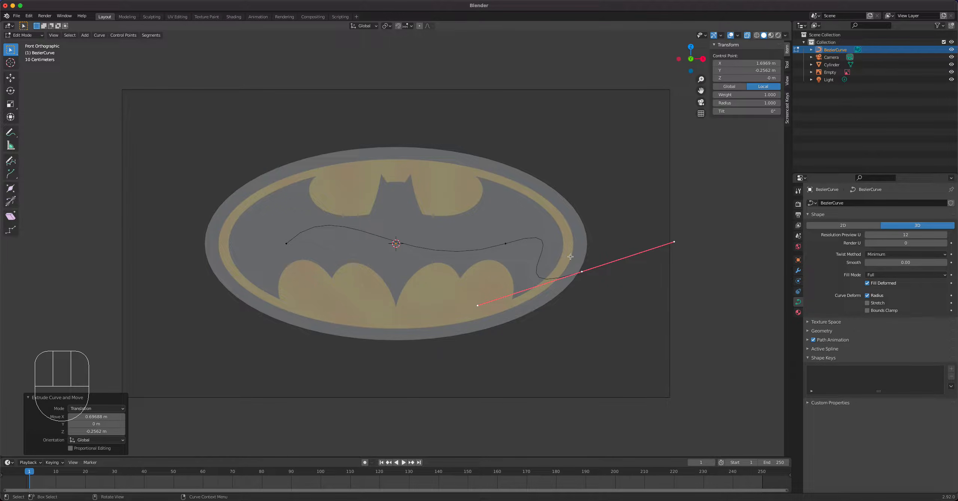
key(v)
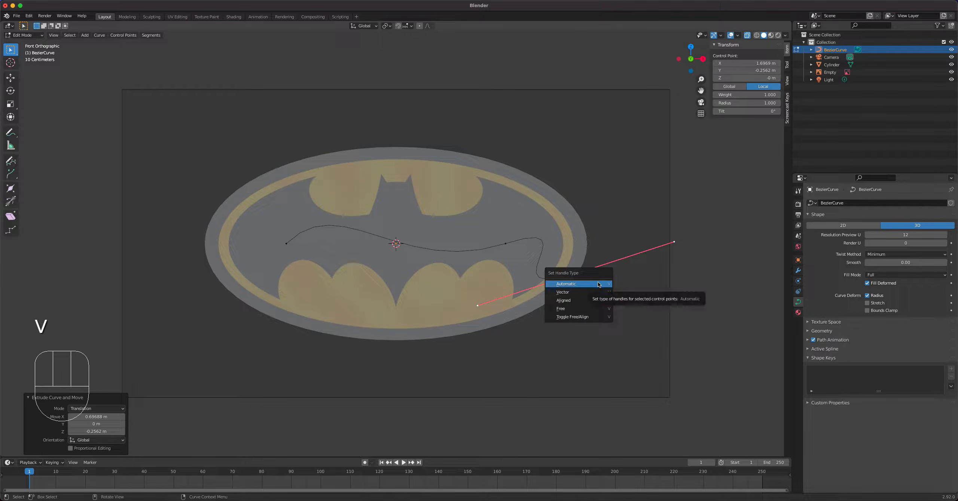
click(590, 284)
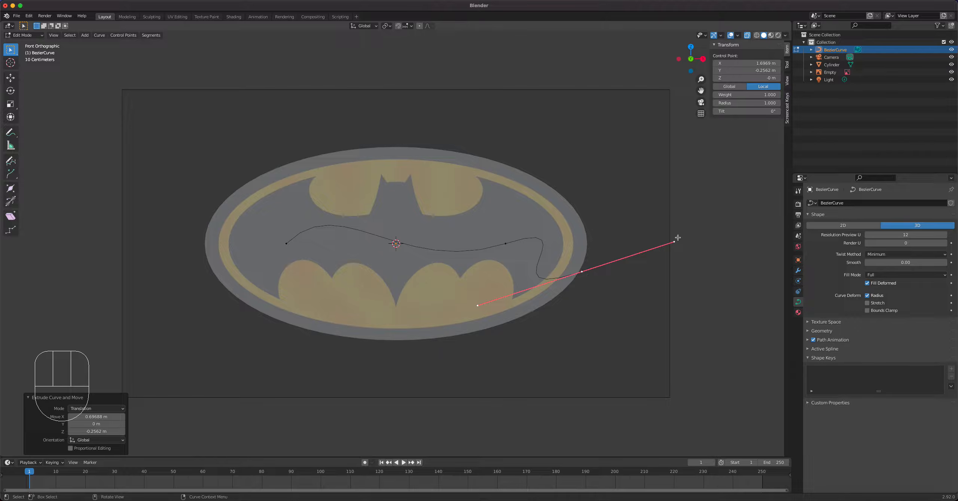
key(v)
click(567, 299)
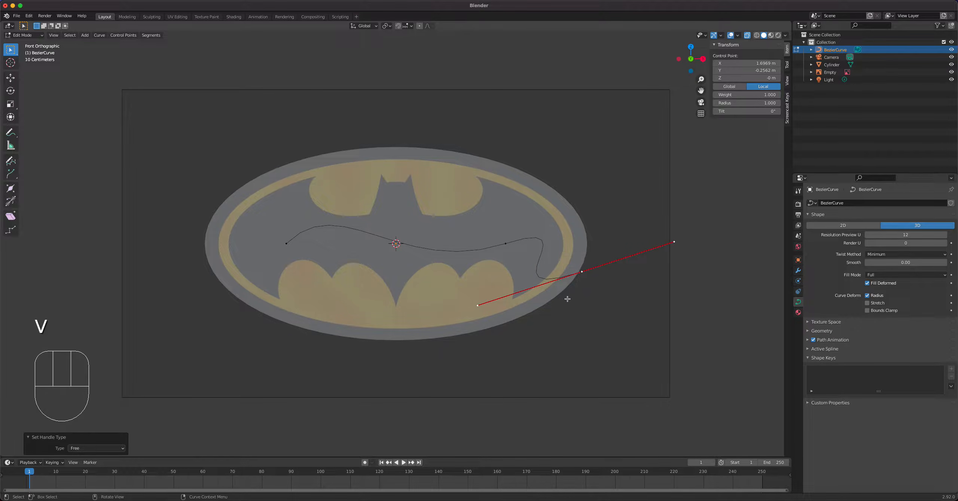
Step: Move both free handles of the end point downward independently so they form an inverted V below it
click(672, 242)
key(v)
key(g)
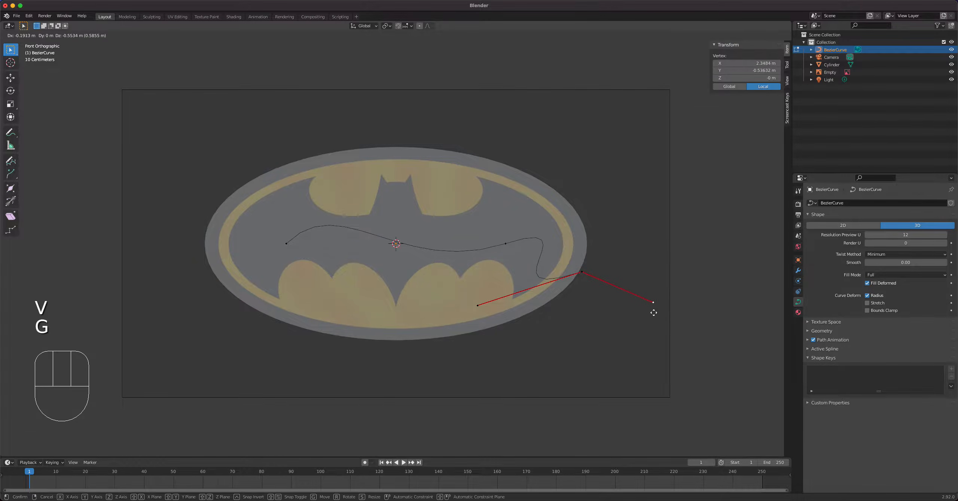
click(627, 330)
key(g)
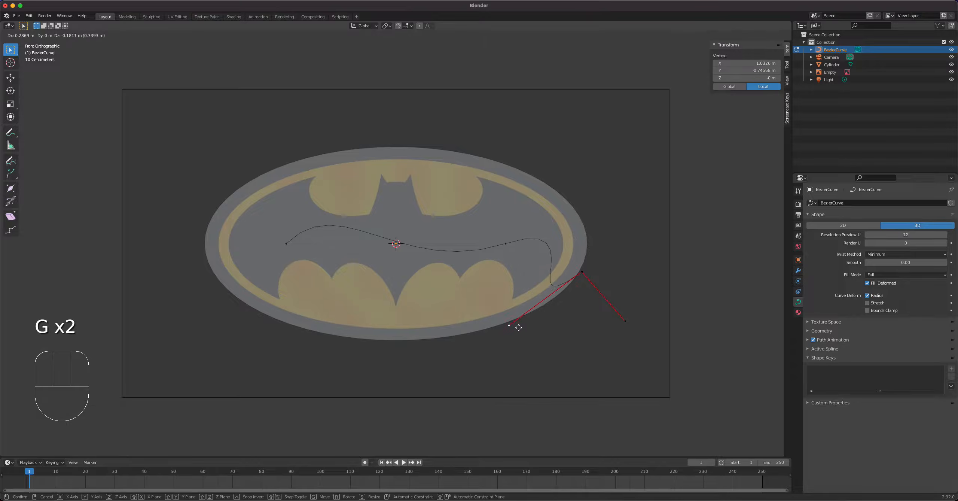
click(530, 332)
Step: Set the control point at X 1 m to Free handles and raise them to about (1.21, 0.70) m and (0.75, 0.60) m
click(505, 245)
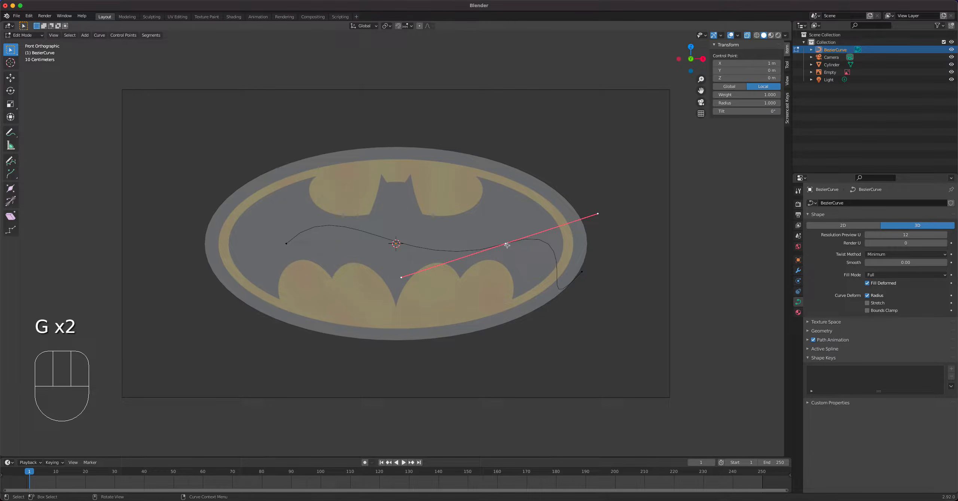
key(v)
click(503, 244)
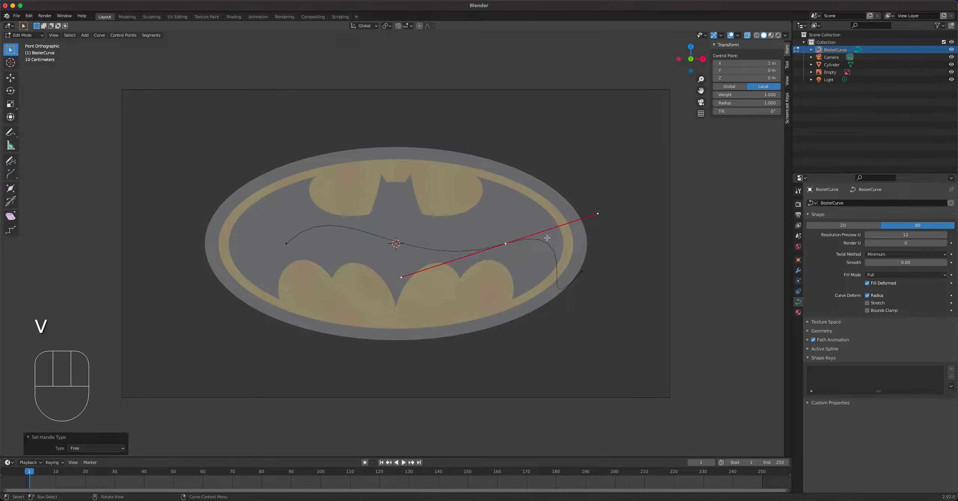
click(598, 212)
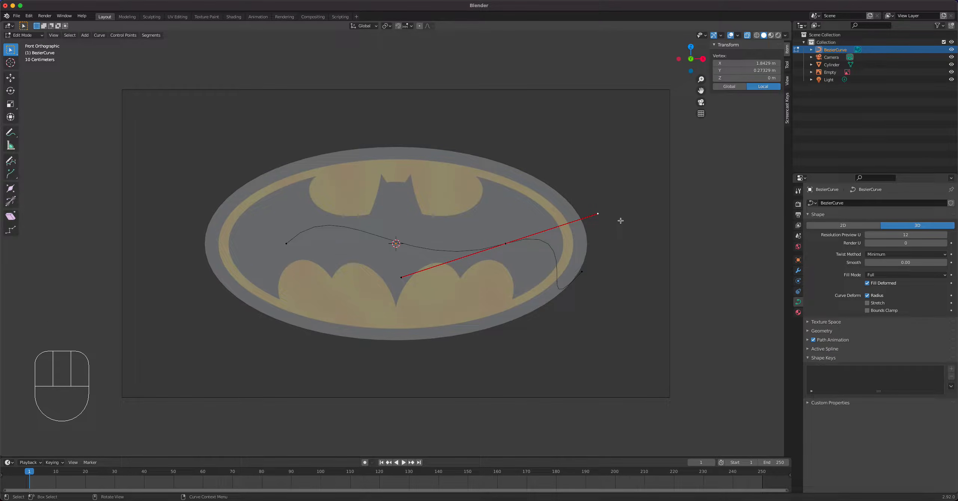
key(v)
key(g)
click(524, 165)
key(g)
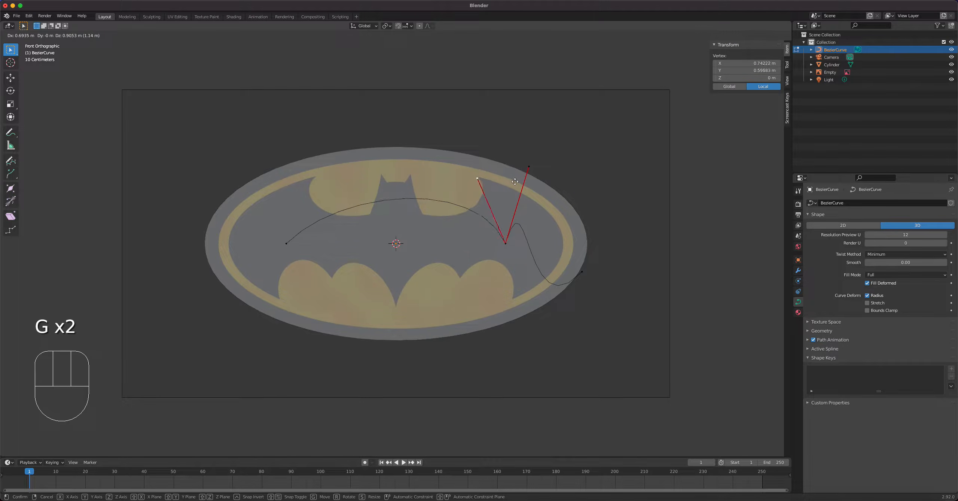
click(515, 180)
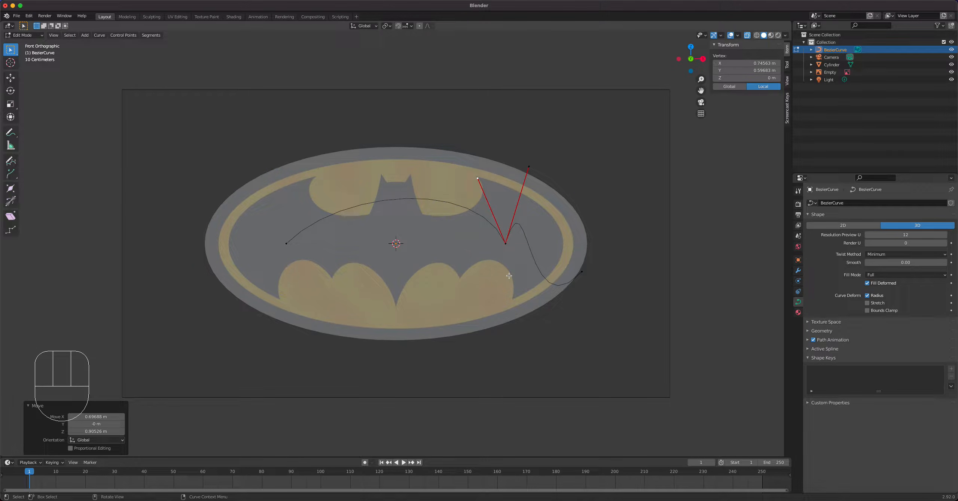
Step: Extrude another control point from the curve's right end, about 0.75 m along X and 0.41 m along Z
click(582, 273)
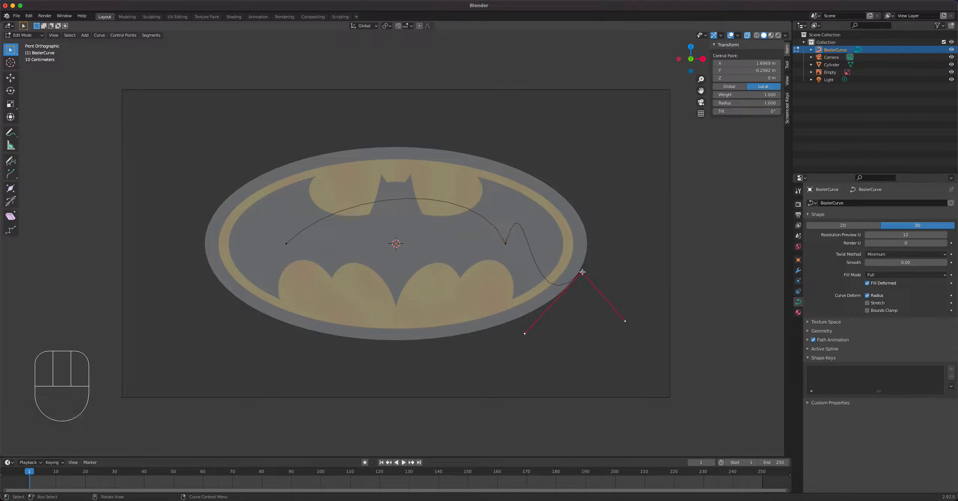
click(506, 243)
click(287, 244)
click(581, 272)
key(e)
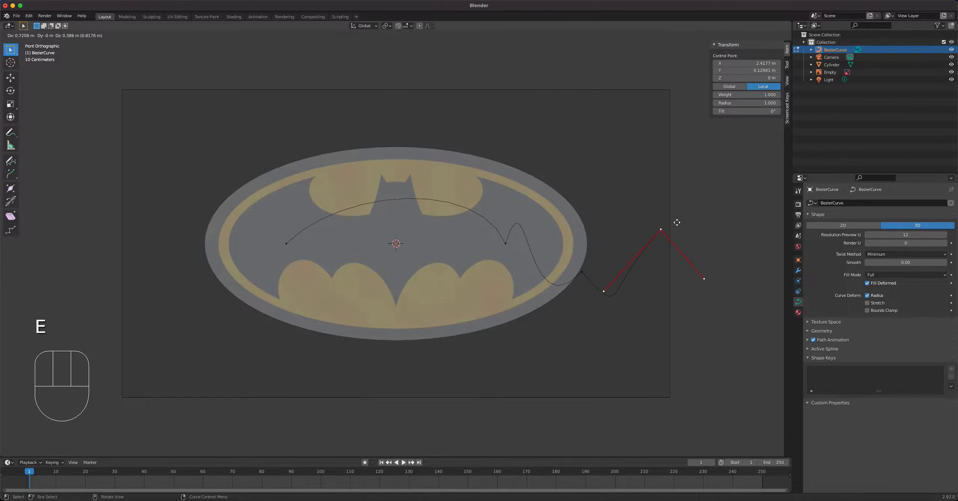
click(679, 228)
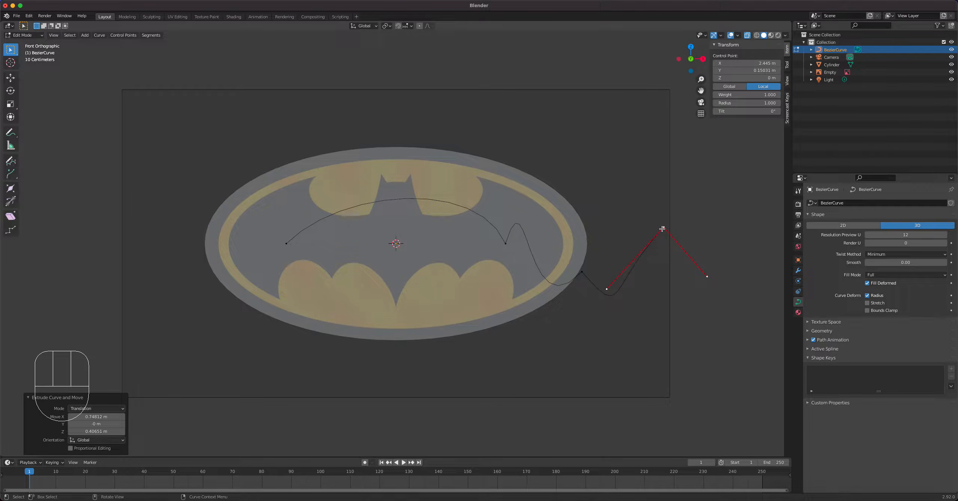
Step: Set the handle type of the curve's outermost right end point to Automatic
click(581, 271)
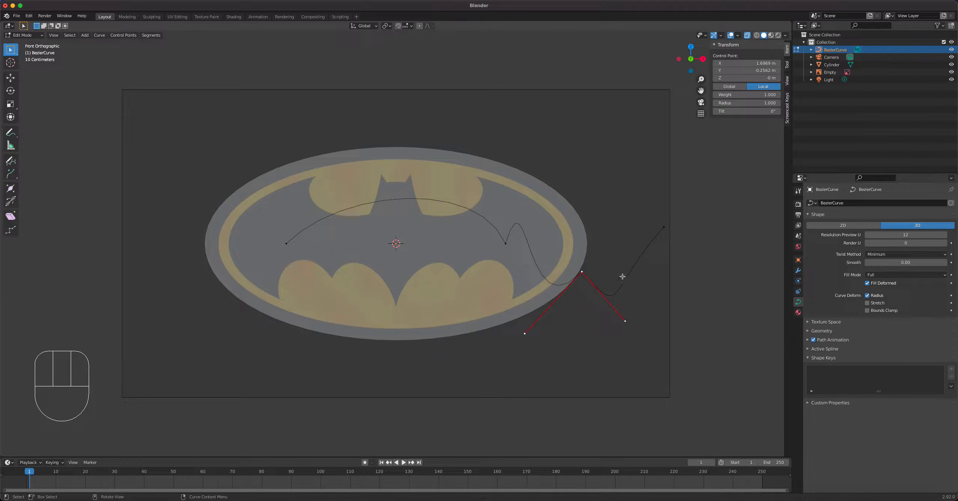
click(669, 232)
key(v)
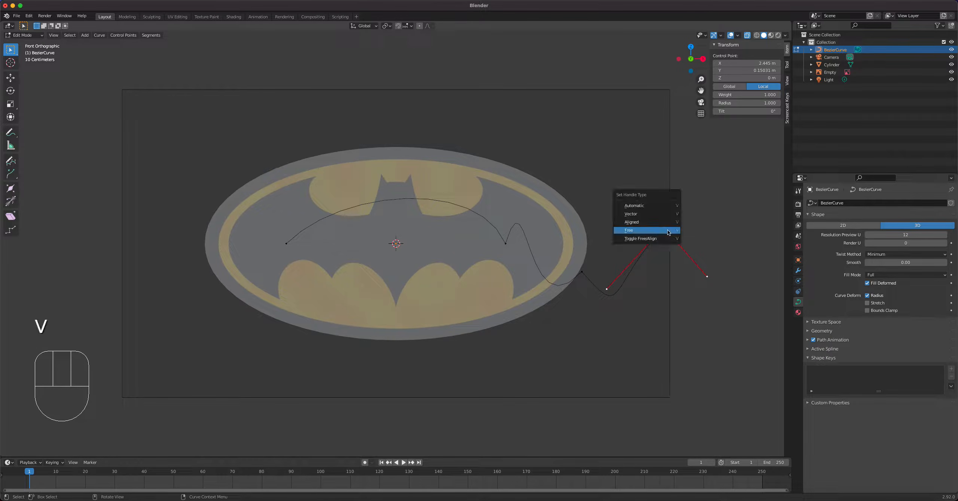
click(669, 206)
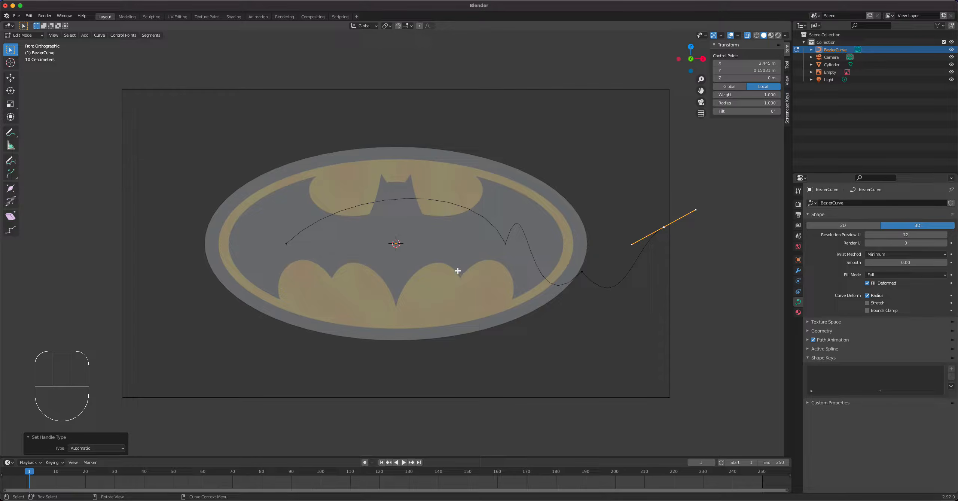
click(505, 242)
click(529, 168)
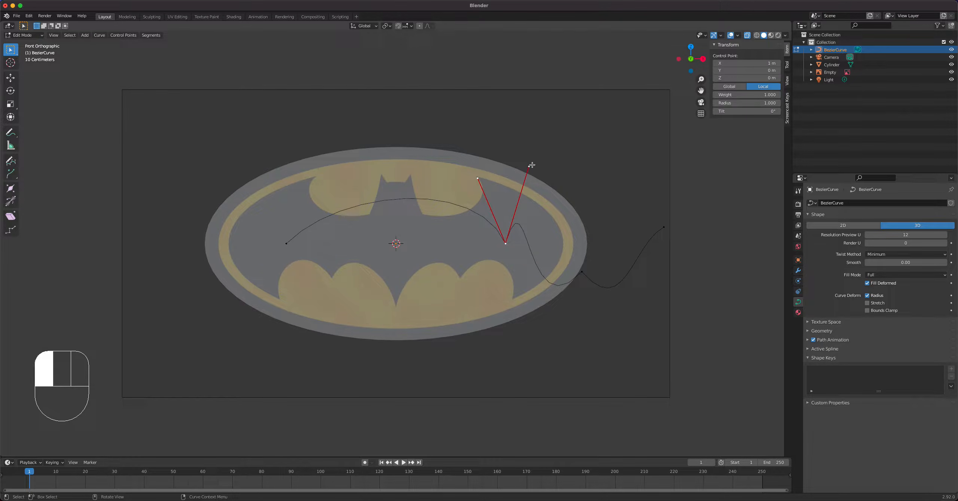
key(v)
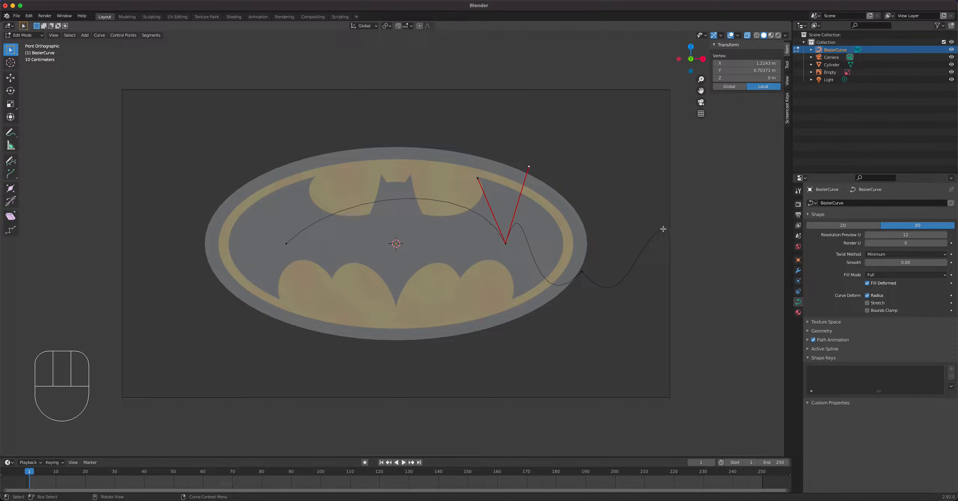
Step: Scale the handles of the control point at the oval's lower right edge to 0 so they collapse onto the point
click(582, 271)
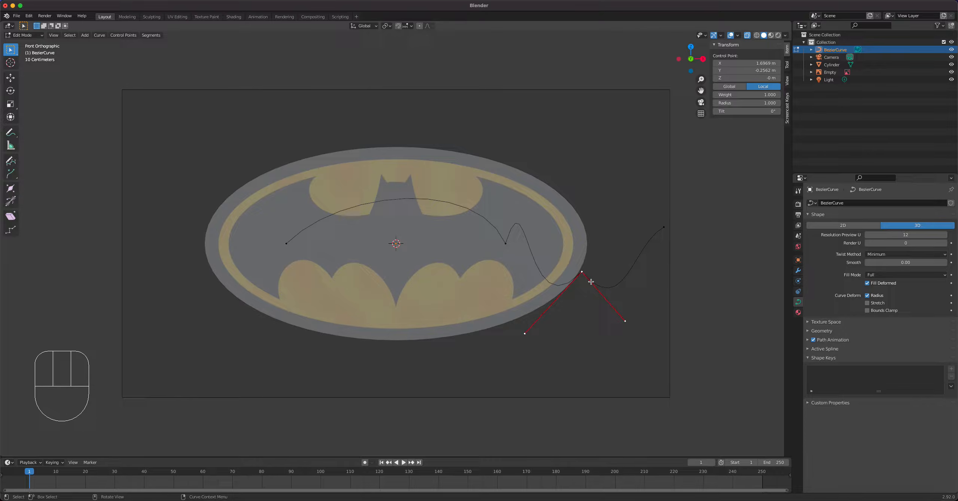
key(s)
key(0)
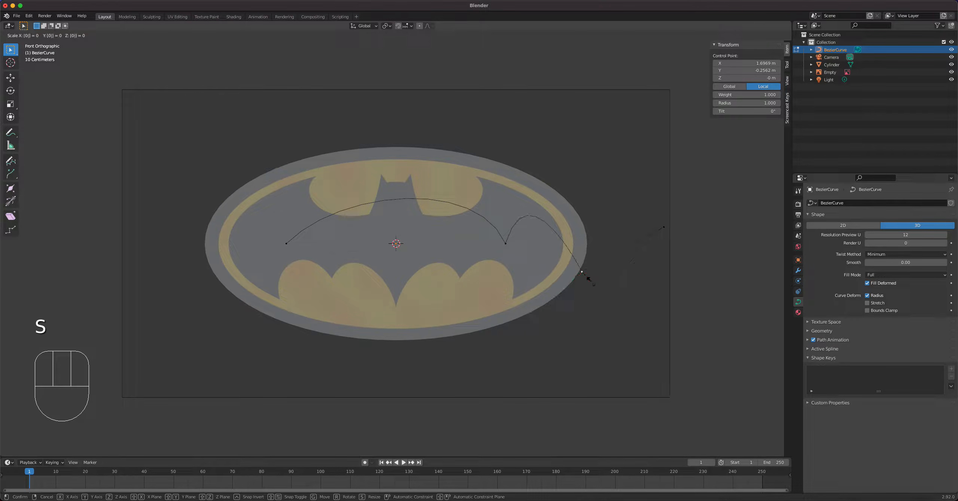
key(Return)
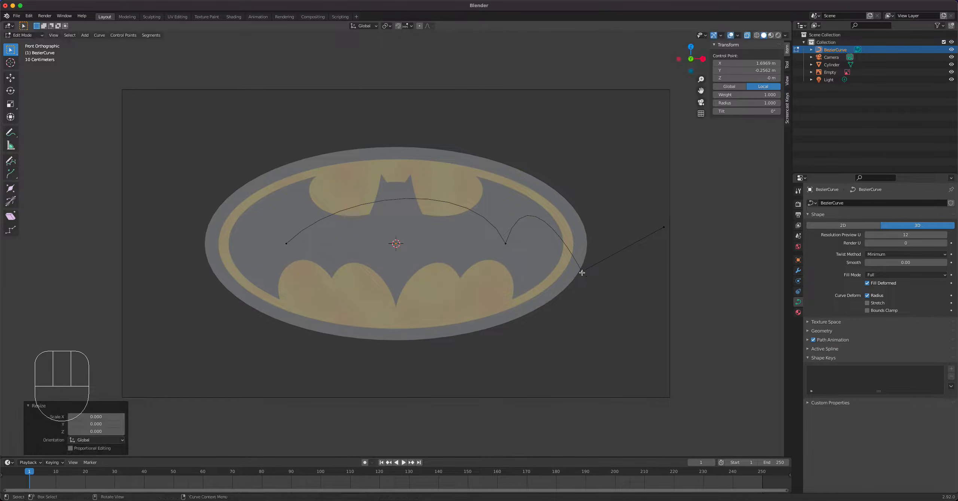
click(582, 272)
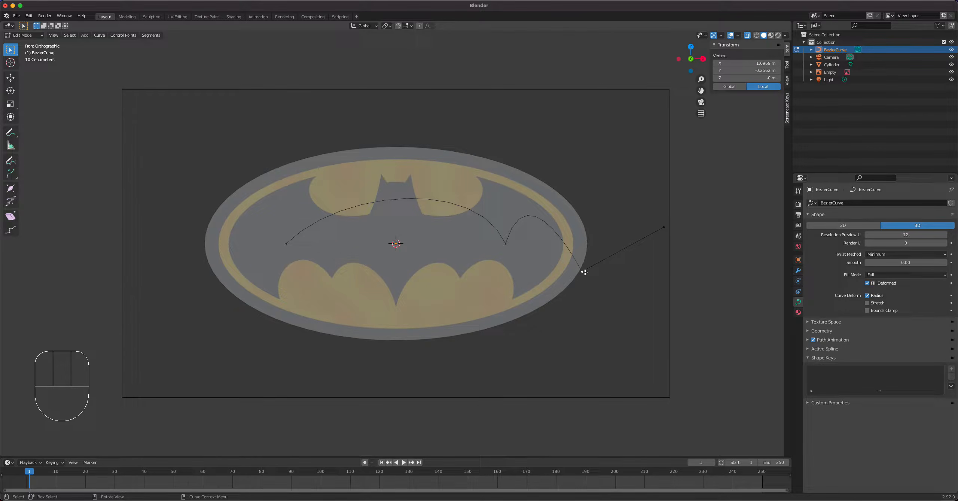
key(g)
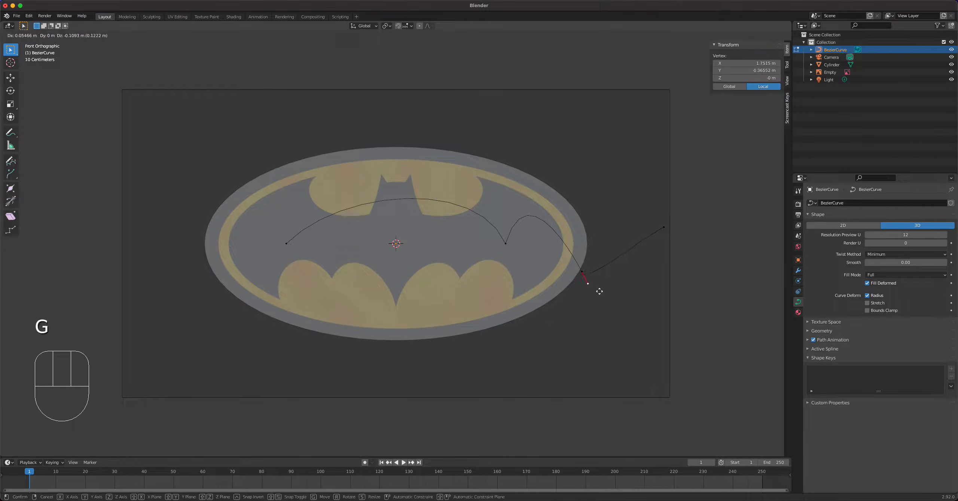
right_click(603, 286)
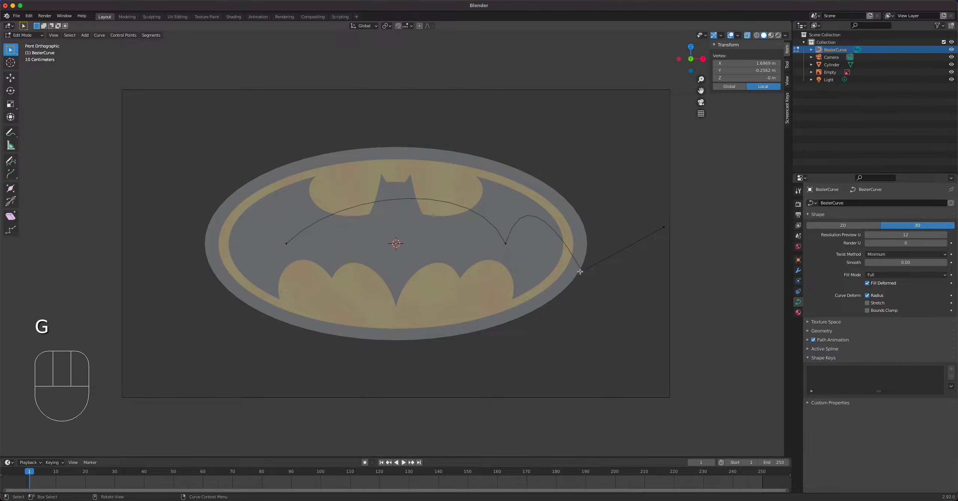
Step: Move the control point with collapsed handles from the oval's lower right edge up beyond its upper right edge
drag(603, 288, 571, 266)
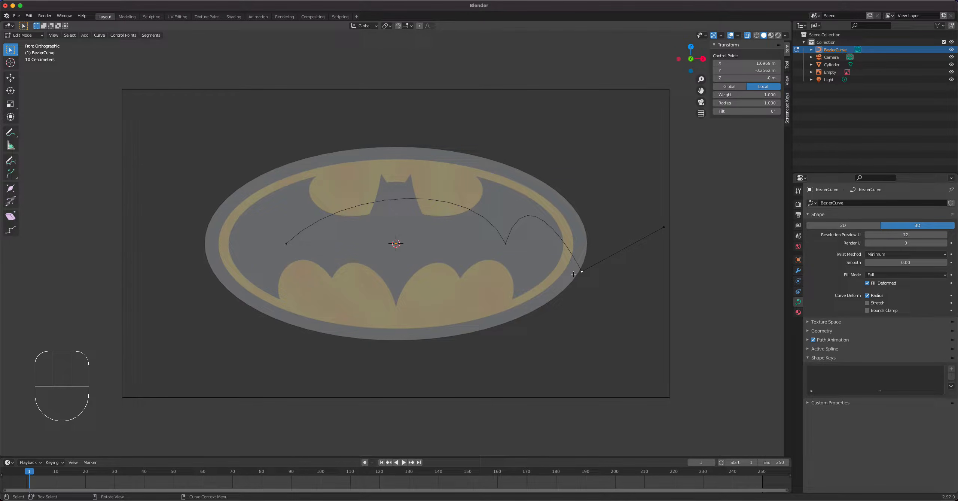
key(g)
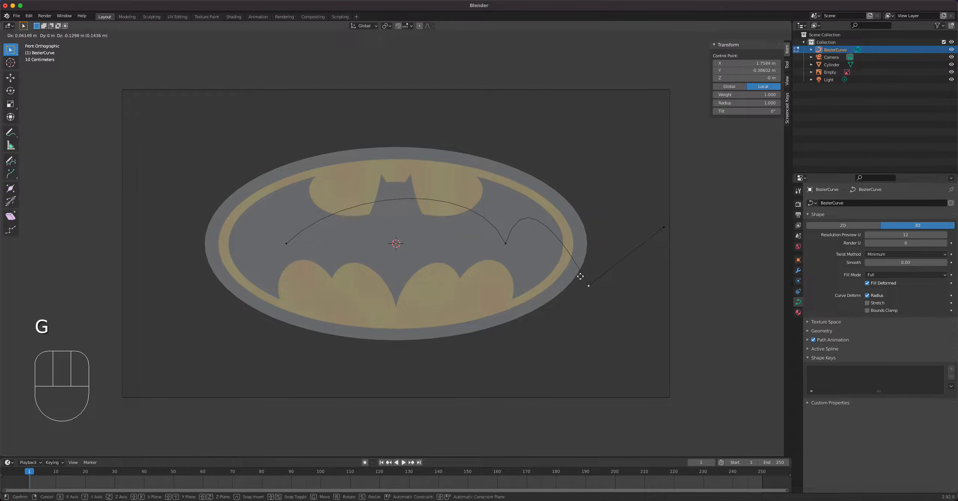
click(574, 163)
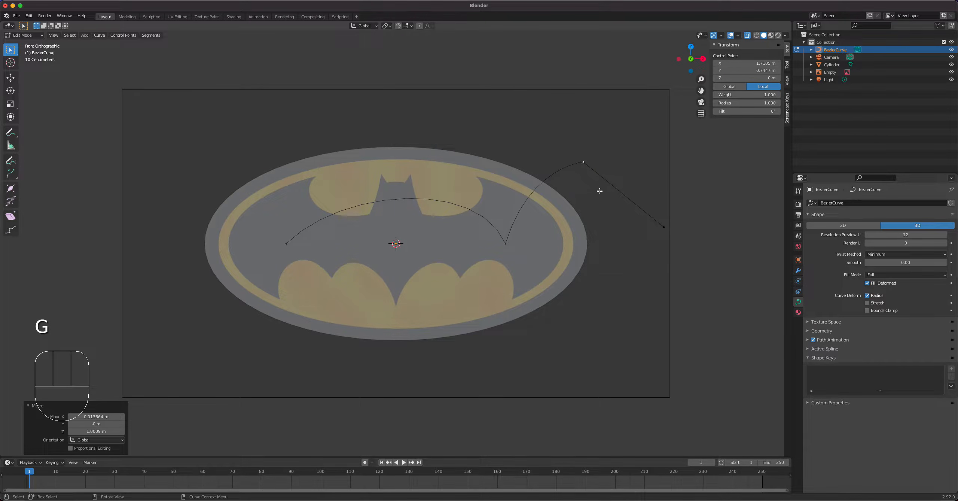
key(g)
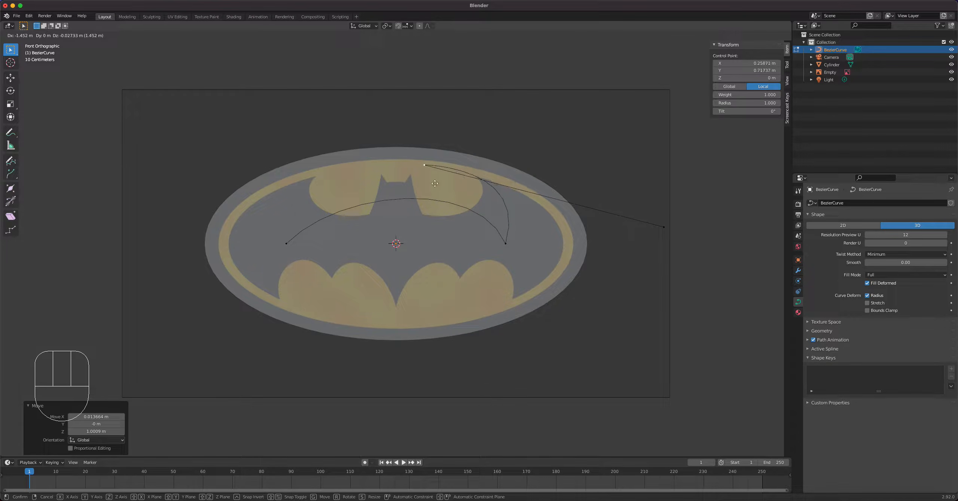
click(585, 175)
Step: Scale the handles of the curve's outermost right end point to 0 so they collapse onto it
click(664, 227)
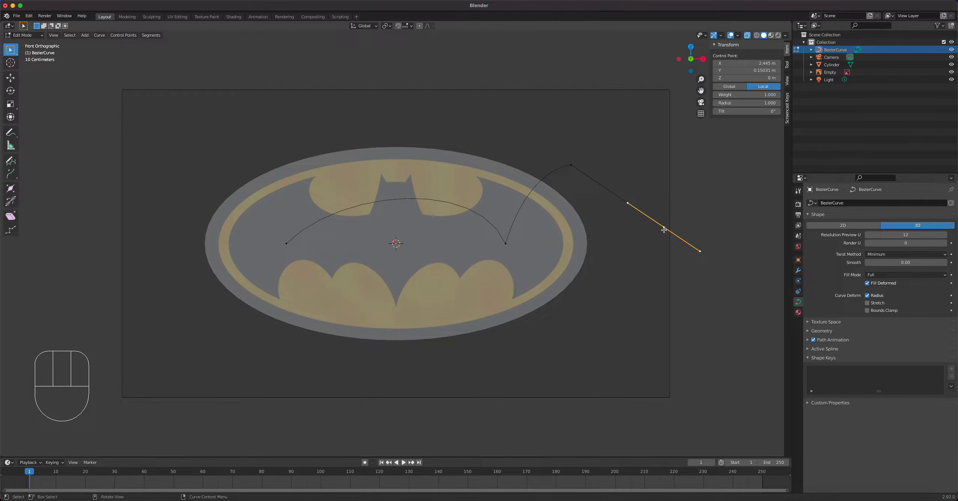
text(s0)
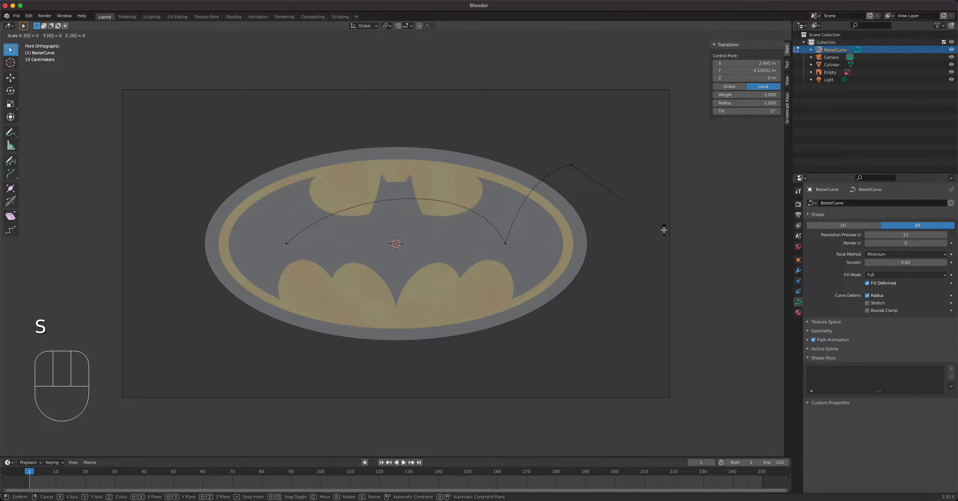
key(Return)
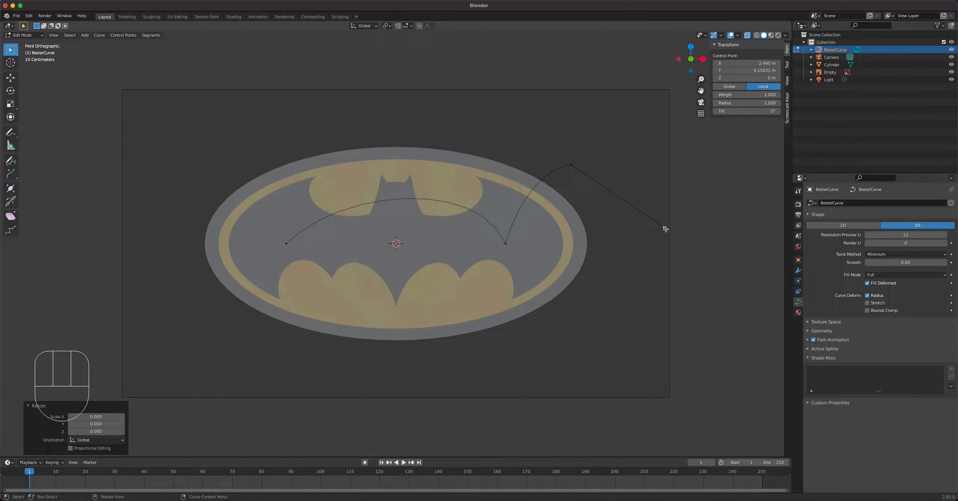
Step: Extrude two more control points from the outermost right end, to about (2.22, -0.42) m and (1.63, -0.88) m
key(e)
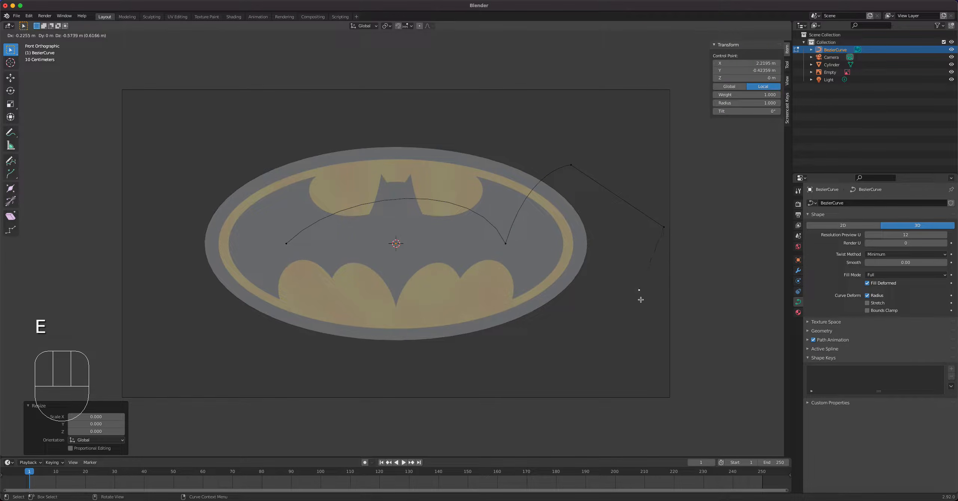
click(640, 298)
key(e)
click(576, 349)
Step: Pull the end point's handle away from the oval's lower right side to round the curve's last segment
click(575, 341)
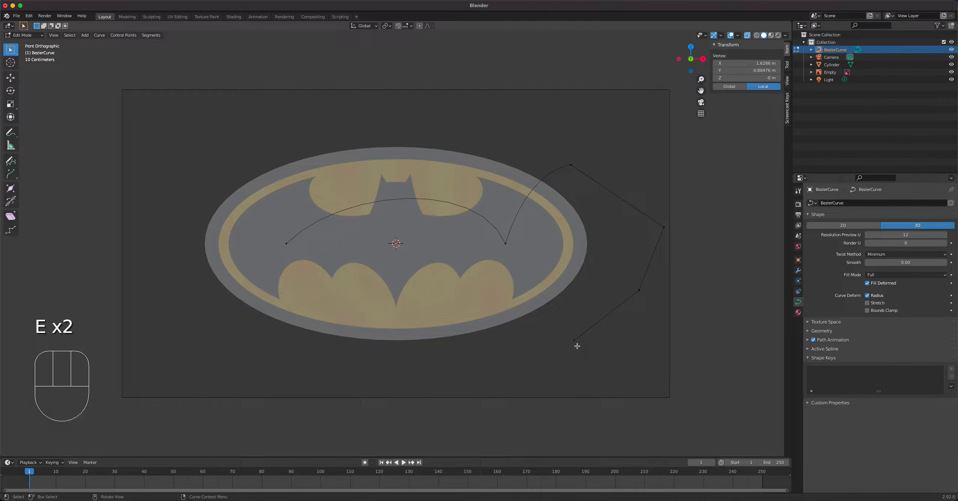
key(g)
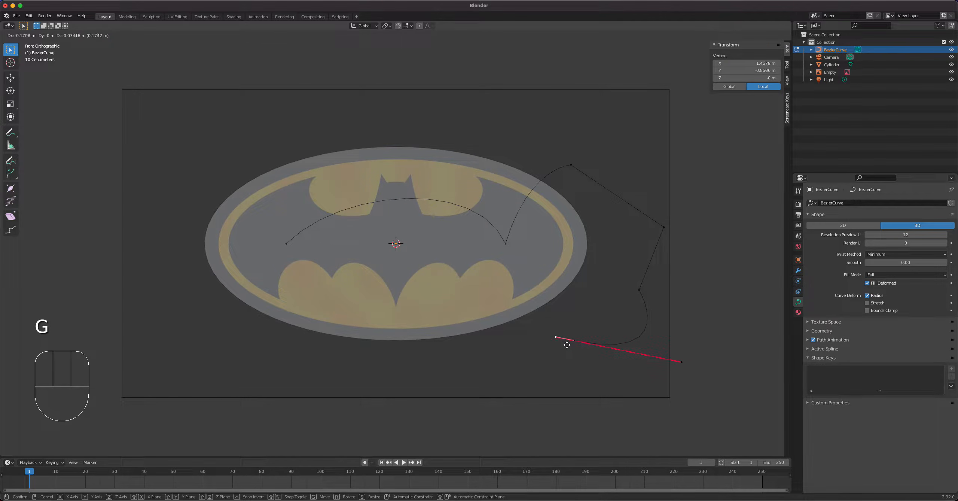
click(555, 342)
Step: Move the second-to-last control point to about (2.24, -0.44) m and its handle to about (2.28, -0.50) m
click(640, 291)
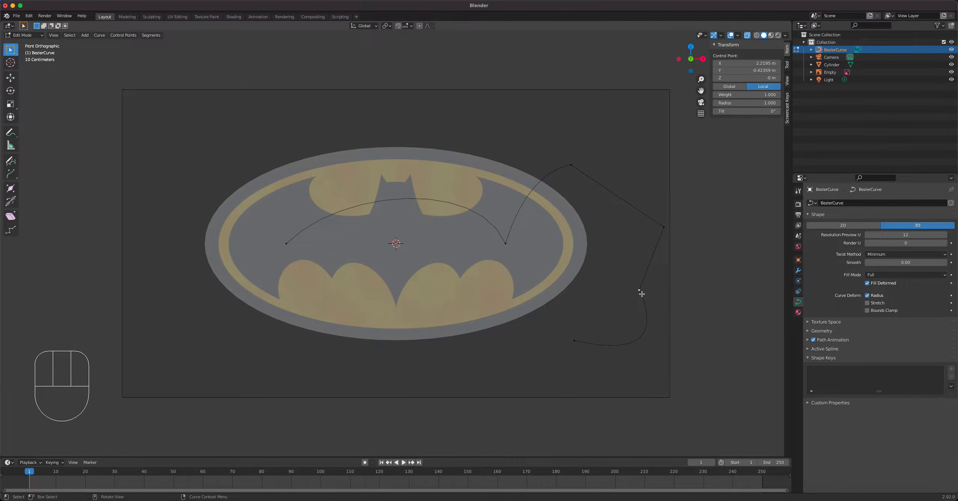
key(g)
click(644, 293)
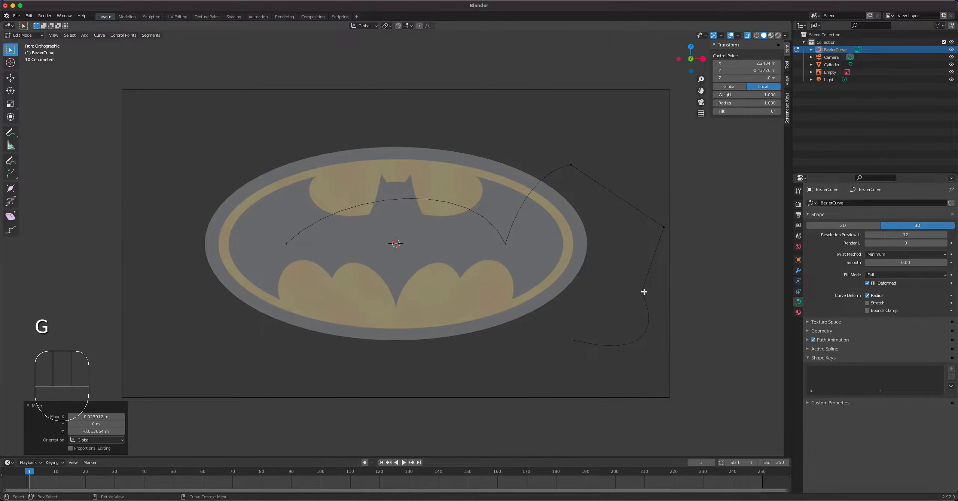
click(644, 291)
key(g)
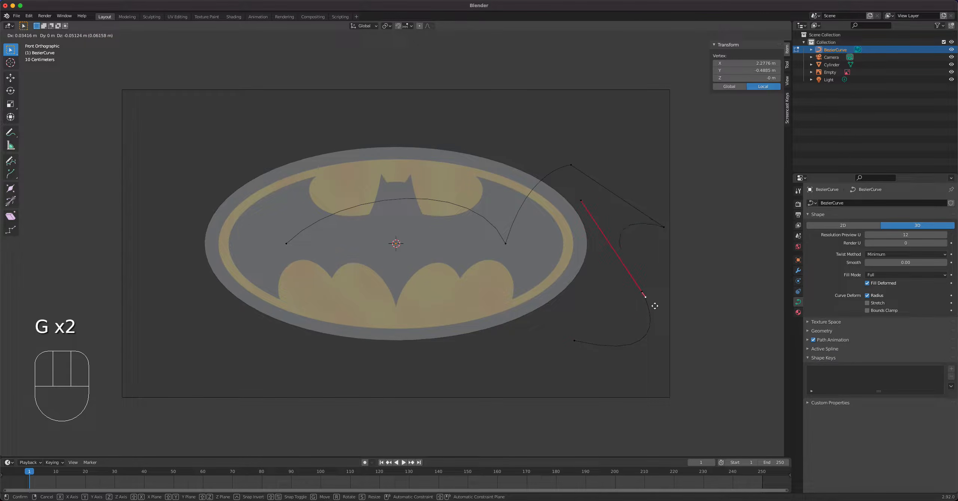
click(649, 299)
click(642, 291)
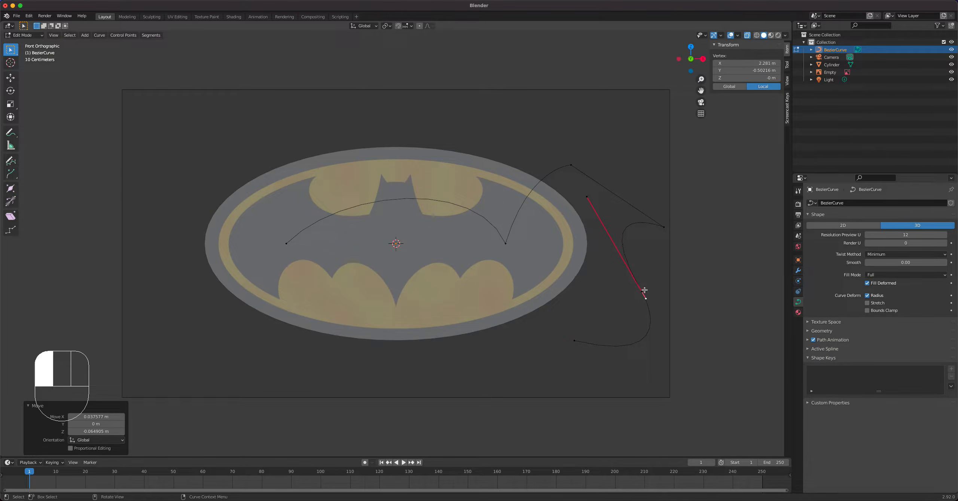
click(572, 165)
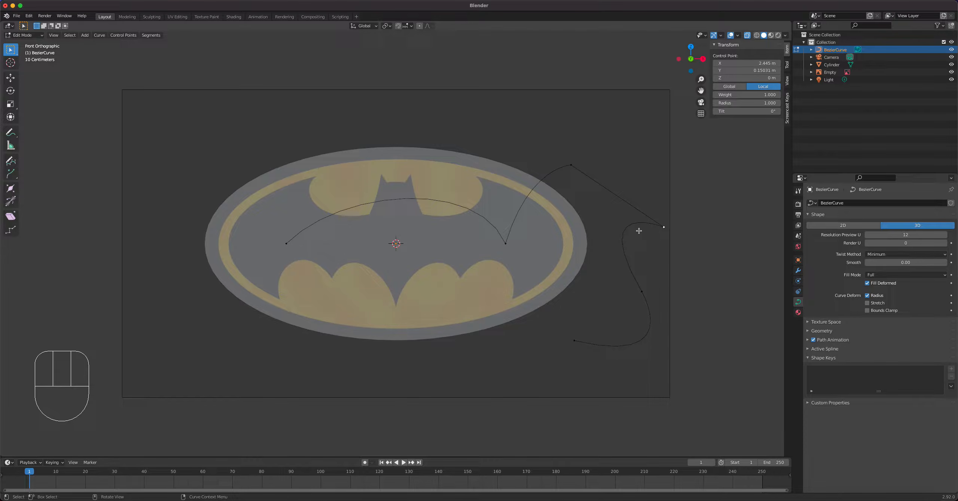
click(642, 291)
click(575, 340)
click(641, 291)
Step: Extrude a control point from the curve's lower end, about -0.91 m along X and 0.49 m along Z
click(574, 340)
key(e)
click(552, 333)
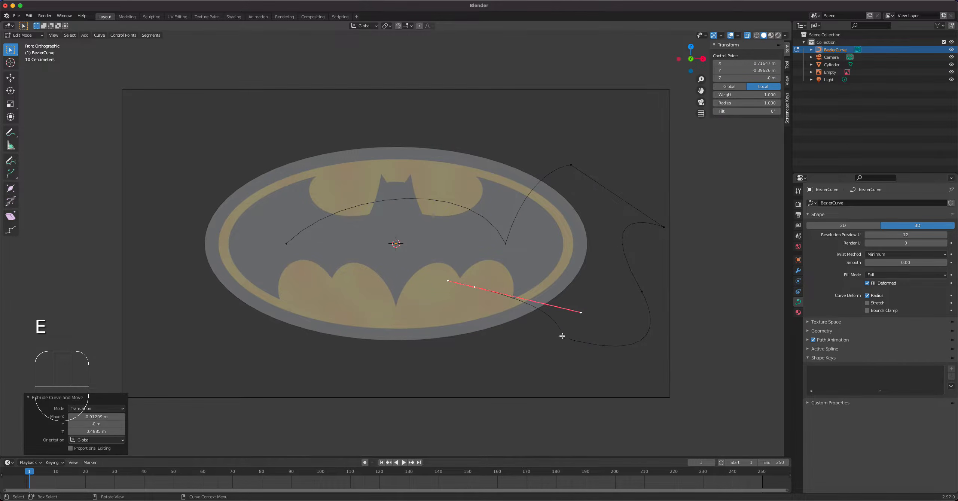
Step: Scale the handles of the curve's lowest control point to 0 to make a sharp corner
click(579, 341)
key(s)
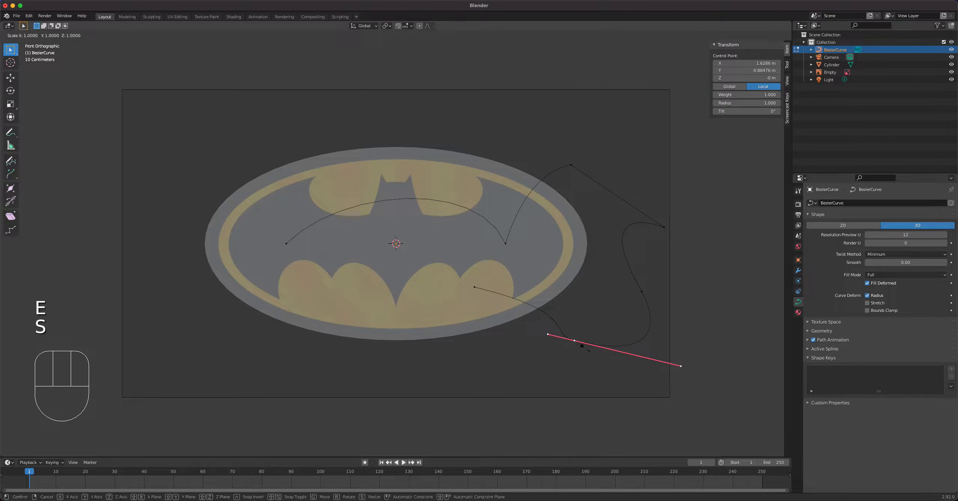
key(0)
click(602, 369)
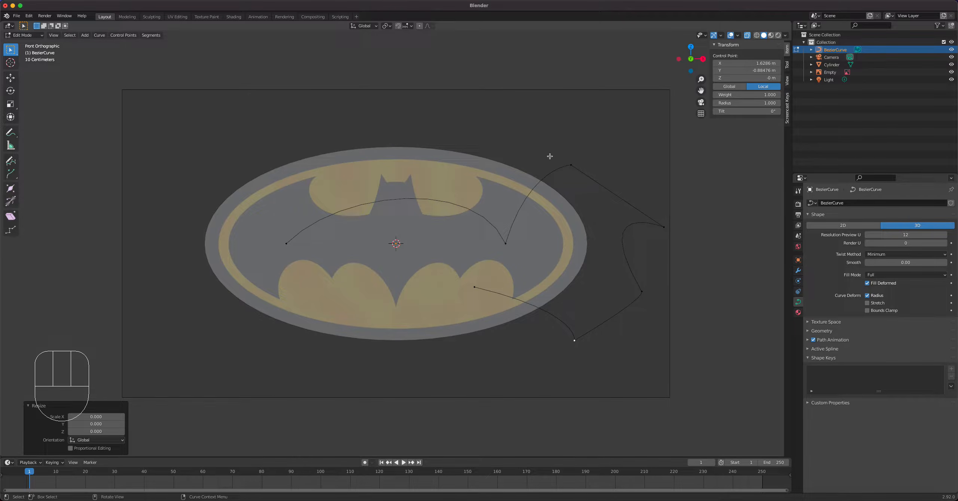
Step: Leave curve editing and delete the whole practice Bezier curve
key(Tab)
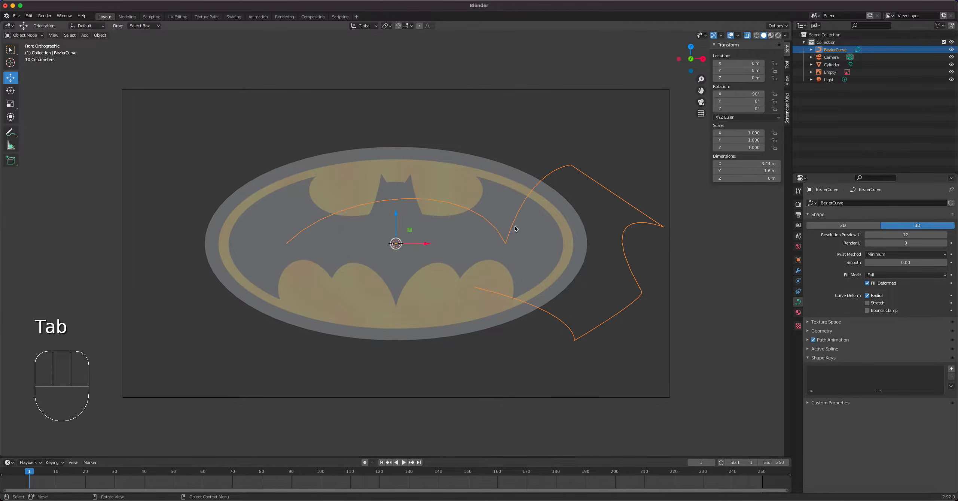
key(Delete)
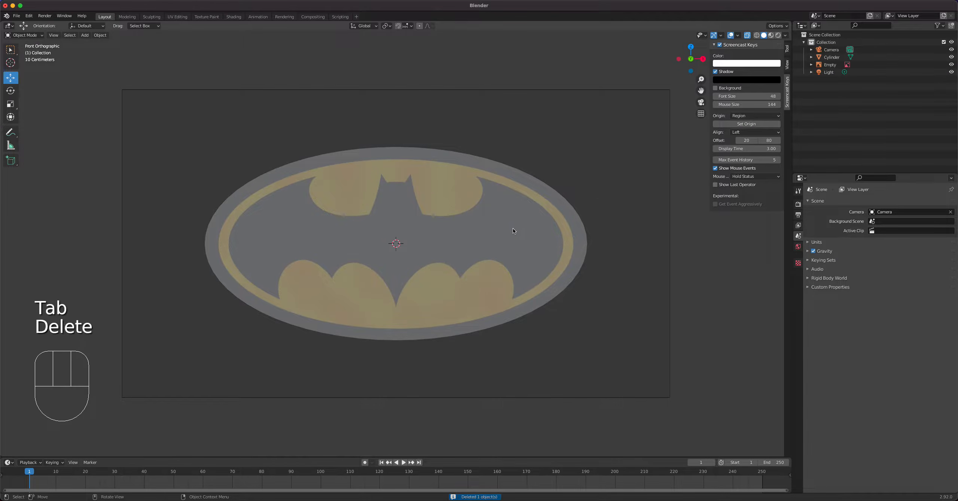
Step: Add a new Bezier curve at the origin and rotate it 90° about the X axis
key(shift+a)
mouse_move(446, 254)
click(485, 254)
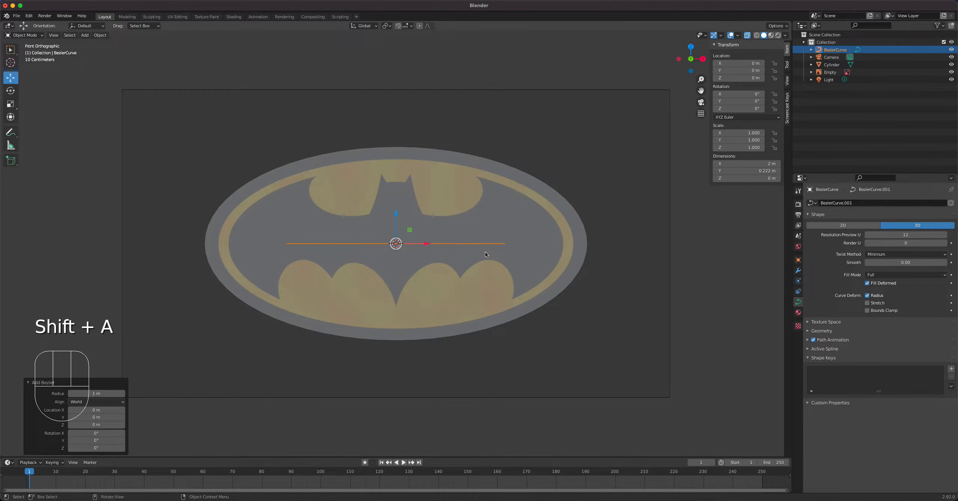
text(rx90)
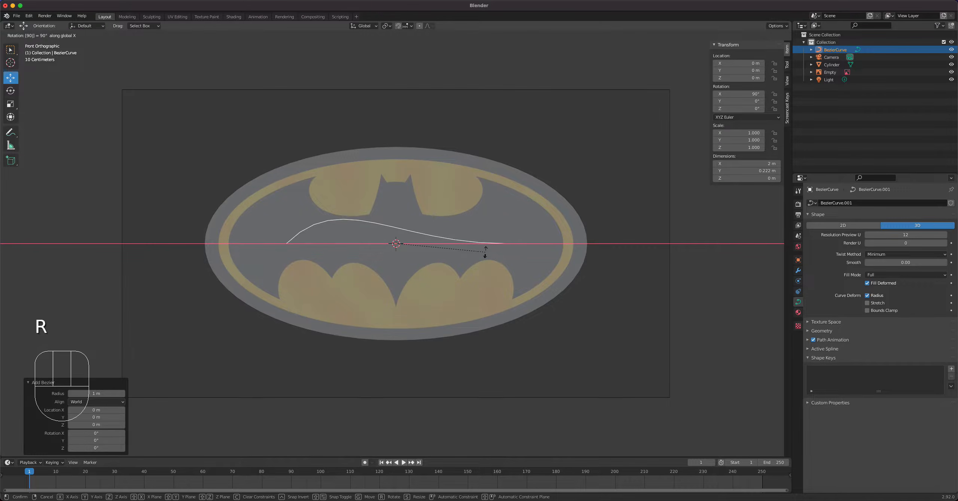
key(Return)
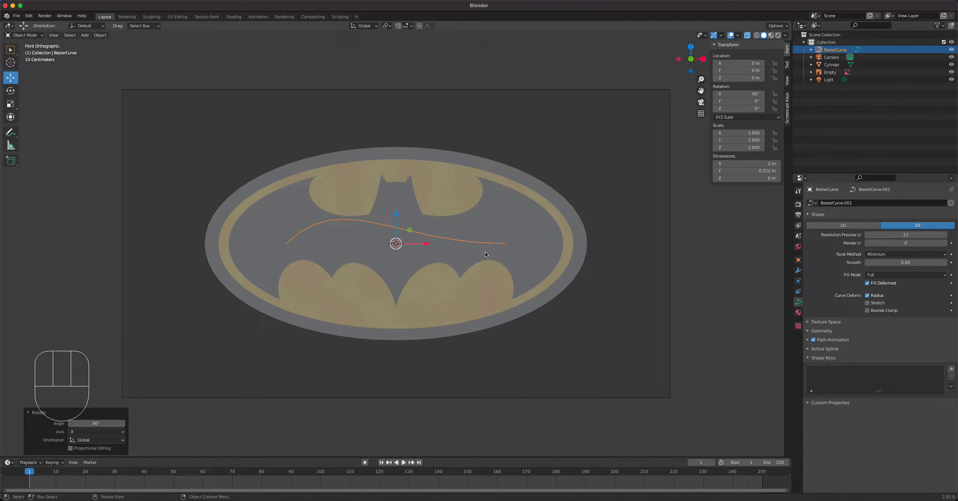
Step: Place the new curve's end points at the base of the bat's right head edge, about (0.25, 0.26) m, and the right ear tip, about (0.13, 0.62) m
scroll(485, 251, up, 2)
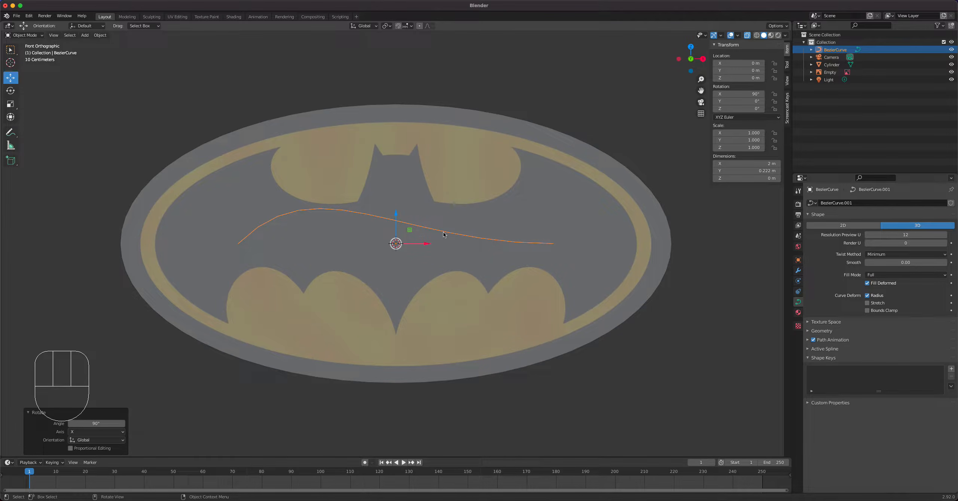
key(Tab)
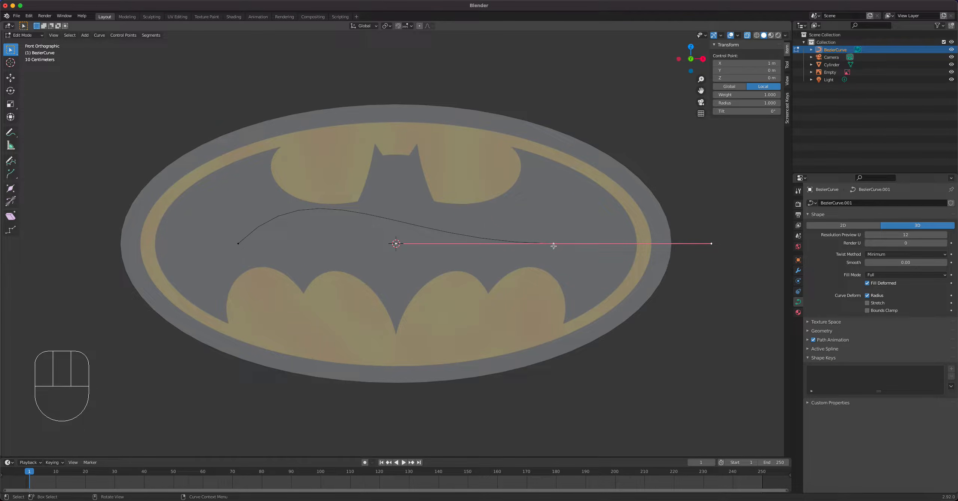
key(g)
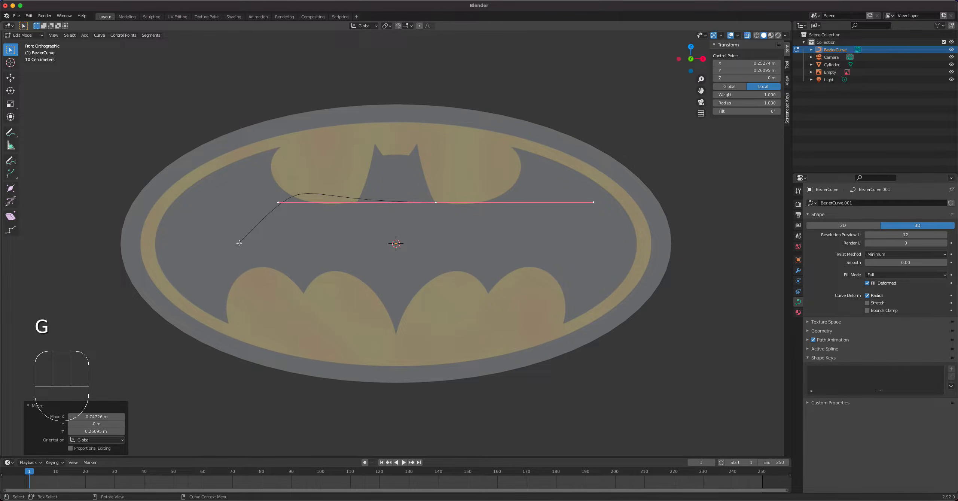
key(g)
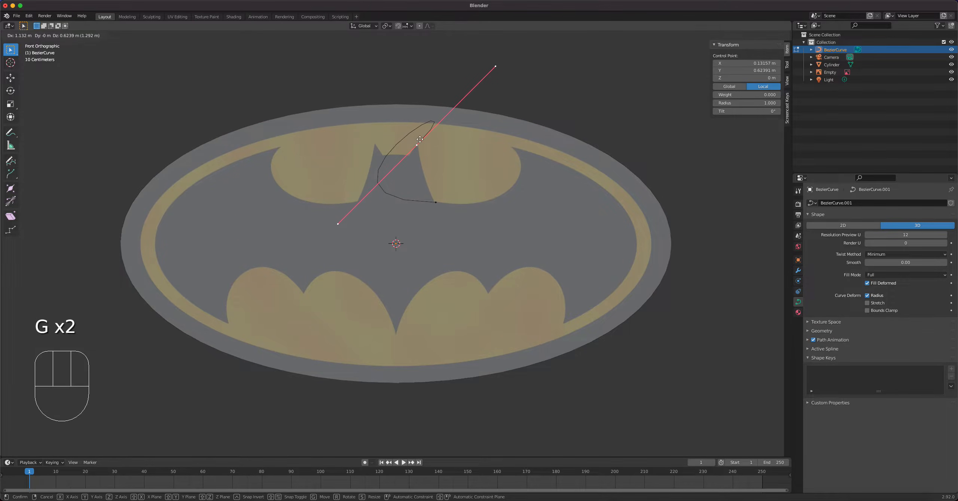
click(420, 139)
Step: Reposition the ear tip point's curve-side handle to about (0.23, 0.43) m, near the bat's right head edge
click(493, 66)
key(g)
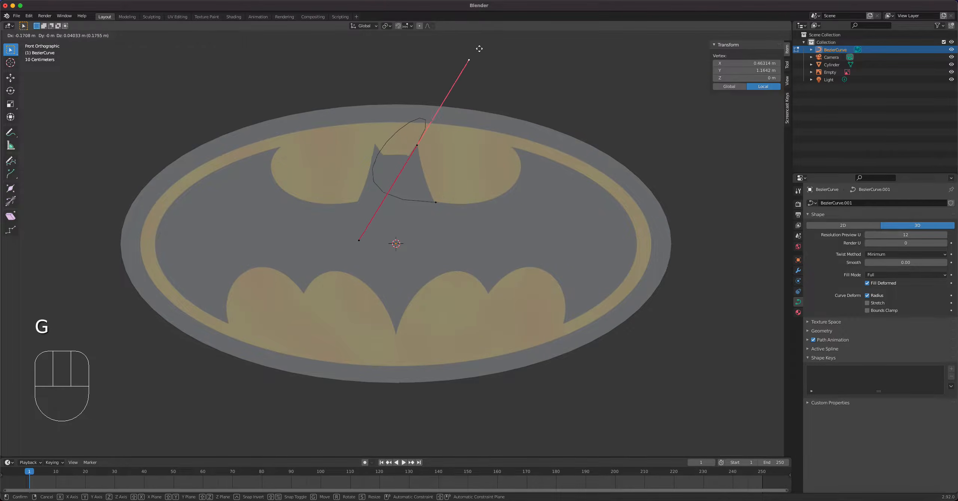
click(399, 173)
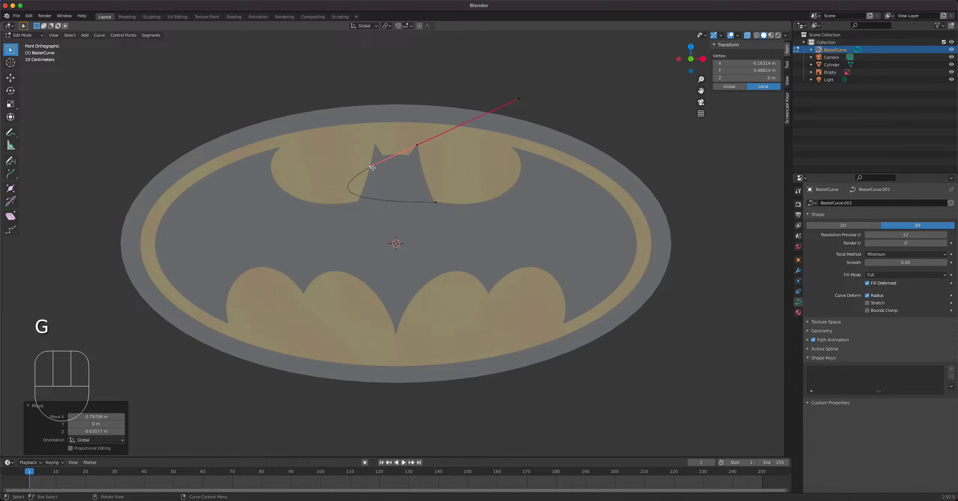
key(g)
click(433, 204)
Step: Move the lower point's curve-side handle to about (0.16, 0.37) m so the curve follows the right head edge
click(421, 196)
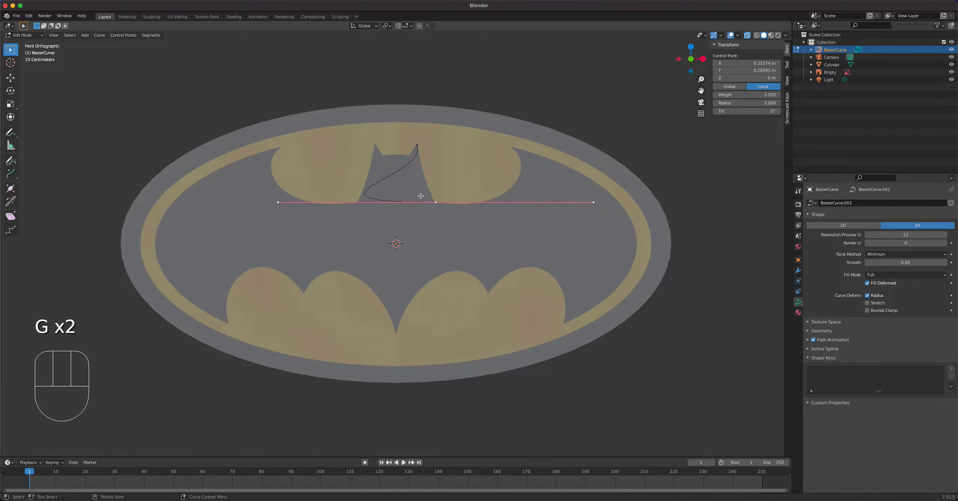
click(281, 204)
key(g)
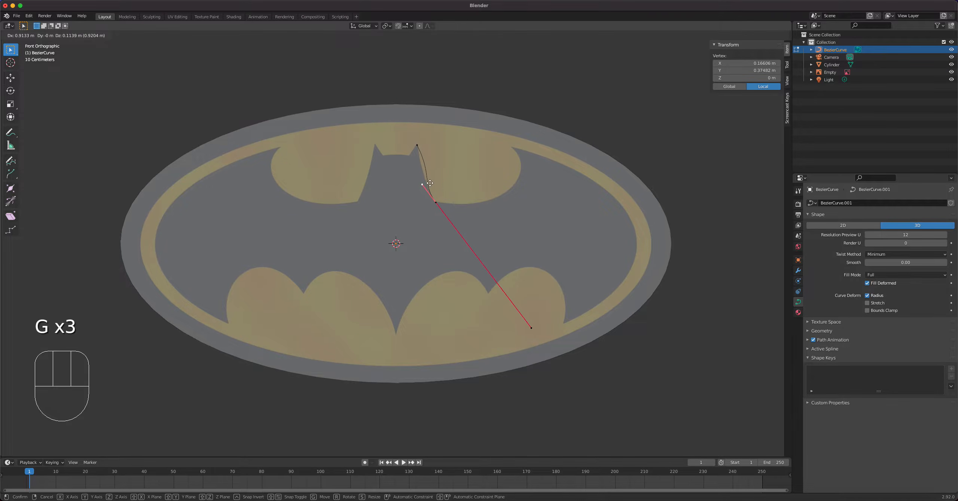
click(426, 164)
Step: Shift the ear tip point's lower handle inward onto the bat's right head edge to refine the curve
click(419, 145)
click(429, 174)
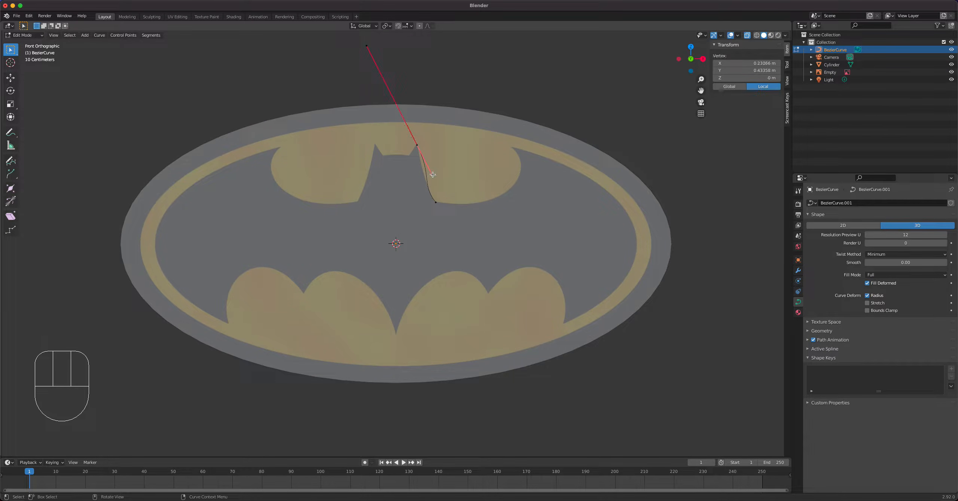
key(g)
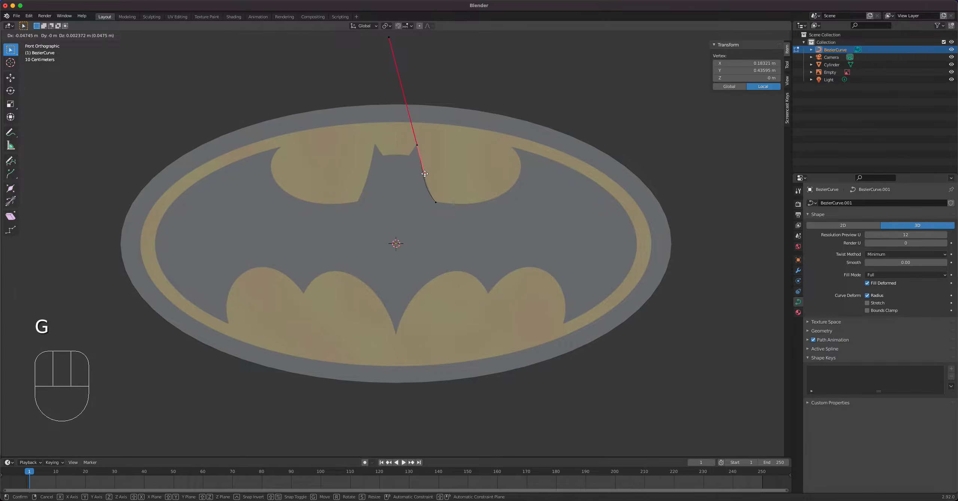
click(426, 180)
Step: Fine-tune the lower point's upper handle to about (0.18, 0.37) m to match the right head edge
click(434, 201)
click(422, 184)
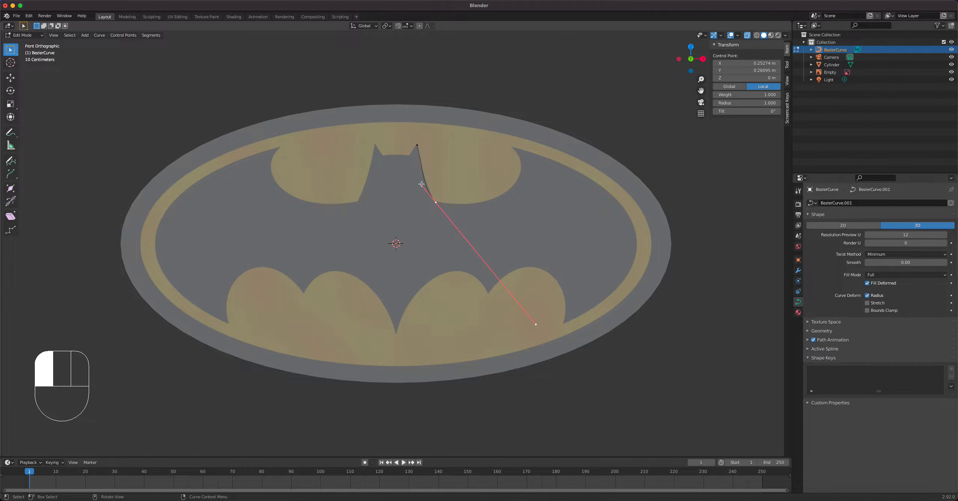
key(g)
click(425, 186)
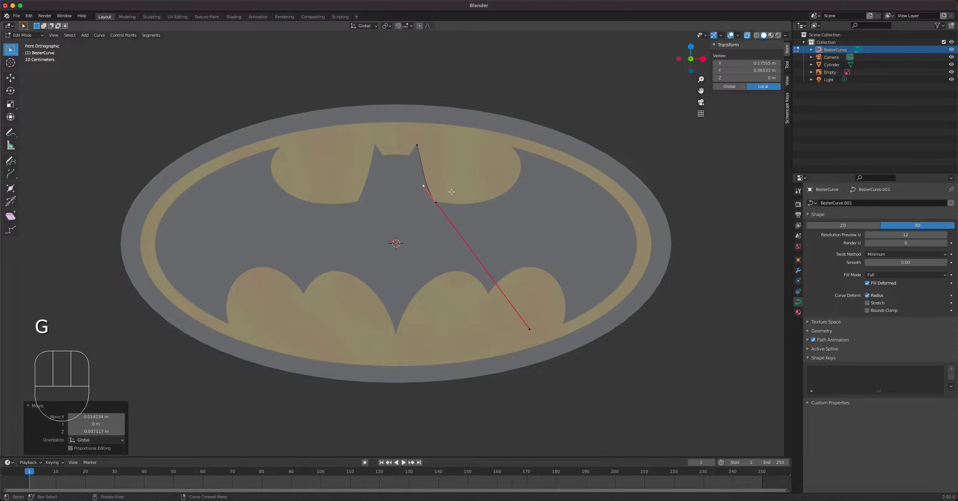
Step: Align the ear tip point with the bat's right ear and adjust its lower handle to follow the head edge
scroll(455, 159, up, 3)
click(433, 71)
key(g)
click(458, 66)
click(445, 124)
key(g)
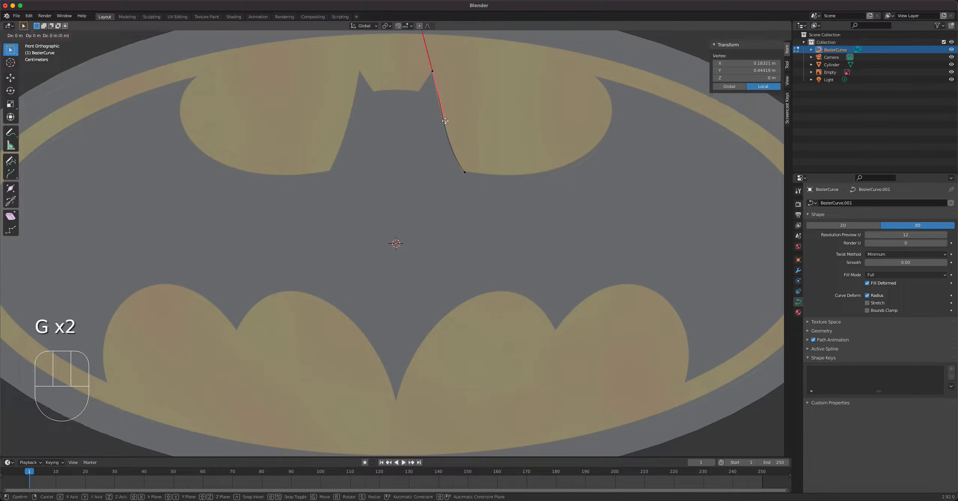
click(444, 124)
Step: Move the lower head-edge point to about (0.25, 0.27) m and its upper handle to about (0.18, 0.37) m
click(467, 174)
key(g)
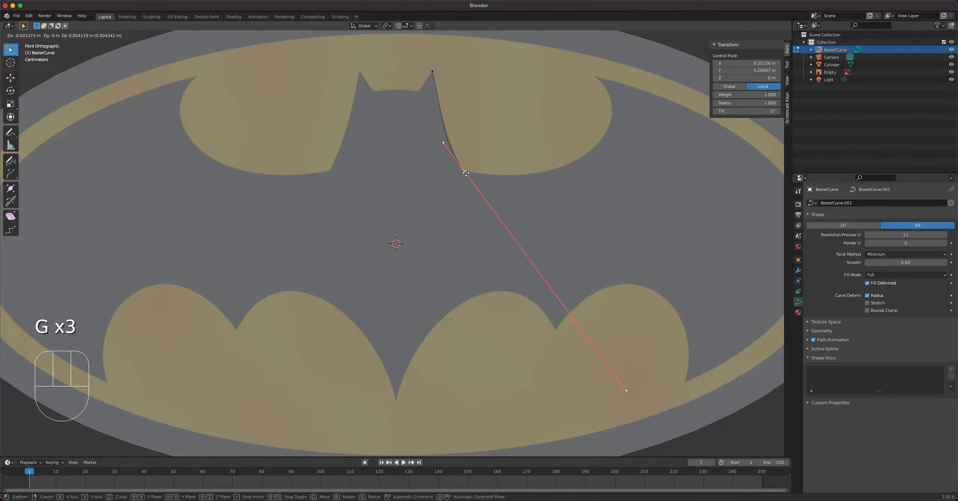
click(464, 172)
click(441, 144)
key(g)
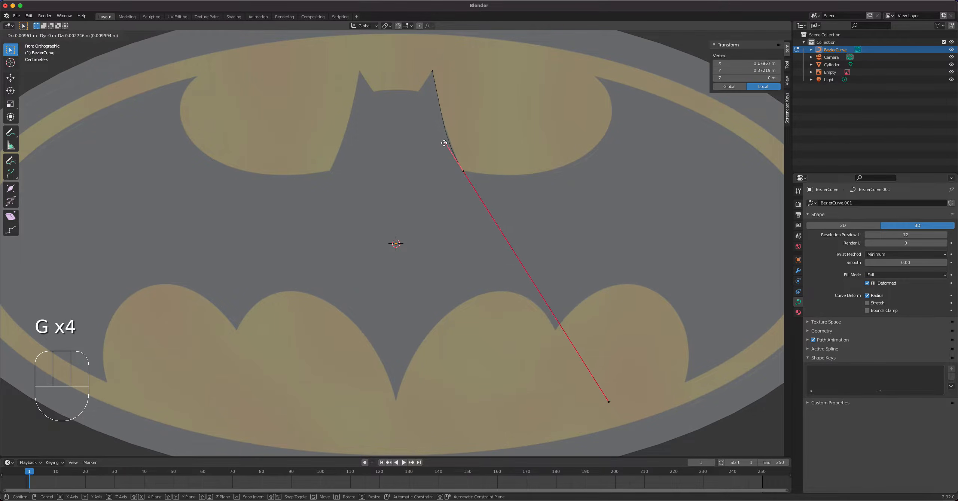
click(444, 143)
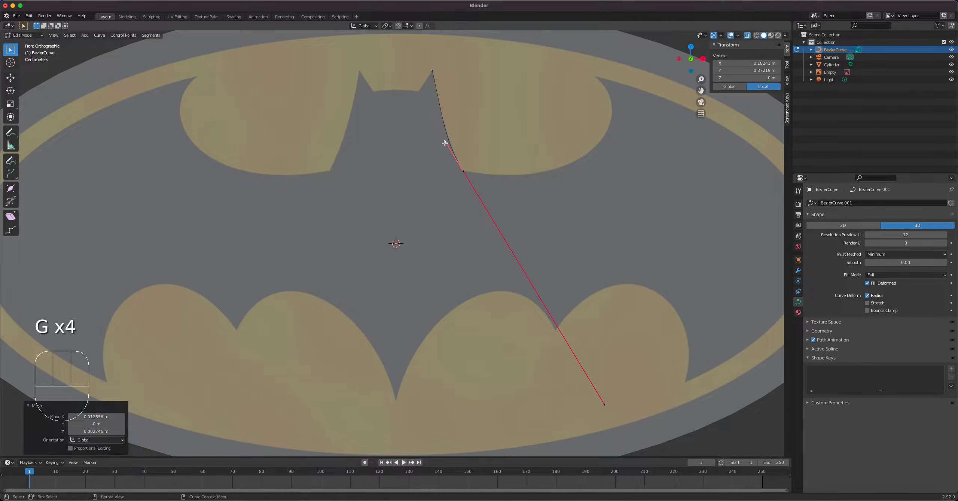
Step: Extrude a point to the right wing's upper tip at about (0.73, 0.62) m and move its curve-side handle to about (0.94, 0.46) m
click(475, 177)
key(e)
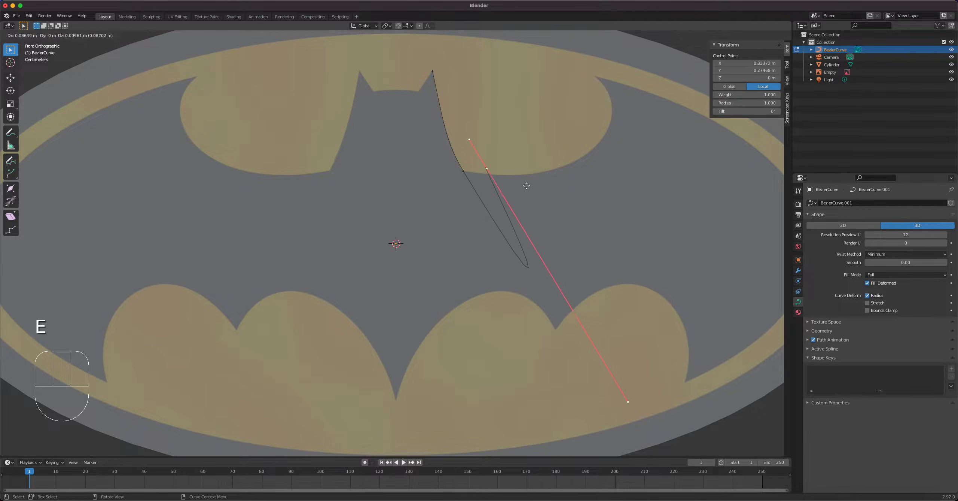
click(624, 96)
click(578, 59)
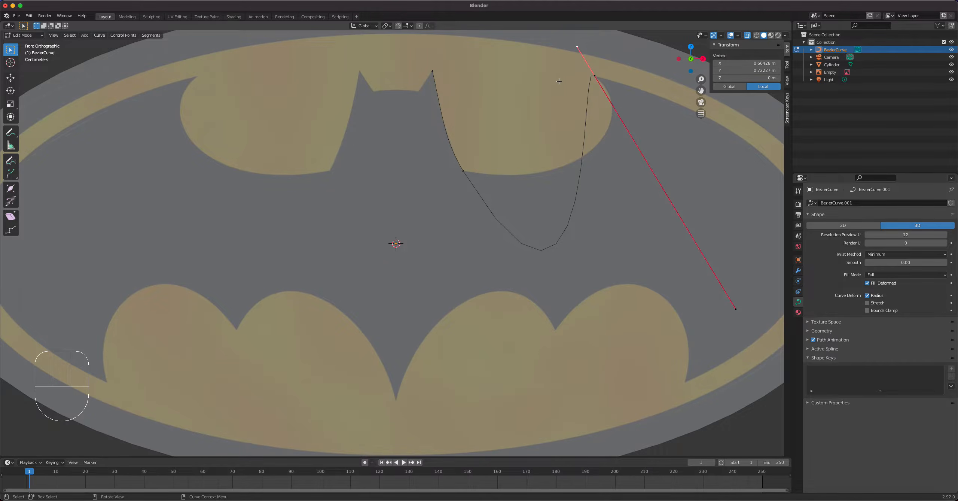
key(g)
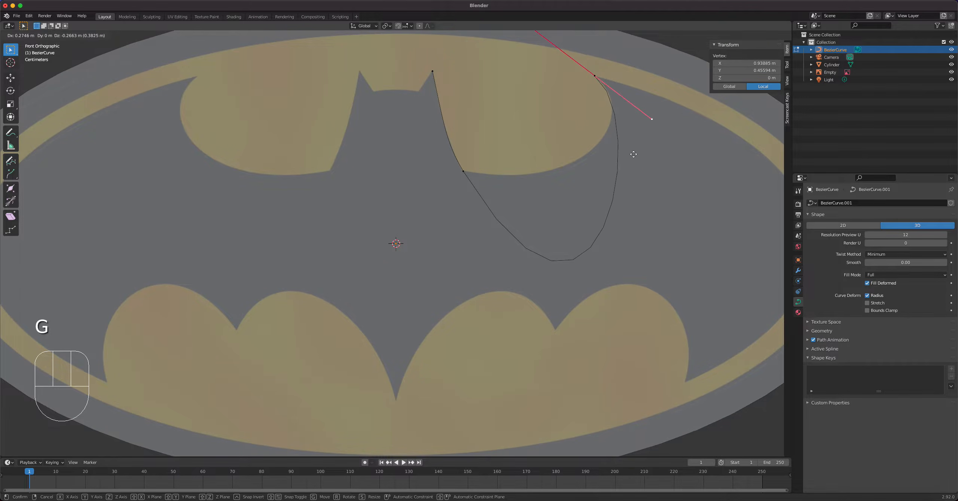
click(633, 154)
Step: Set the lower head-edge point's handles to Free and move its wing-side handle to about (0.53, 0.18) m
click(472, 177)
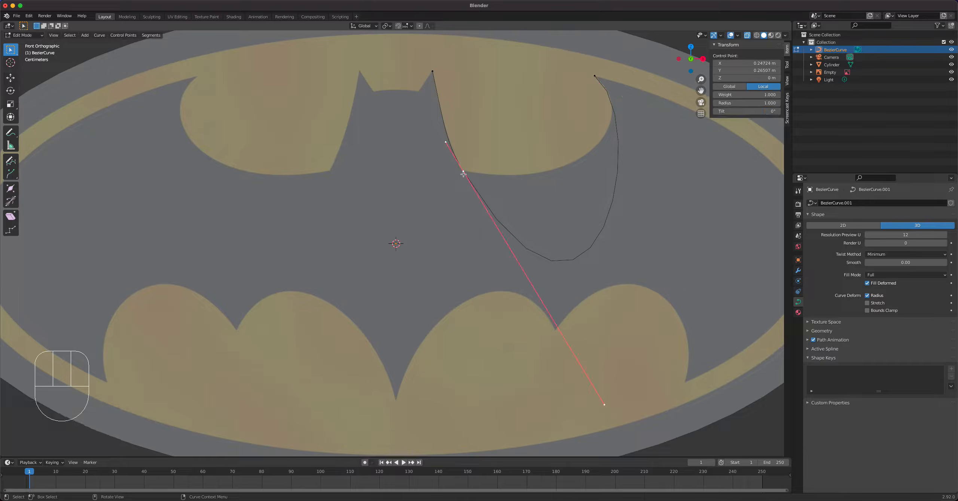
key(v)
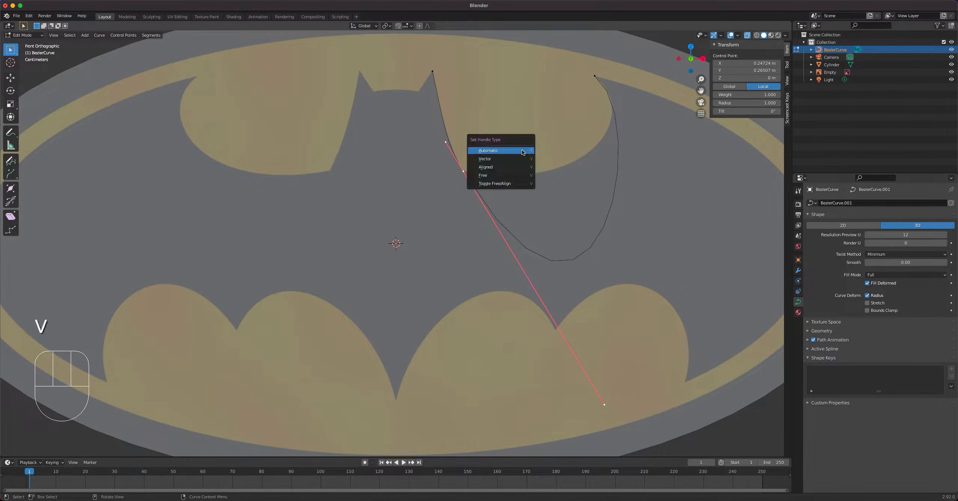
click(501, 175)
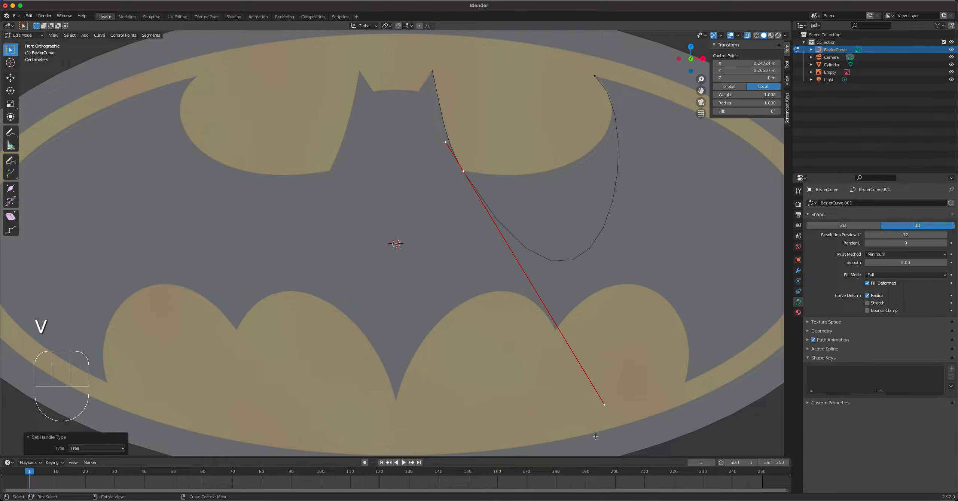
click(606, 401)
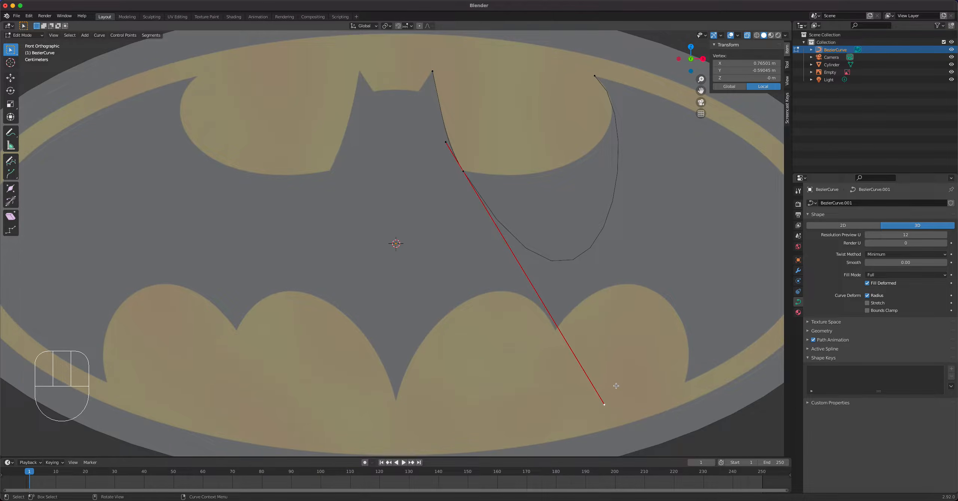
key(g)
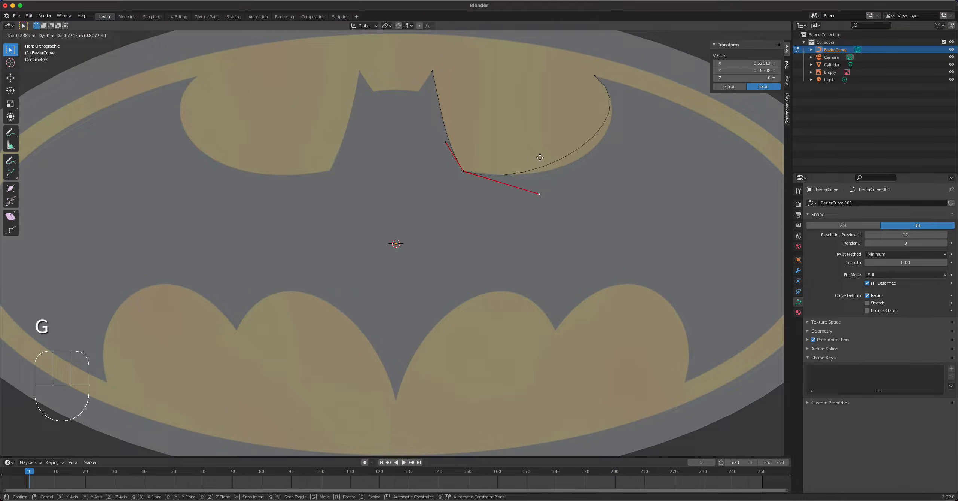
click(556, 164)
Step: Set the upper wing tip point's handles to Free and move its curve-side handle to about (0.97, 0.39) m
click(595, 77)
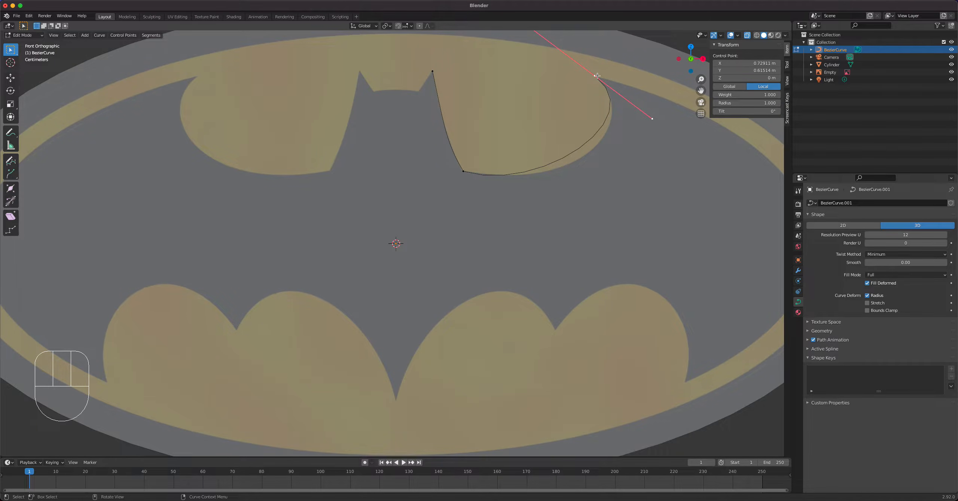
key(v)
click(583, 77)
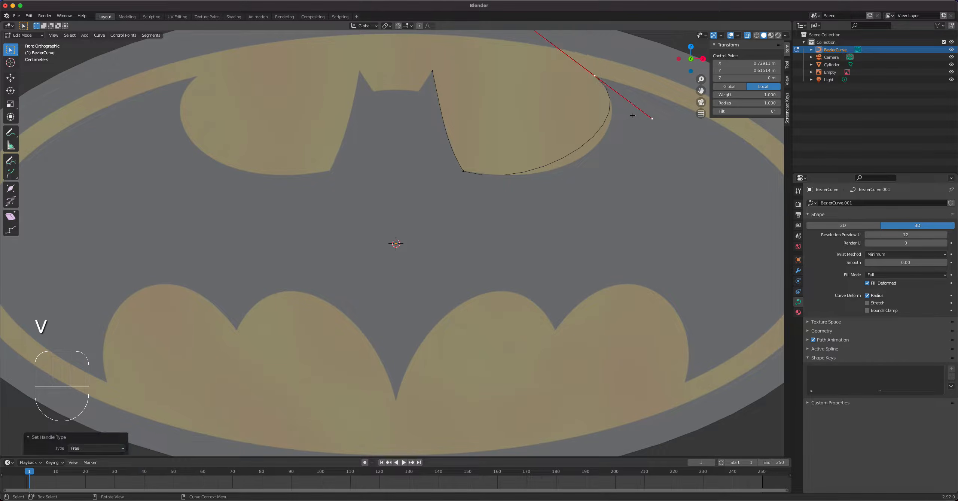
click(653, 119)
key(g)
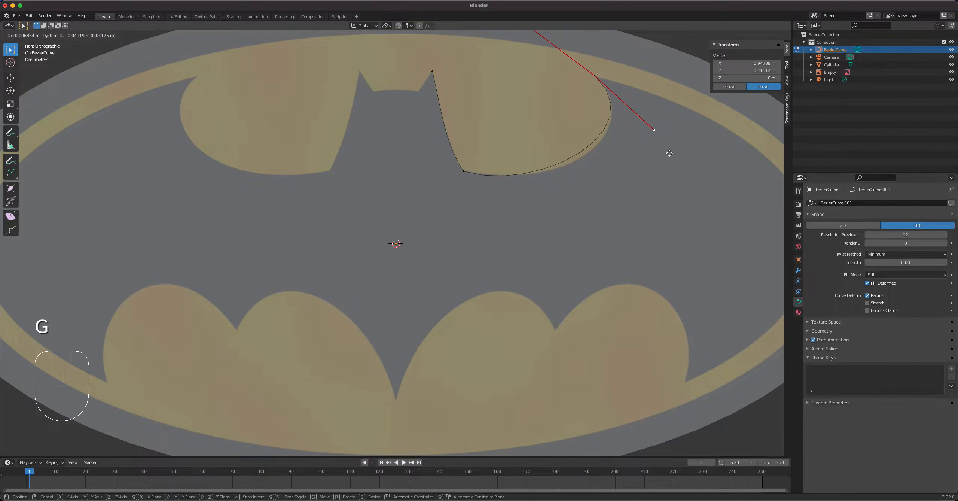
click(675, 157)
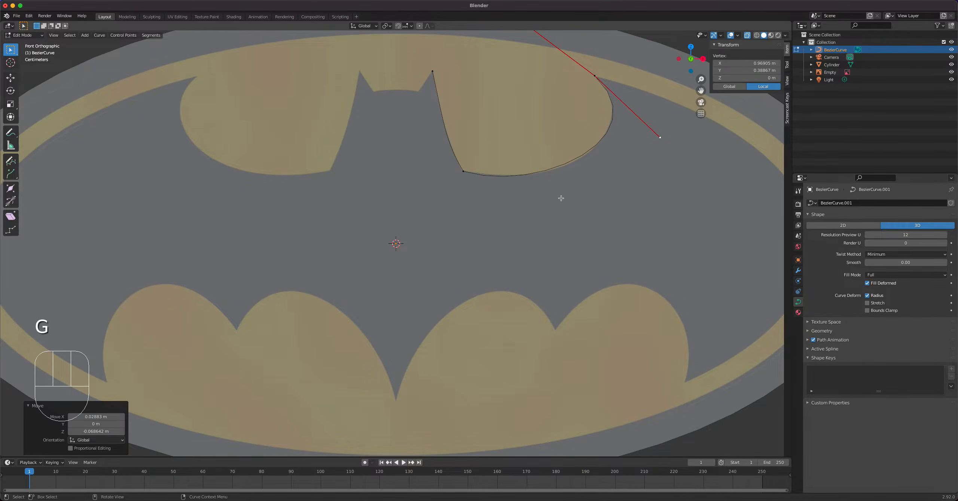
key(g)
click(659, 142)
Step: Fine-tune the upper wing curve, moving the head-edge point's handle to about (0.57, 0.18) m and the wing tip's to about (0.96, 0.39) m
click(464, 170)
click(540, 192)
key(g)
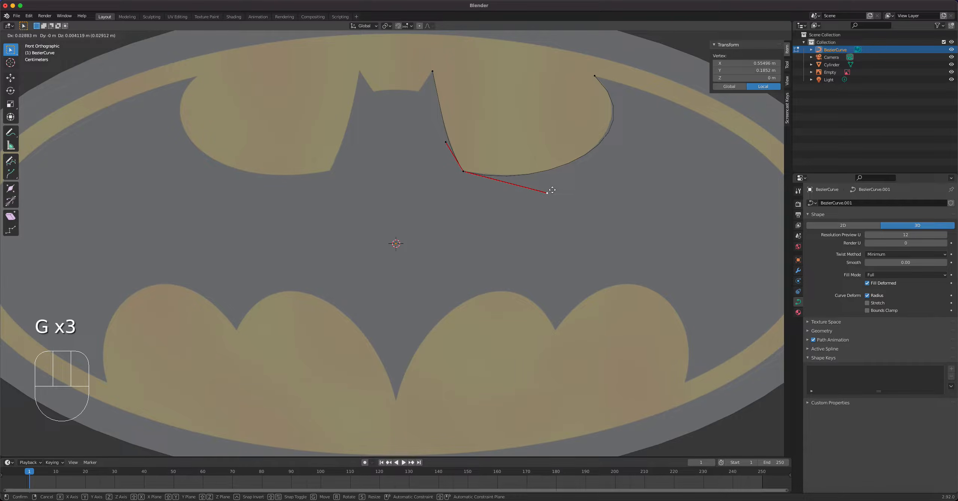
click(552, 190)
click(594, 76)
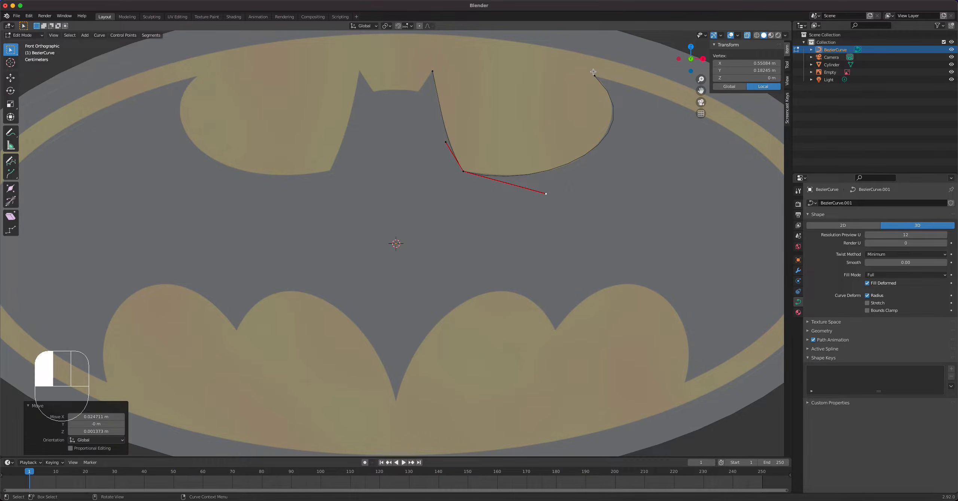
click(654, 134)
key(g)
click(652, 134)
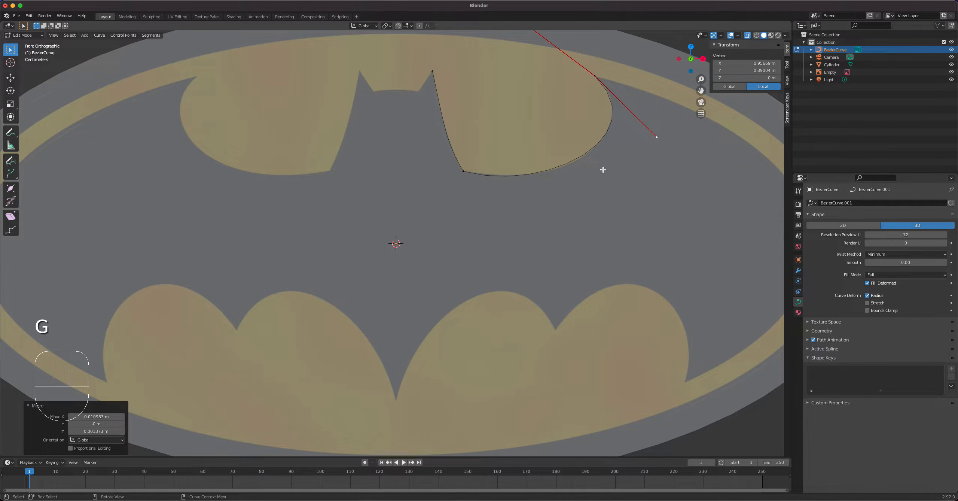
click(480, 176)
click(546, 193)
key(g)
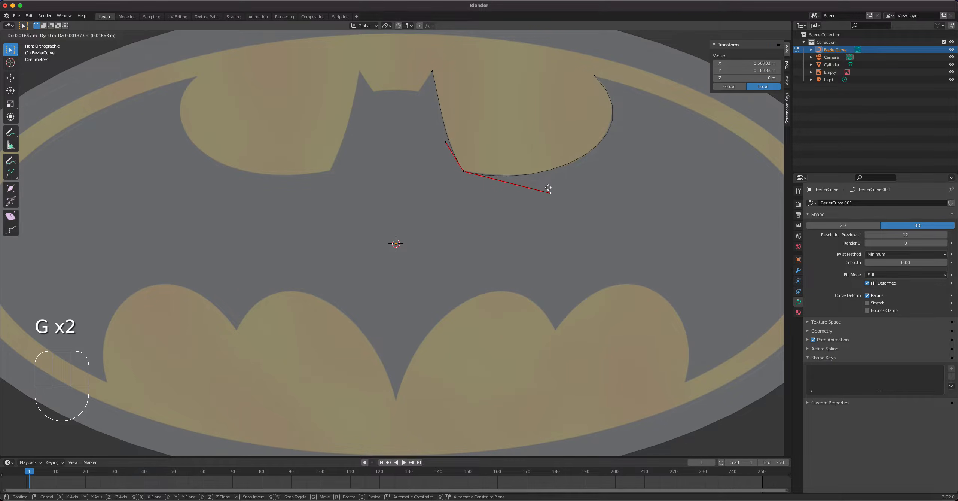
click(548, 188)
Step: Extrude a point from the upper wing tip to the right wing's lower tip at about (1.05, -0.46) m
scroll(610, 138, down, 3)
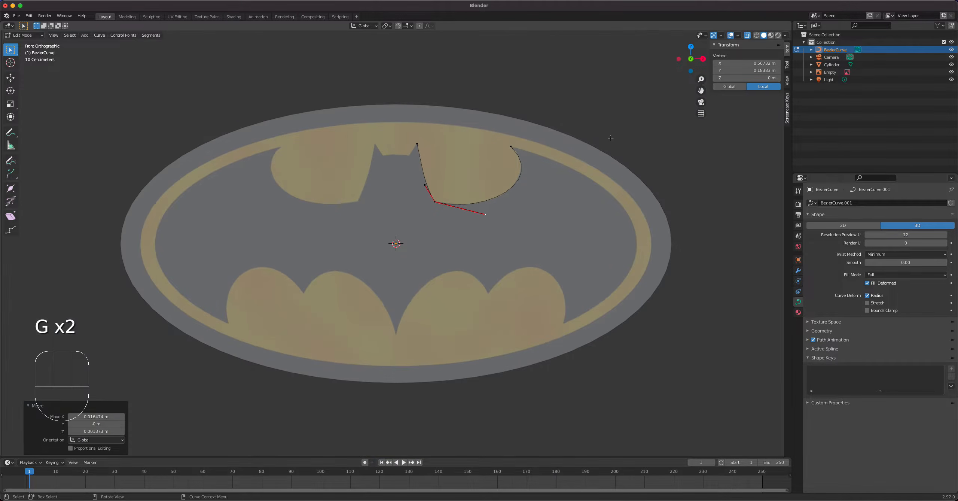
click(509, 145)
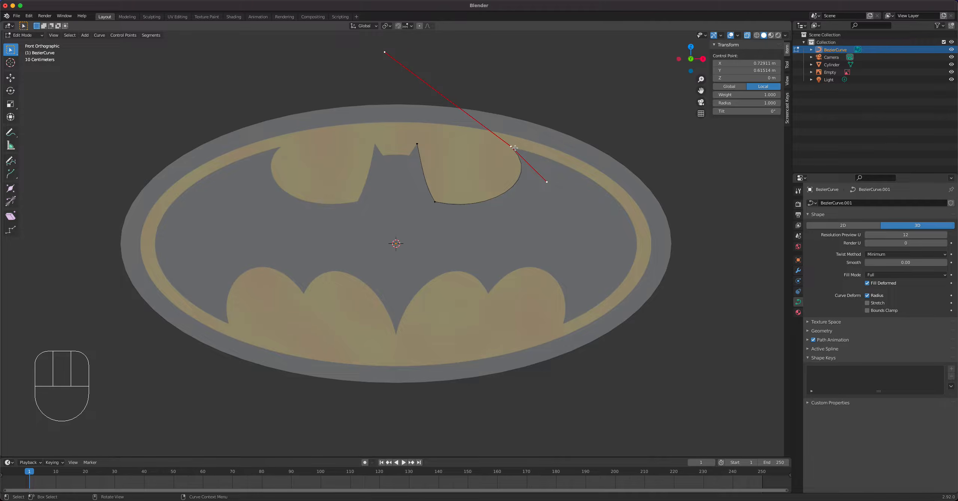
key(e)
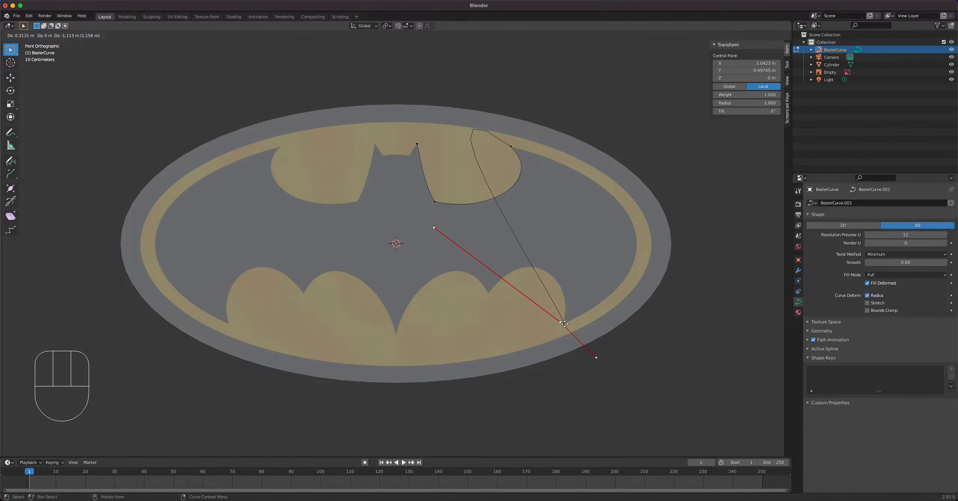
click(564, 323)
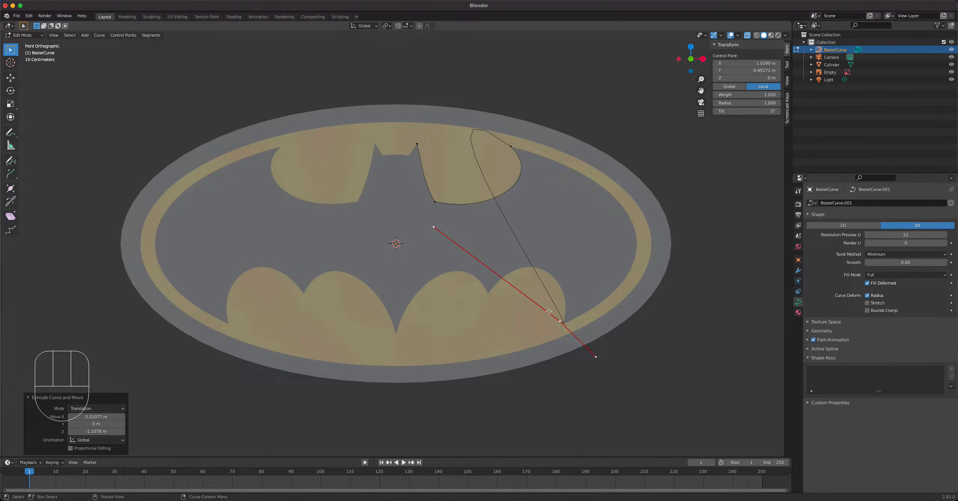
key(g)
click(561, 333)
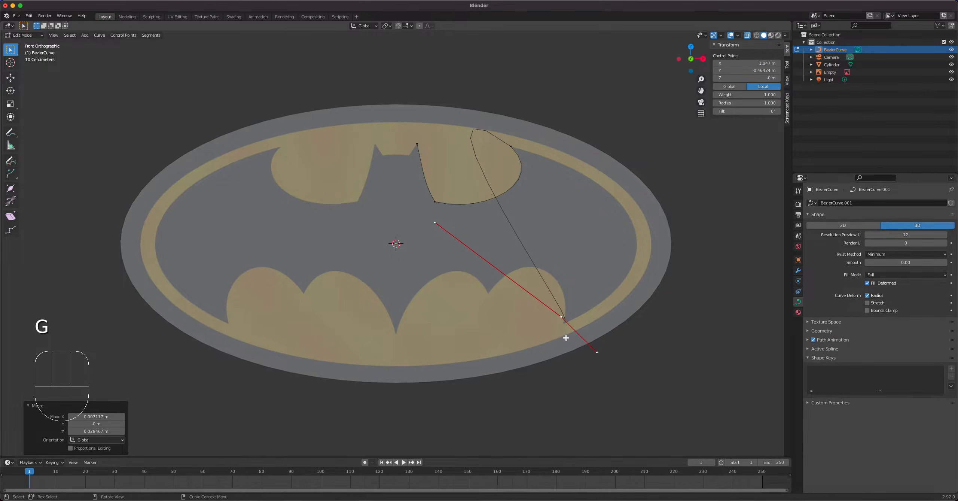
Step: Separate the lower wing tip point's two handles, pulling one inward and the other outward past the oval's right inner edge
click(431, 223)
key(g)
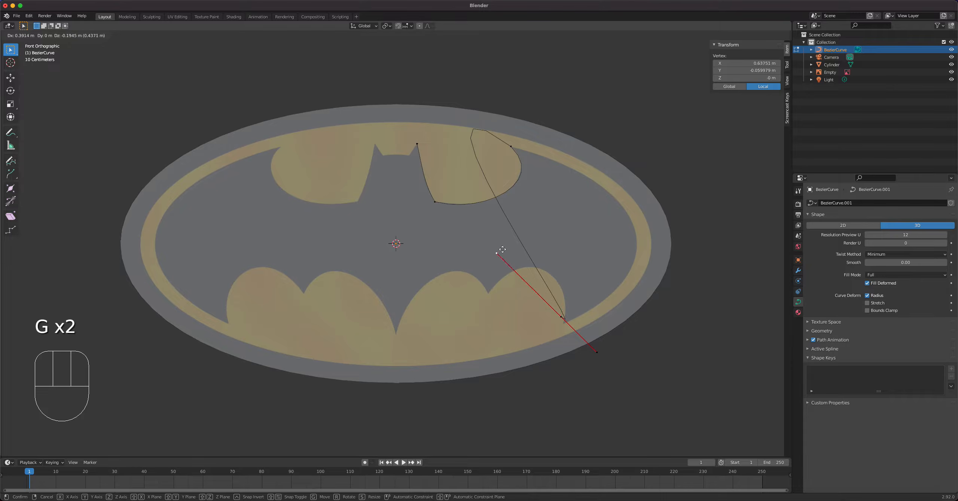
click(601, 352)
key(g)
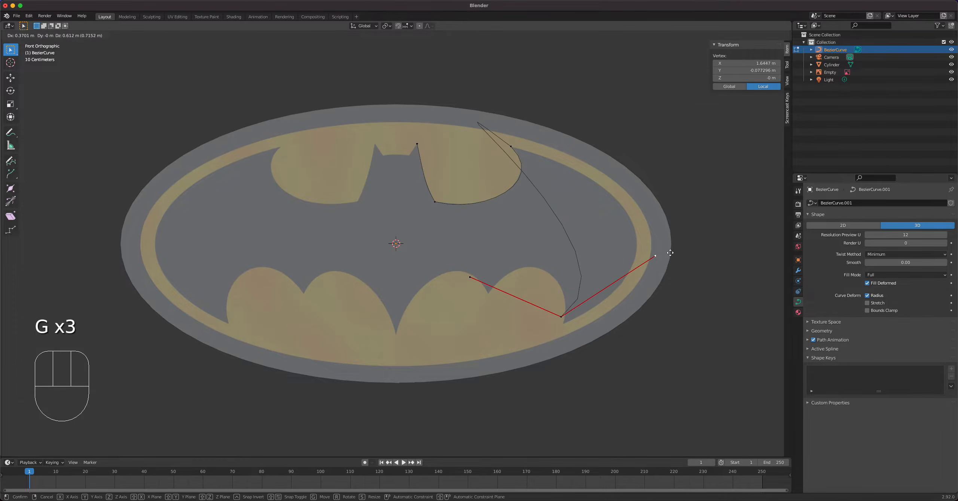
click(651, 237)
Step: Move the upper wing tip point's outer handle to about (1.78, 0.30) m so the curve follows the oval's right side
click(510, 147)
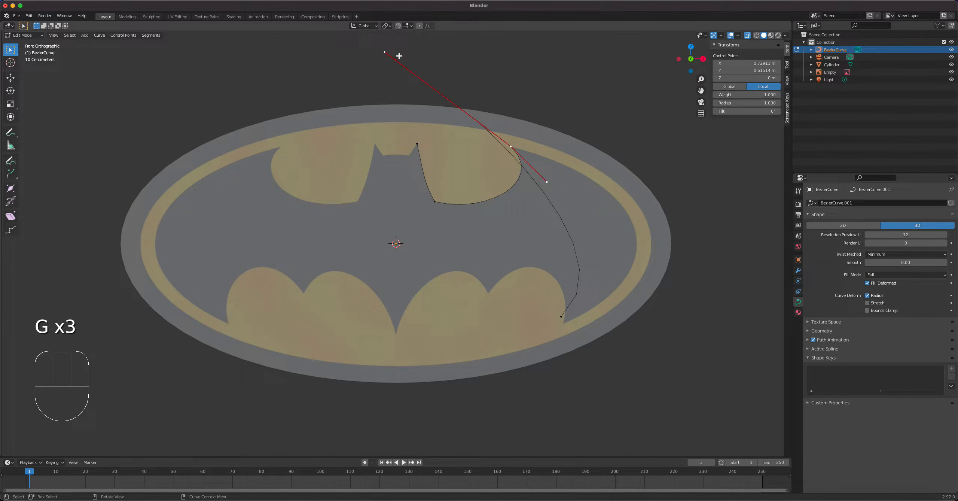
click(386, 53)
key(g)
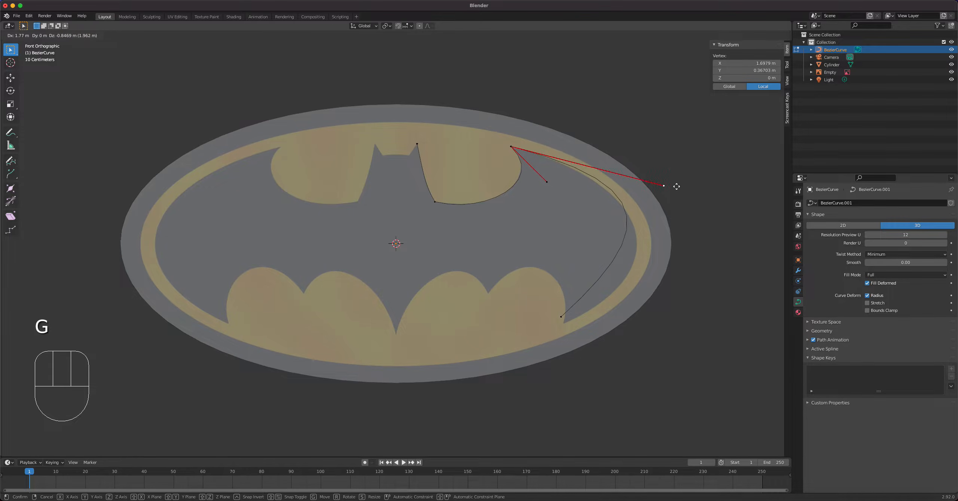
click(688, 196)
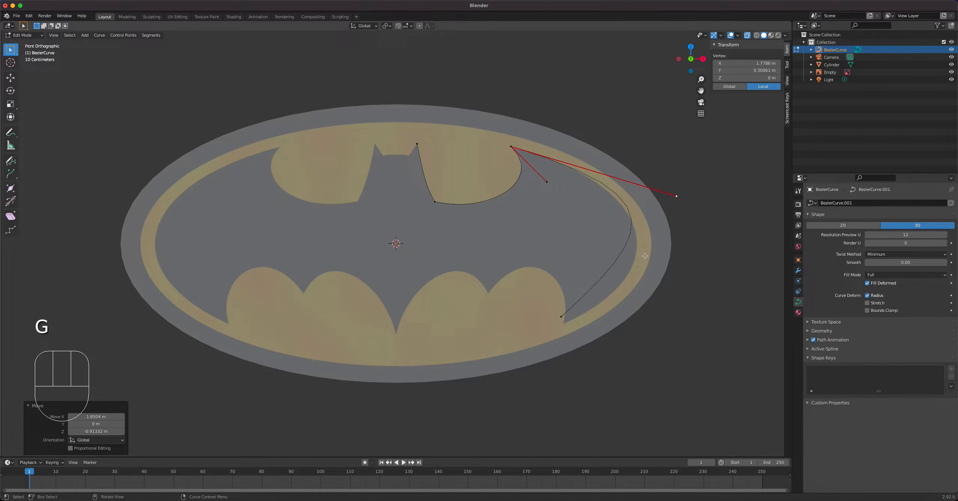
Step: Move the lower wing tip point to about (1.07, -0.51) m and its outer handle to about (1.69, -0.22) m
click(565, 321)
key(g)
click(569, 329)
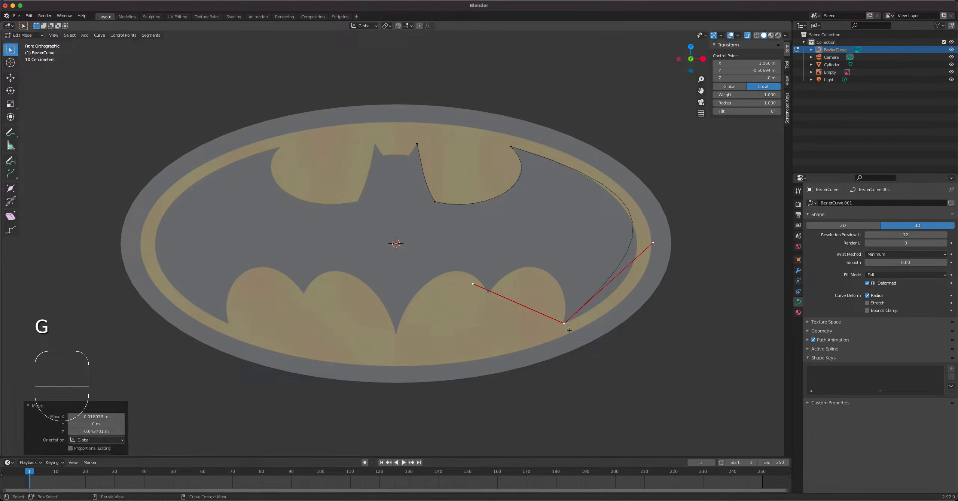
click(650, 242)
key(g)
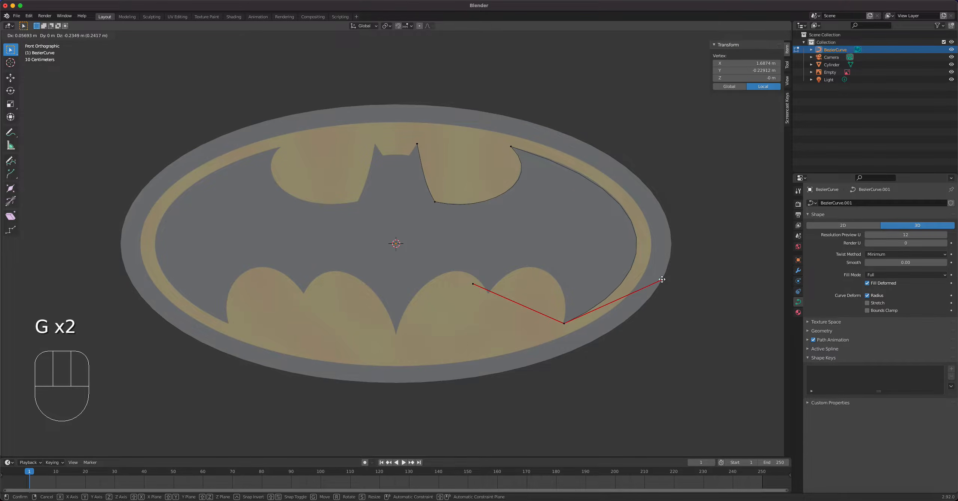
click(663, 278)
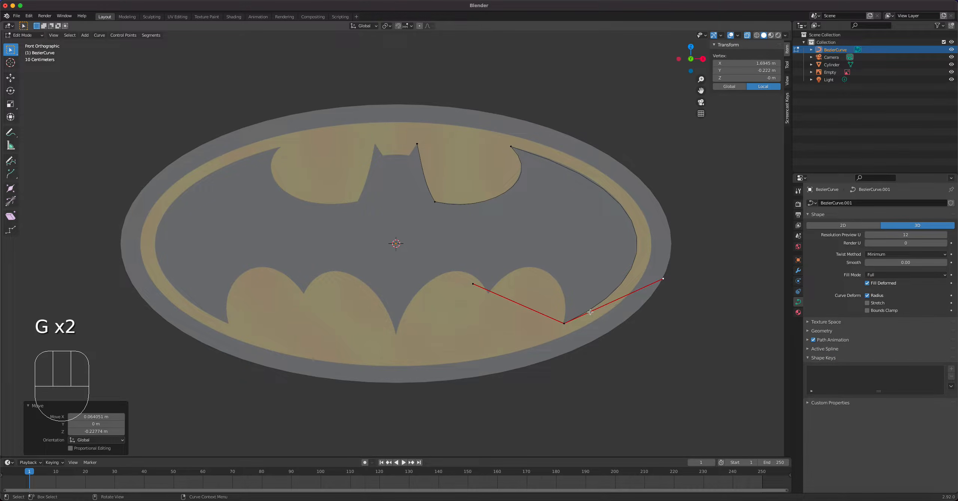
Step: Shift the upper wing tip point's outer handle to about (1.76, 0.33) m and select the lower wing tip point
click(510, 145)
mouse_move(910, 233)
mouse_down()
mouse_move(931, 242)
mouse_move(913, 241)
mouse_up()
click(676, 195)
key(g)
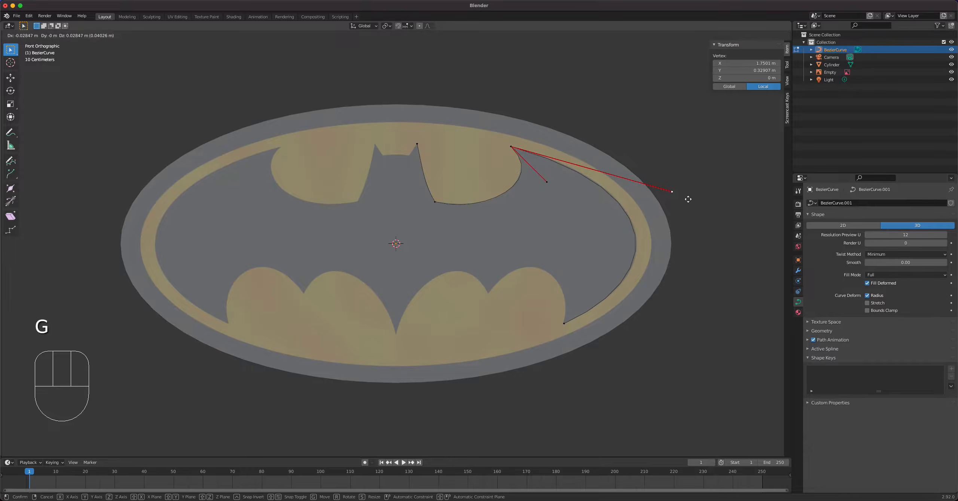
click(688, 196)
click(567, 323)
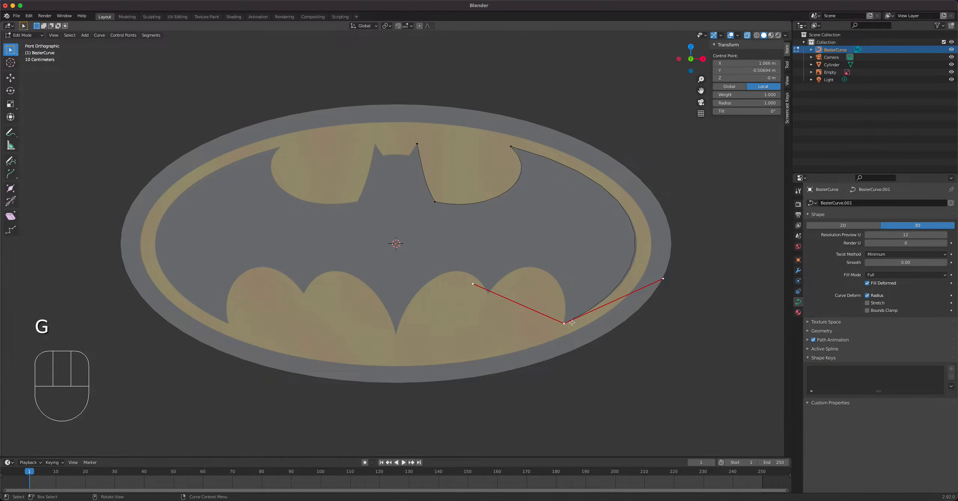
Step: Shift the lower right wing tip point's outer handle to about (1.71, -0.22) m
click(664, 277)
key(g)
click(666, 278)
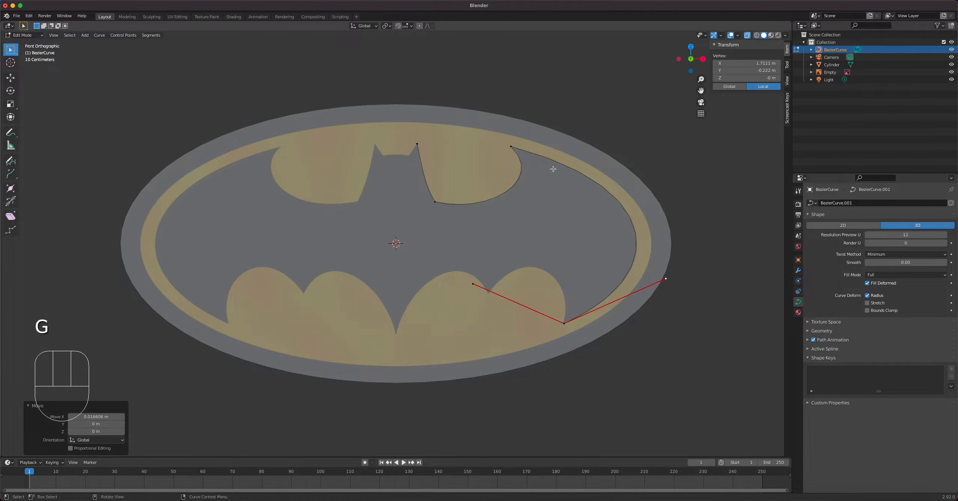
Step: Extrude the curve from the lower right wing tip to the right scallop cusp at about (0.59, -0.31) m and the bottom centre tip at about (0, -0.58) m
click(560, 323)
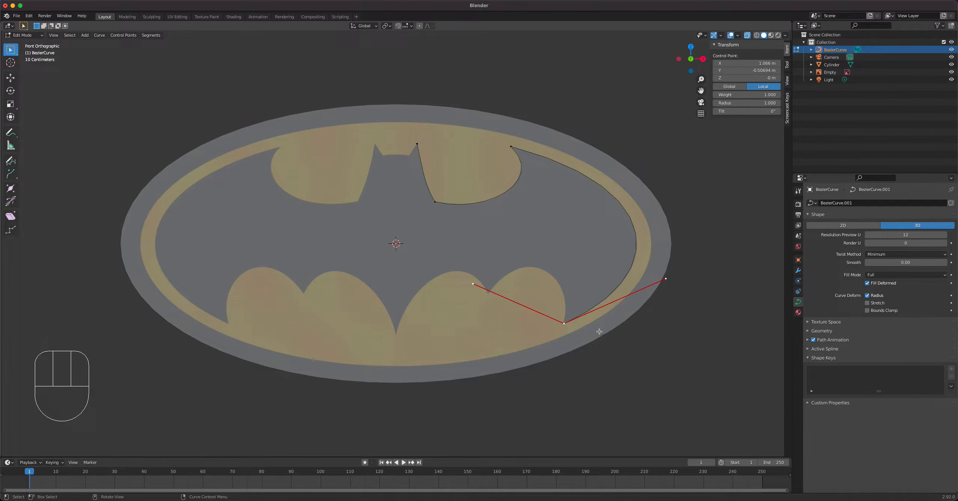
key(e)
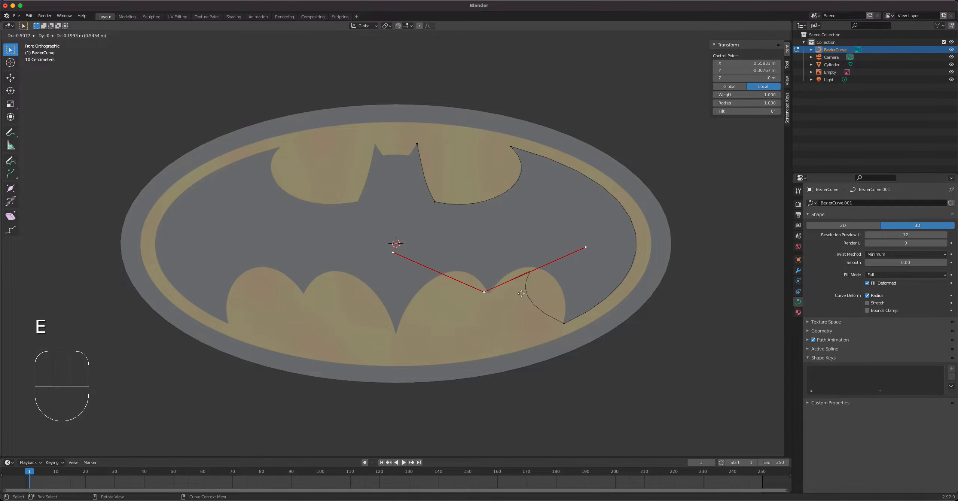
click(526, 295)
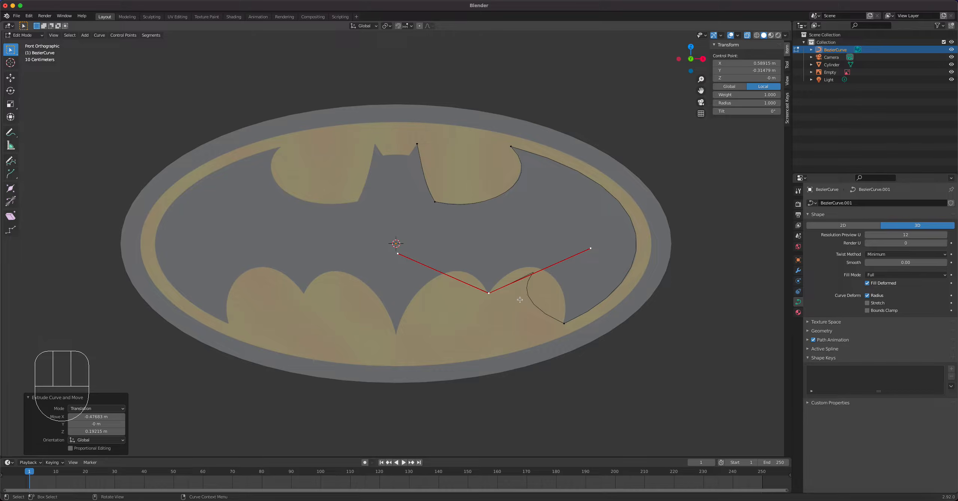
key(e)
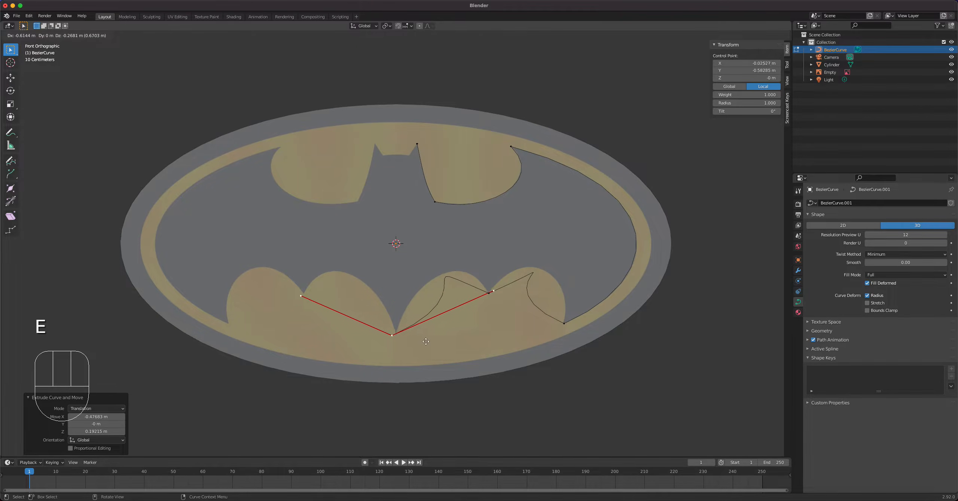
click(427, 341)
Step: Extrude the curve on to the left scallop cusp, the lower left wing tip at about (-1.06, -0.51) m and the upper left wing tip at about (-0.74, 0.62) m
key(e)
click(331, 301)
key(e)
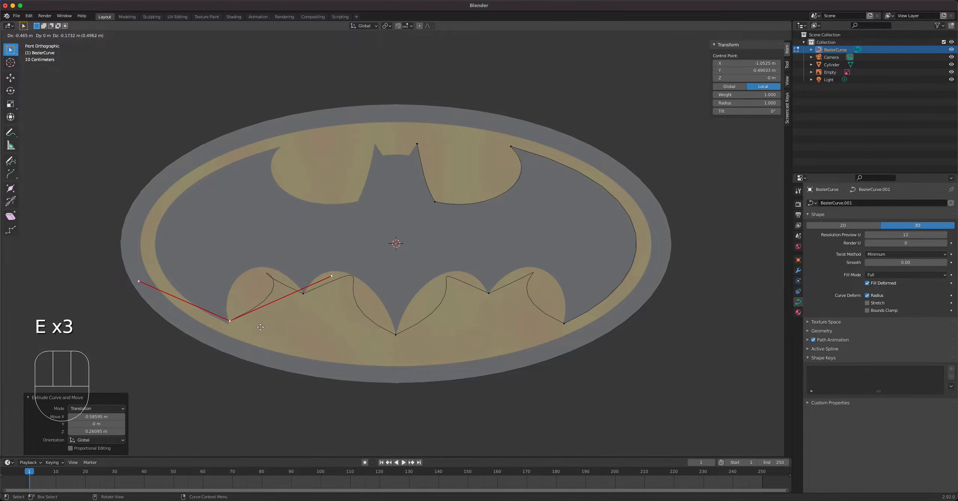
click(255, 331)
key(e)
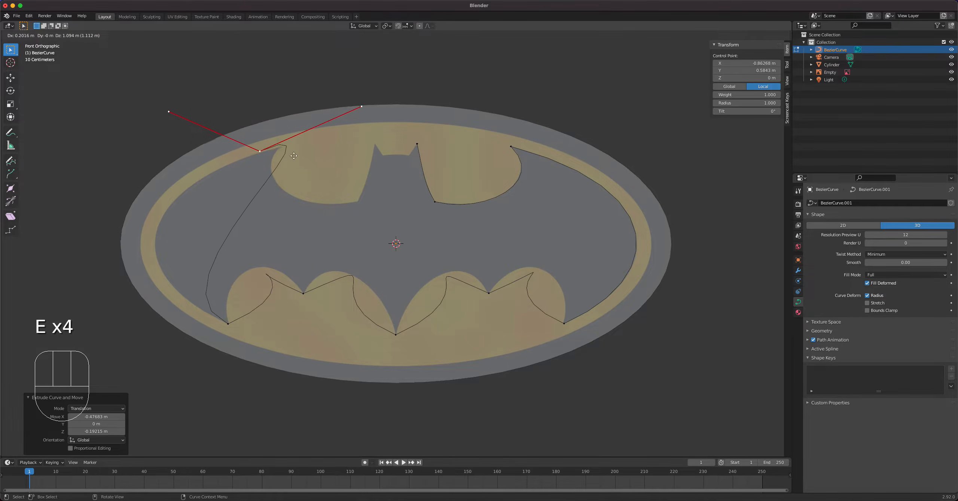
click(311, 151)
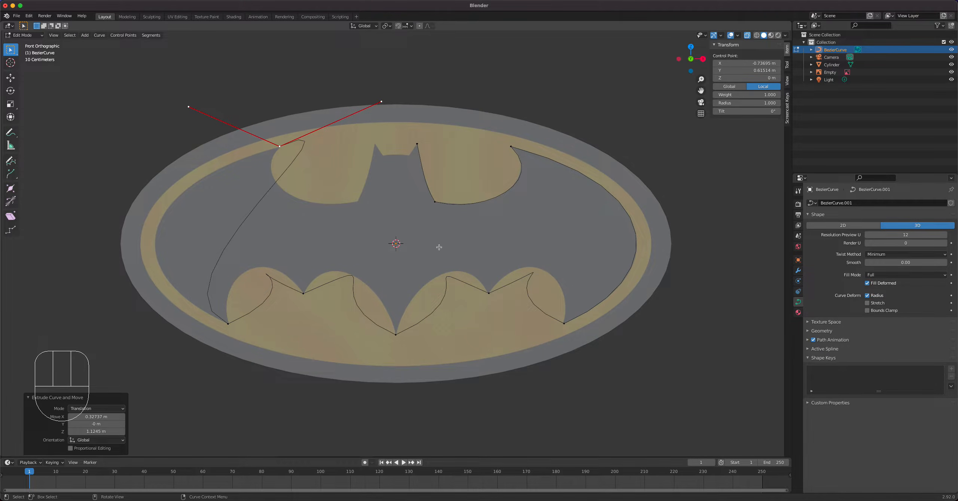
Step: Move the lower right wing tip point's inner handle to about (1.01, -0.24) m, above the point
scroll(534, 302, up, 2)
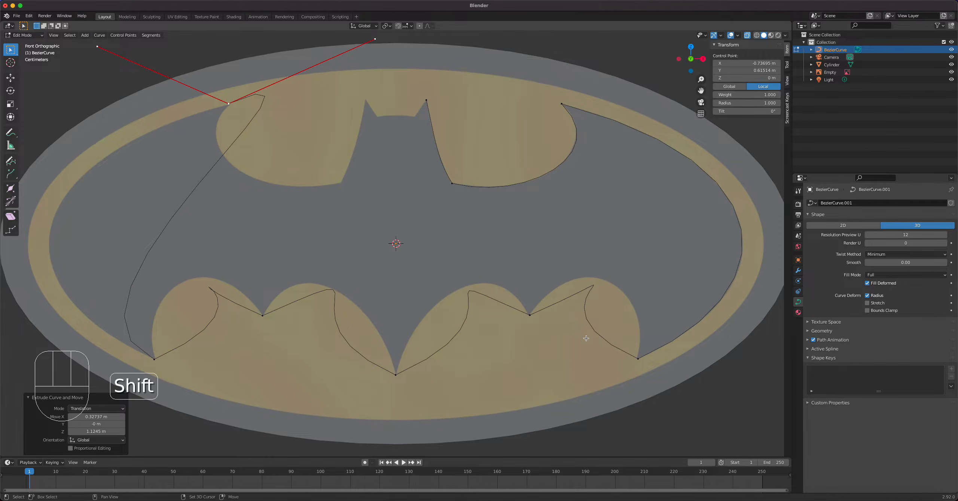
shift+middle_drag(586, 339, 503, 239)
click(556, 258)
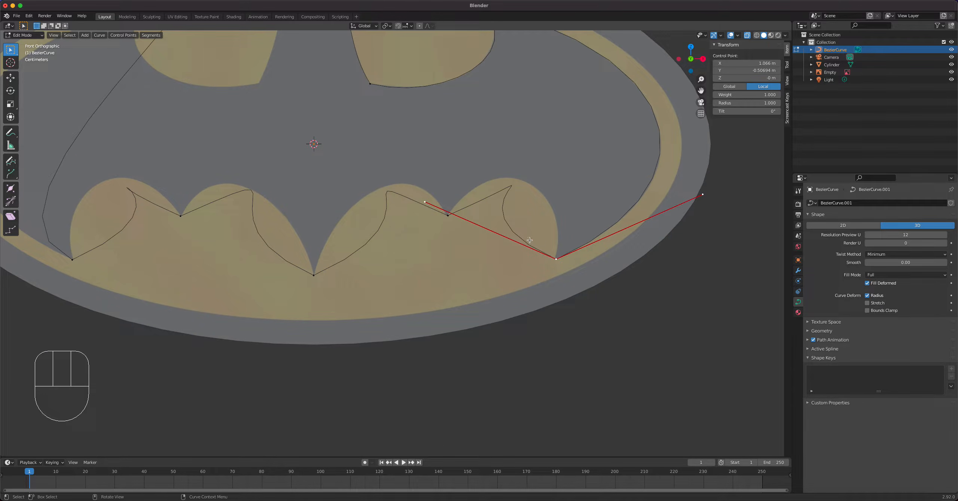
click(422, 199)
key(g)
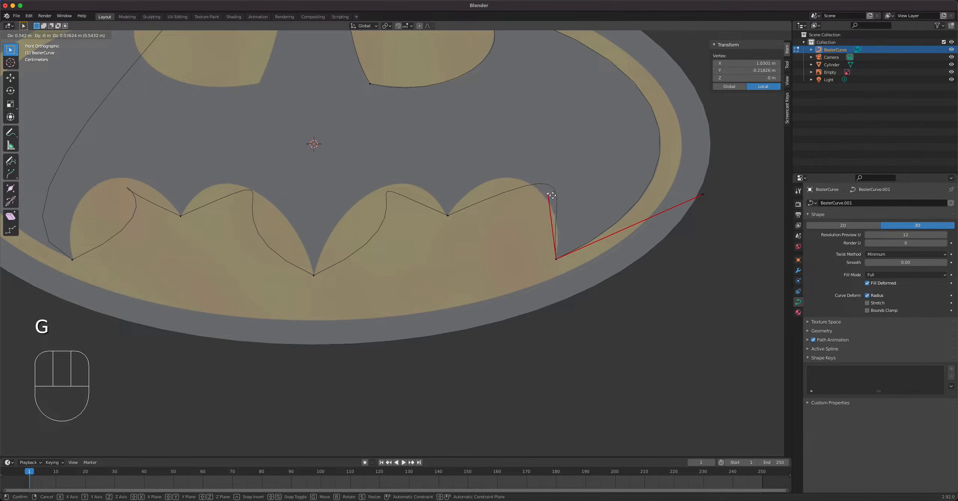
click(454, 205)
Step: Move the right scallop cusp's outer handle to about (0.88, 0.04) m and the lower right wing tip's inner handle to about (1.13, -0.25) m
click(449, 214)
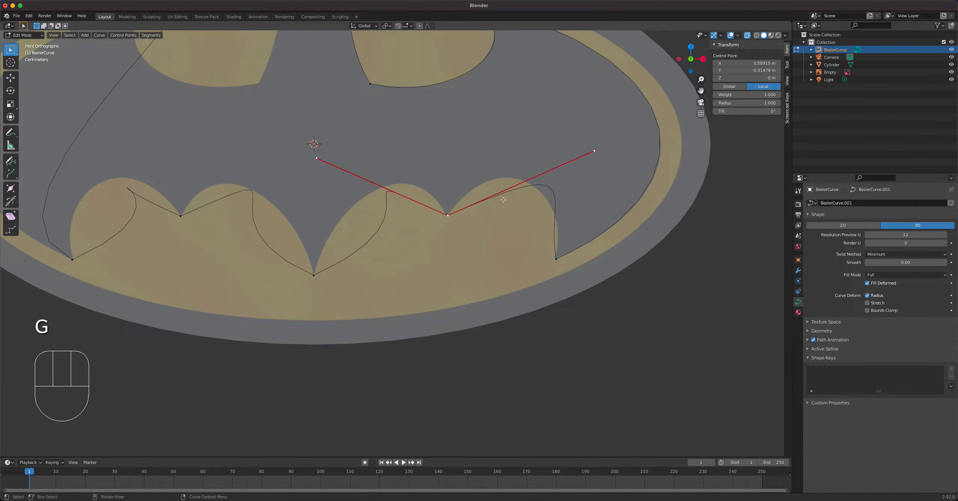
click(593, 152)
key(g)
click(543, 206)
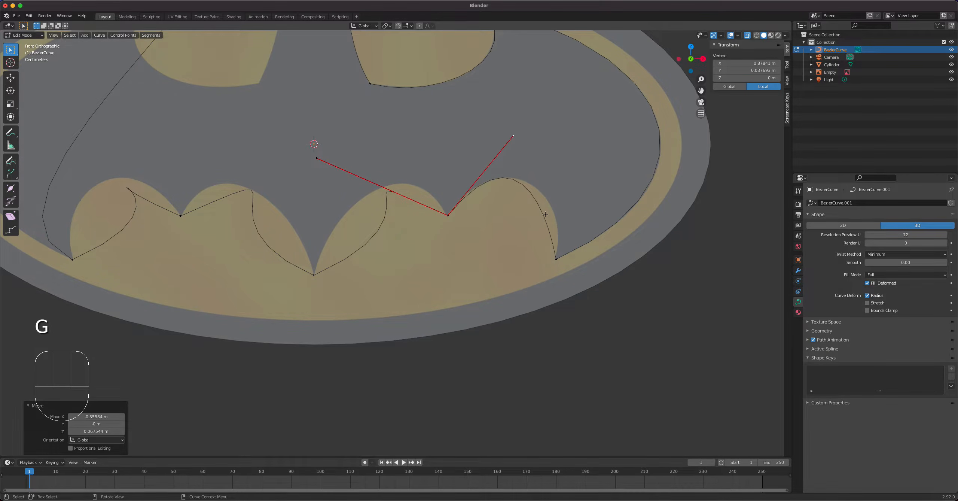
click(556, 261)
key(g)
key(g)
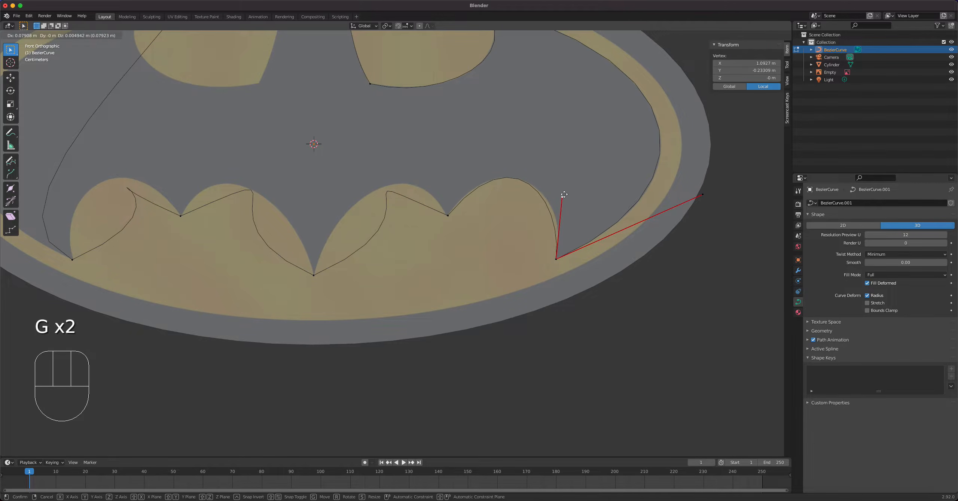
click(572, 199)
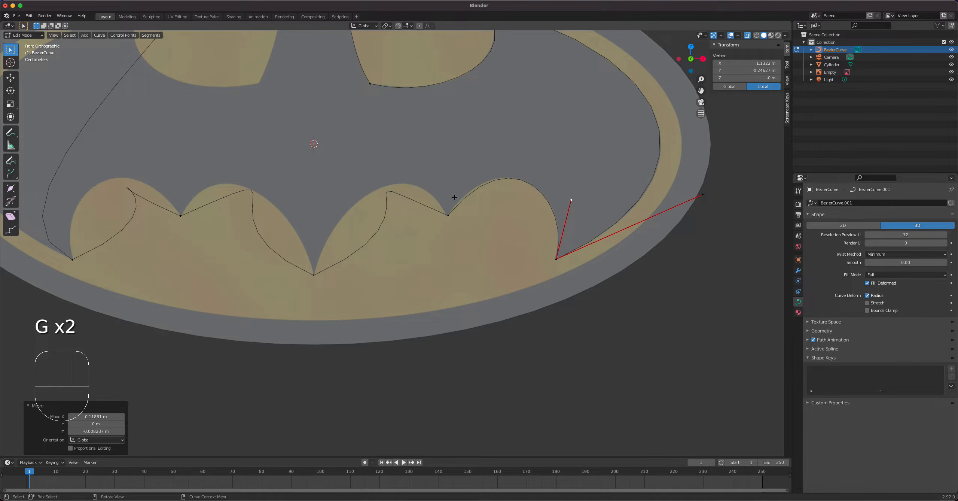
Step: Fine-tune the outer right scallop by shifting the cusp's outer handle to about (0.85, 0.04) m and nudging the wing tip's inner handle slightly
click(444, 215)
click(515, 135)
key(g)
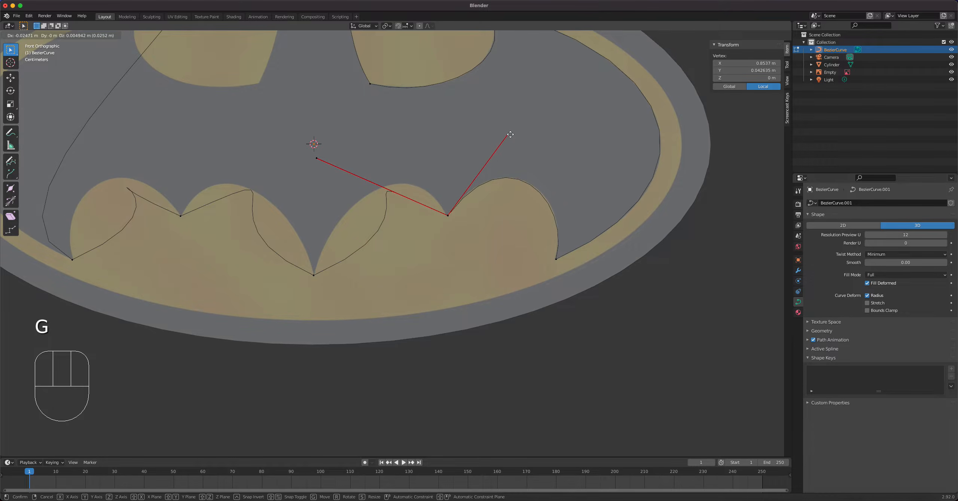
click(510, 134)
click(563, 219)
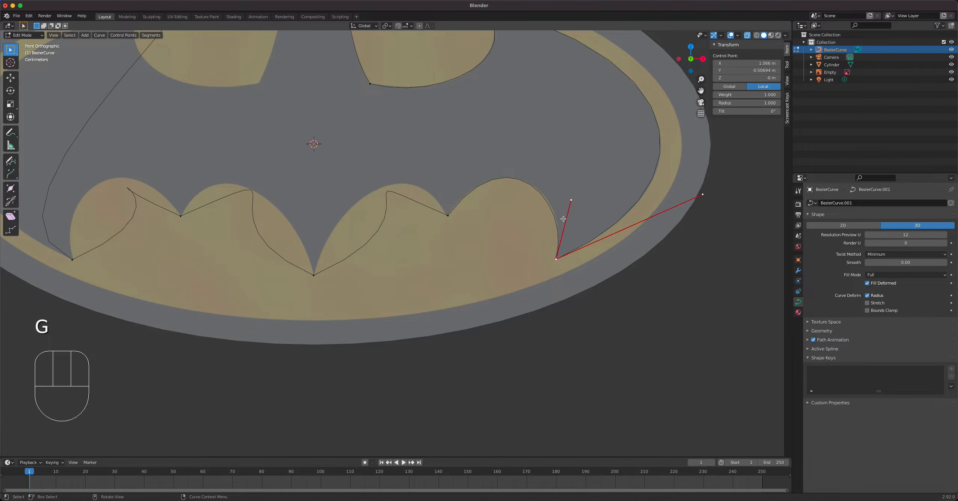
click(570, 199)
key(g)
click(571, 198)
Step: Move the right scallop cusp's inner handle to about (0.20, -0.05) m and the bottom centre tip's right handle to about (0.10, -0.27) m
click(446, 211)
click(311, 157)
key(g)
click(354, 153)
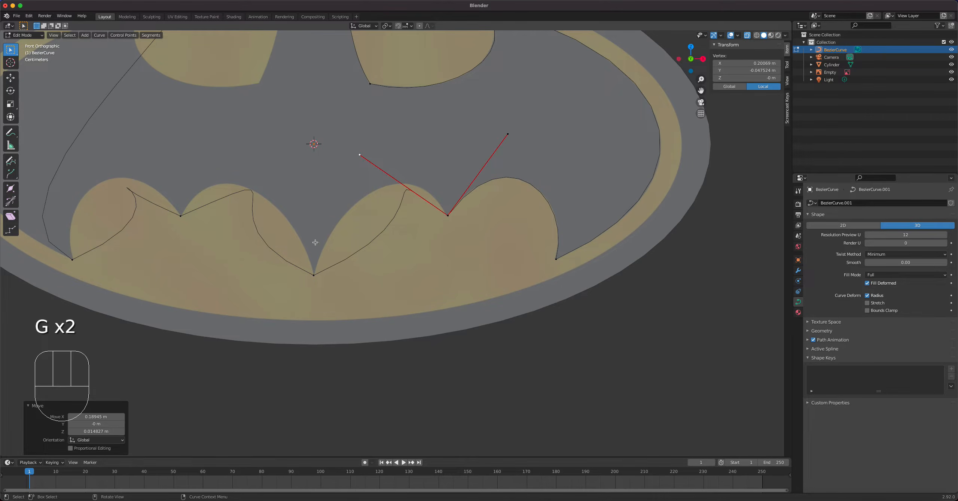
click(314, 273)
click(453, 213)
key(g)
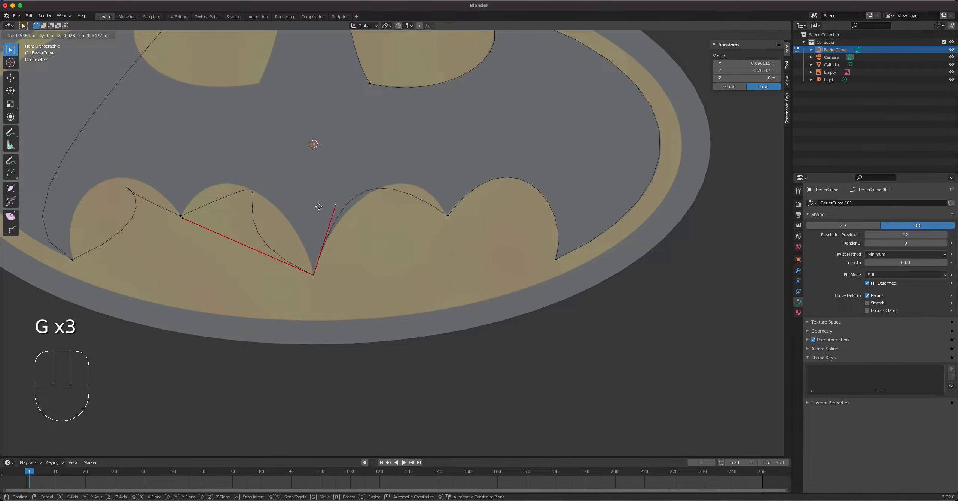
click(320, 207)
Step: Move the right scallop cusp's inner handle to about (0.38, 0.01) m and the bottom centre tip's right handle to about (0.08, -0.28) m
click(452, 216)
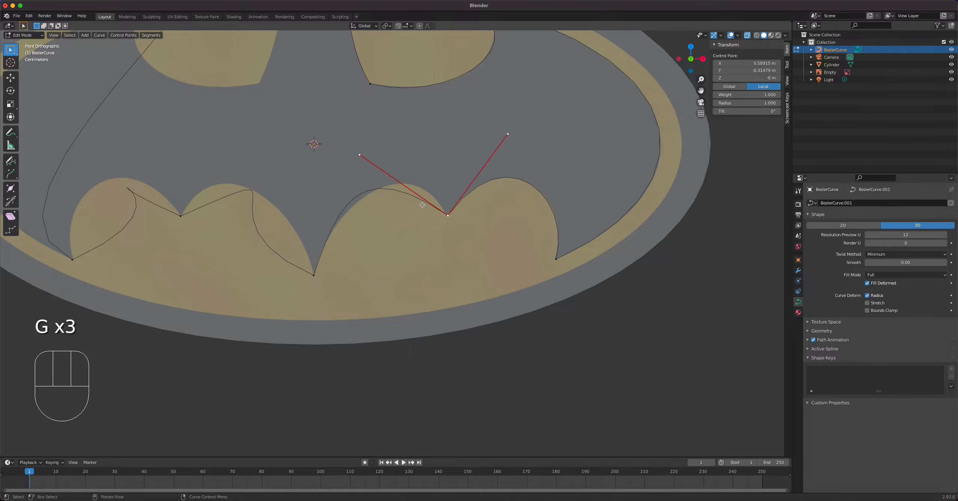
click(358, 154)
key(g)
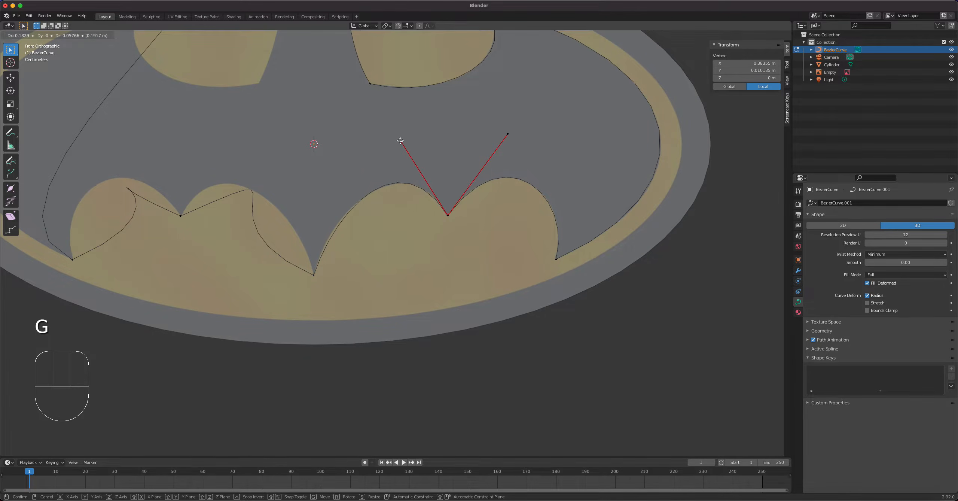
click(400, 141)
click(319, 270)
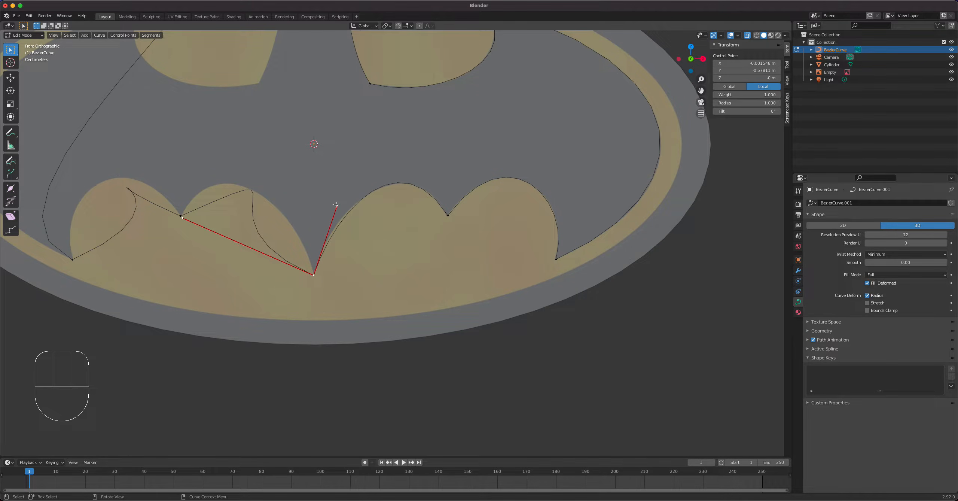
click(335, 204)
key(g)
click(330, 205)
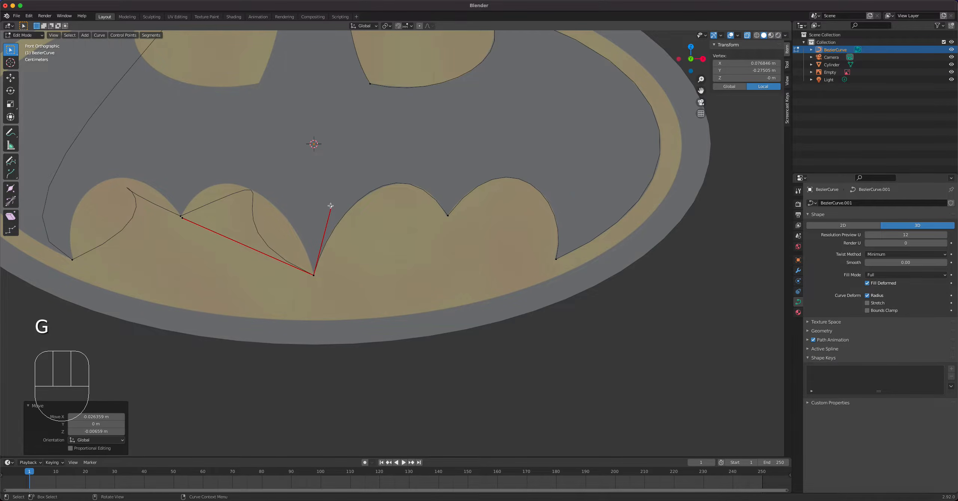
Step: Nudge the right scallop cusp's inner handle slightly outward to fit the inner right scallop
click(445, 215)
click(401, 141)
key(g)
click(405, 141)
Step: Move the bottom centre tip's left handle to about (-0.16, -0.23) m, just above the tip's left side
shift+middle_drag(381, 256, 562, 229)
click(494, 247)
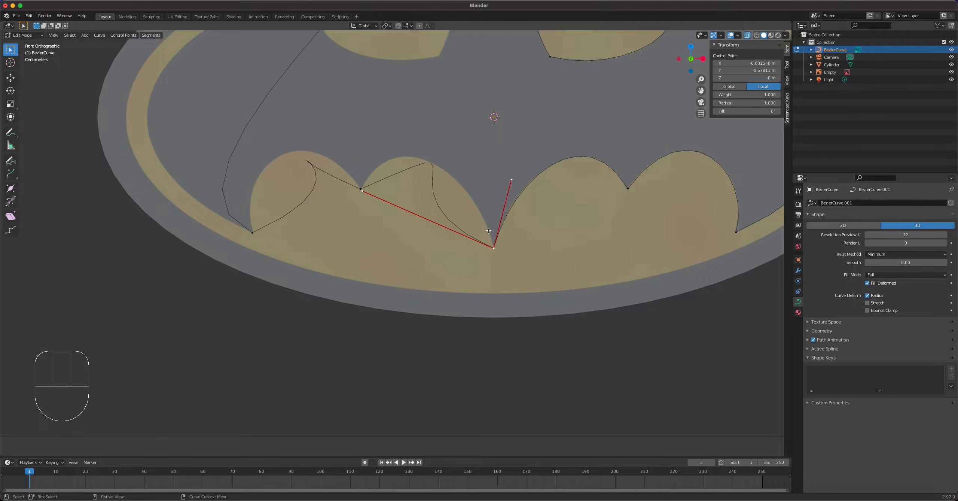
click(362, 190)
key(g)
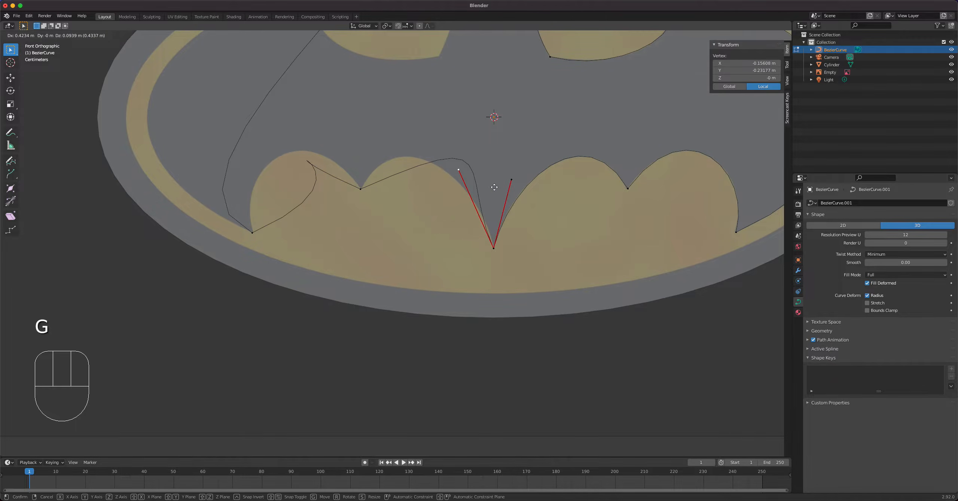
click(495, 187)
Step: Move the left scallop cusp's inner handle to about (-0.41, 0.01) m and the bottom centre tip's left handle to about (-0.09, -0.23) m
click(504, 124)
key(g)
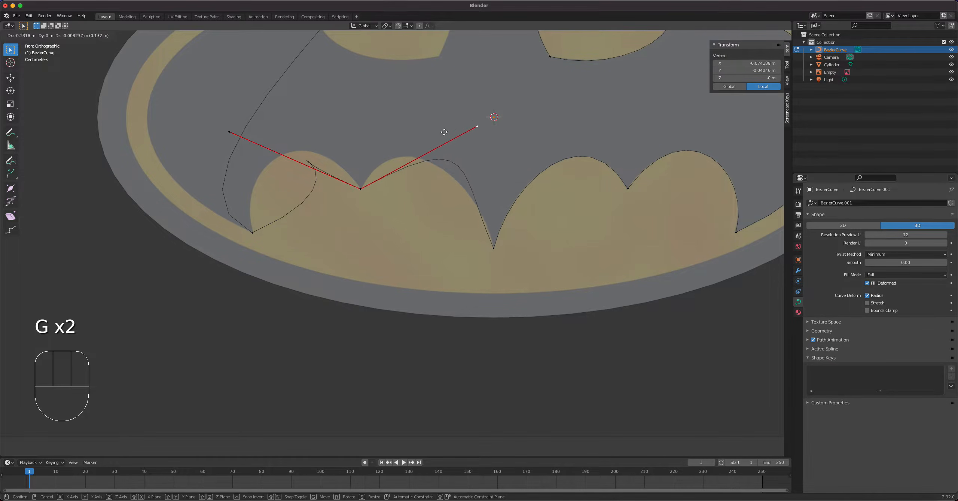
click(392, 120)
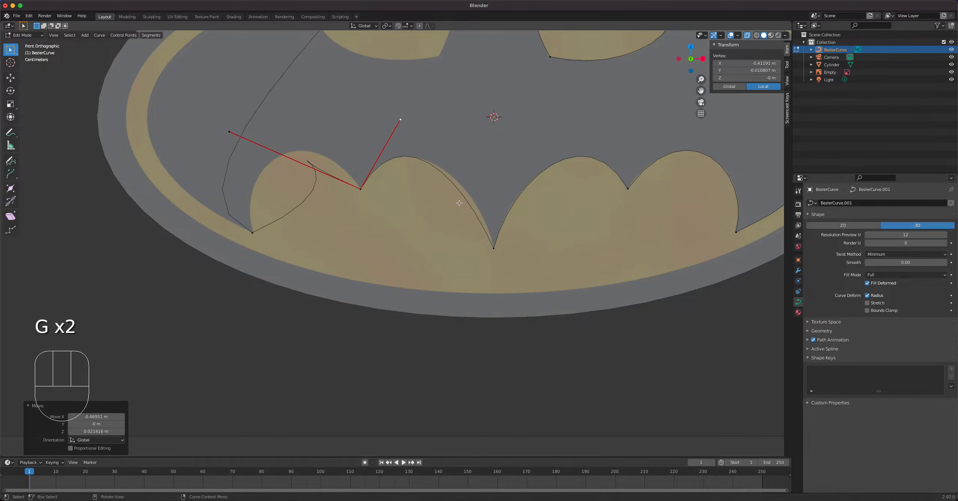
click(495, 249)
click(458, 165)
key(g)
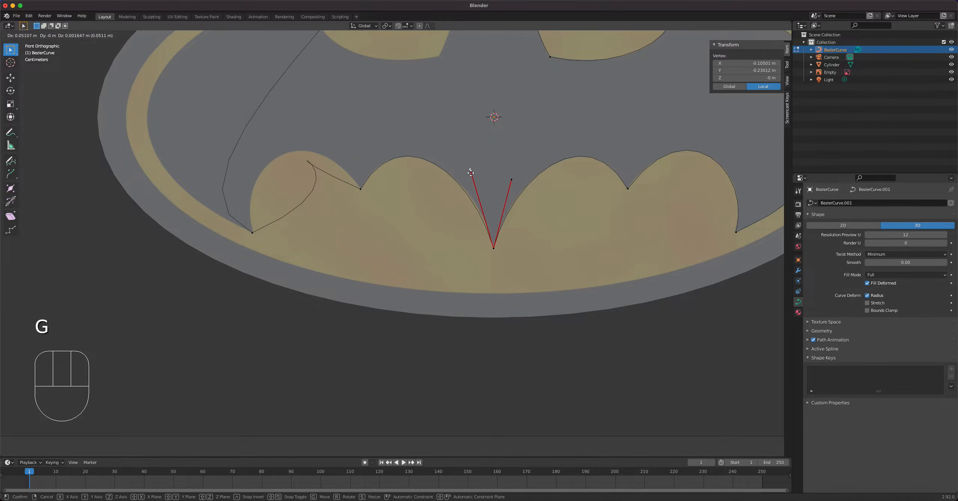
click(474, 173)
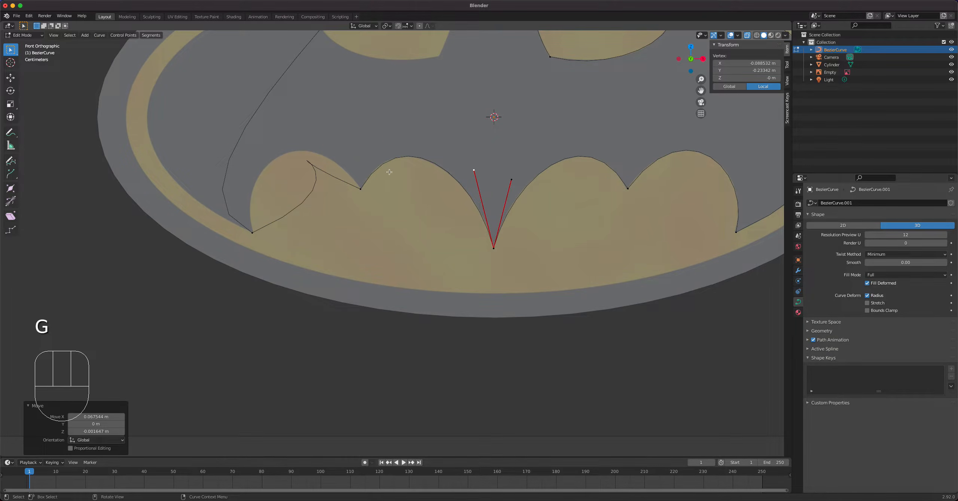
Step: Move the left scallop cusp's outer handle to about (-0.88, 0.02) m and the lower left wing tip's inner handle to about (-1.12, -0.21) m
click(361, 189)
click(229, 132)
key(g)
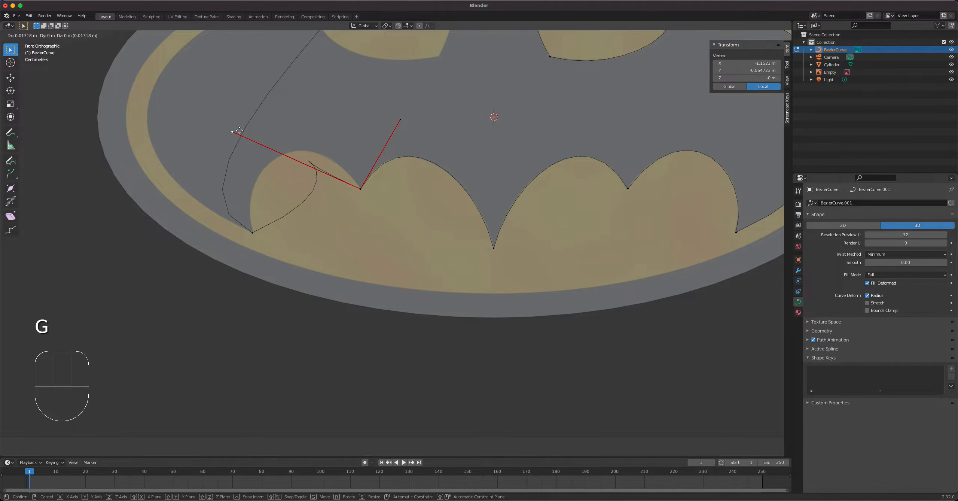
click(293, 112)
click(251, 232)
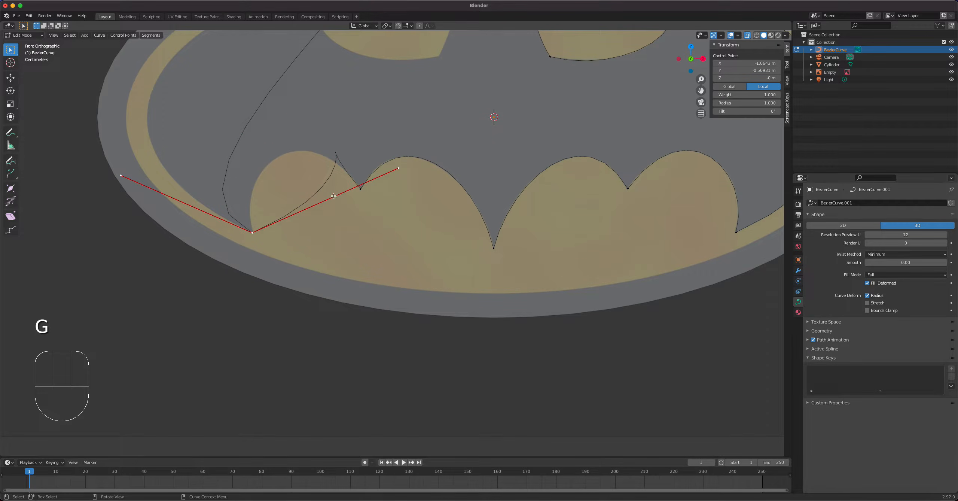
click(397, 168)
key(g)
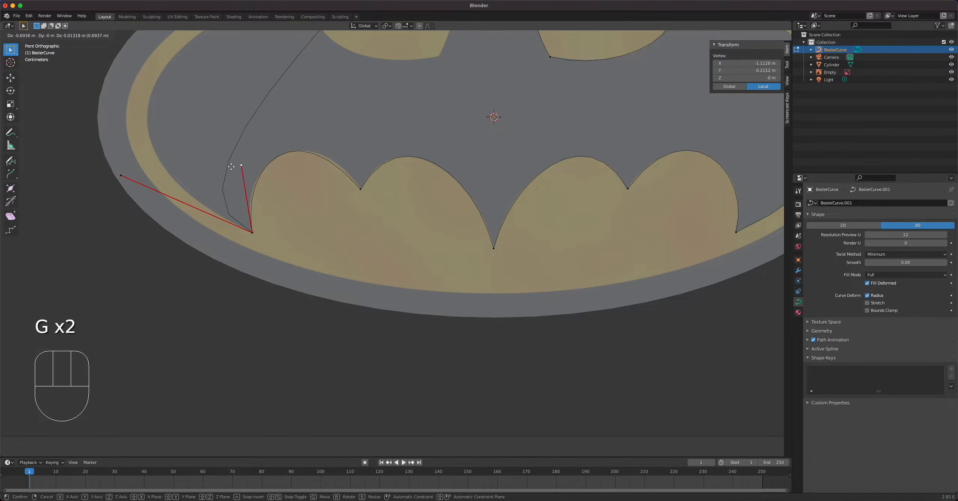
click(233, 167)
Step: Shift the left scallop cusp's outer handle to about (-0.84, 0.03) m to match the outer left scallop
click(360, 188)
click(295, 111)
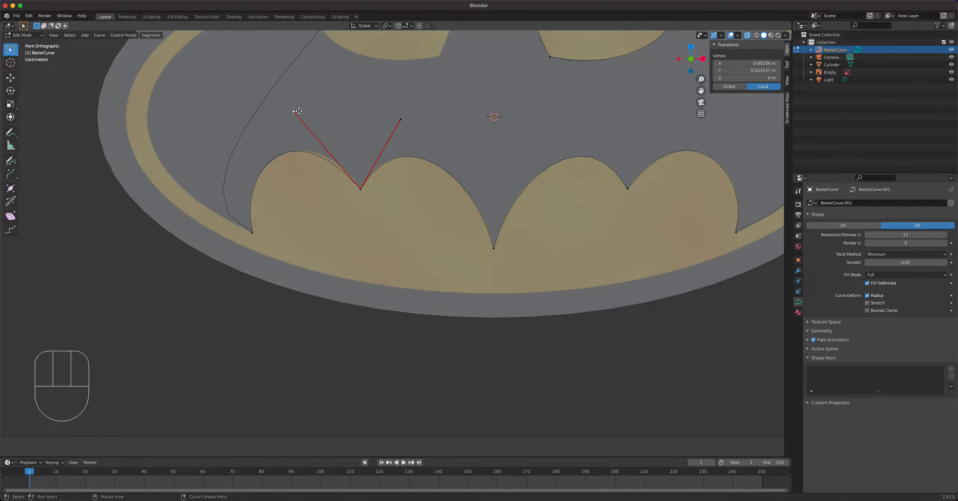
key(g)
click(309, 109)
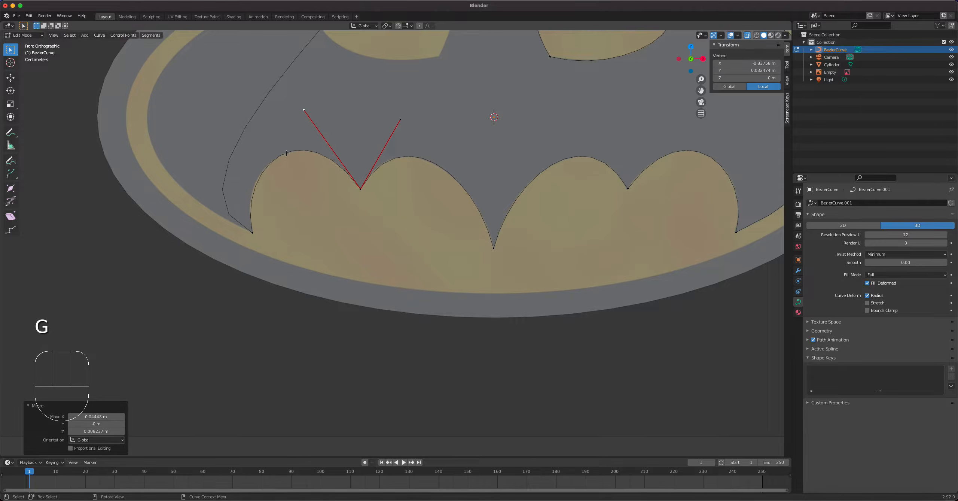
Step: Nudge the lower left wing tip's inner handle to about (-1.13, -0.21) m
click(251, 229)
click(240, 166)
key(g)
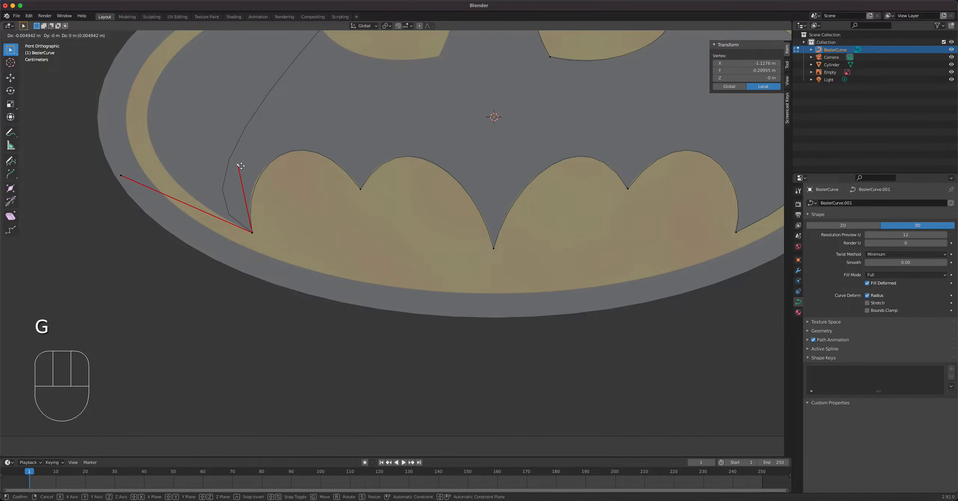
click(240, 166)
Step: Move the upper left wing tip's inward-pointing handle out past the left wing's edge so the curve bows along the outer wing
scroll(301, 225, down, 5)
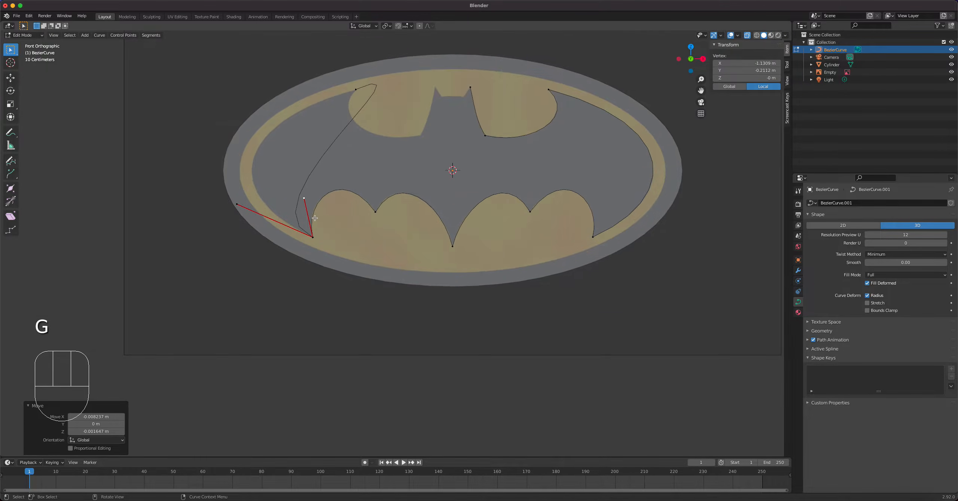
click(365, 117)
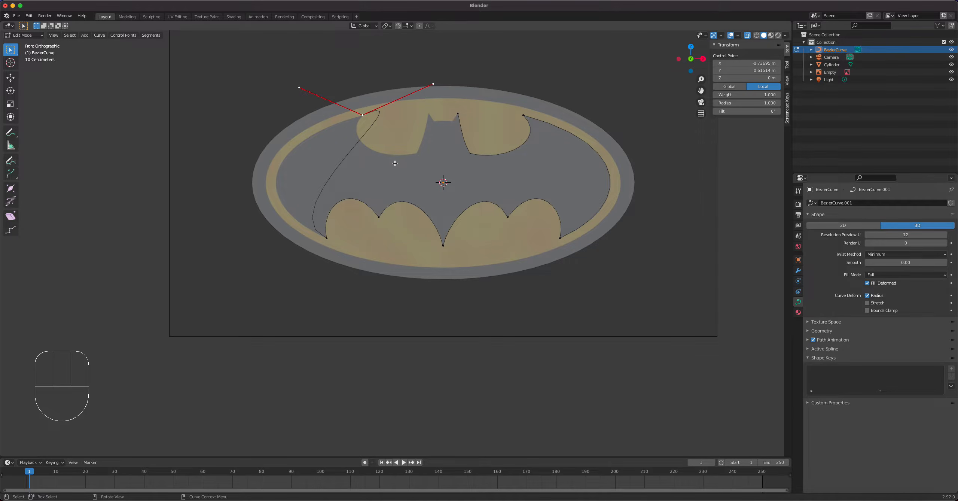
click(433, 84)
key(g)
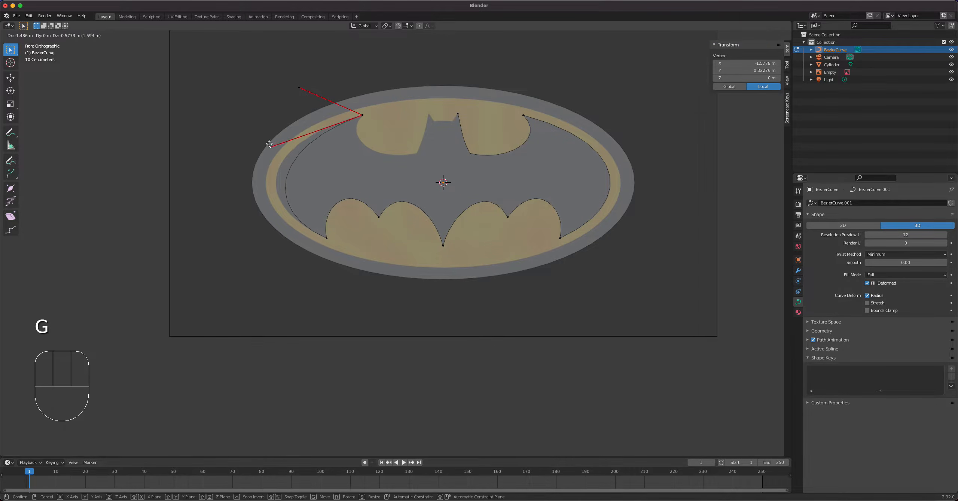
click(266, 148)
Step: Move the lower left wing tip's outer handle to about (-1.76, -0.23) m to match the outer wing edge
click(324, 237)
scroll(325, 237, up, 4)
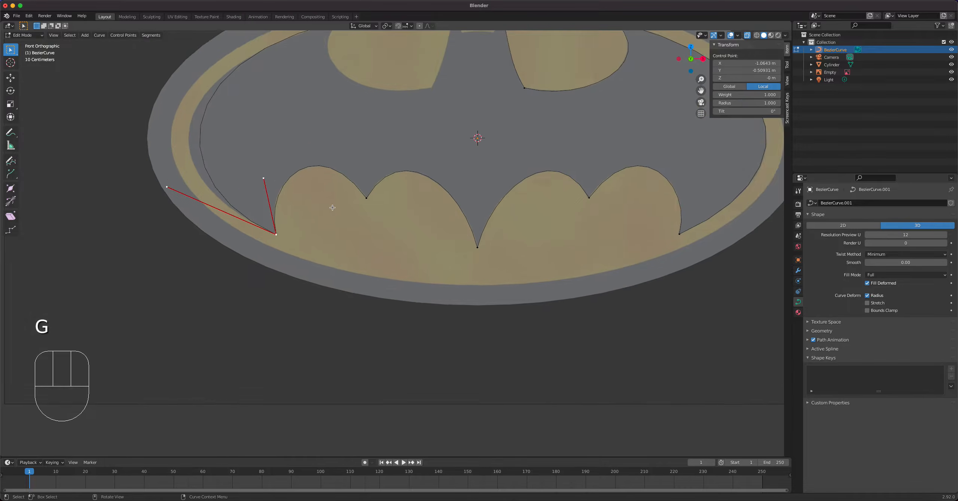
shift+middle_drag(153, 170, 289, 290)
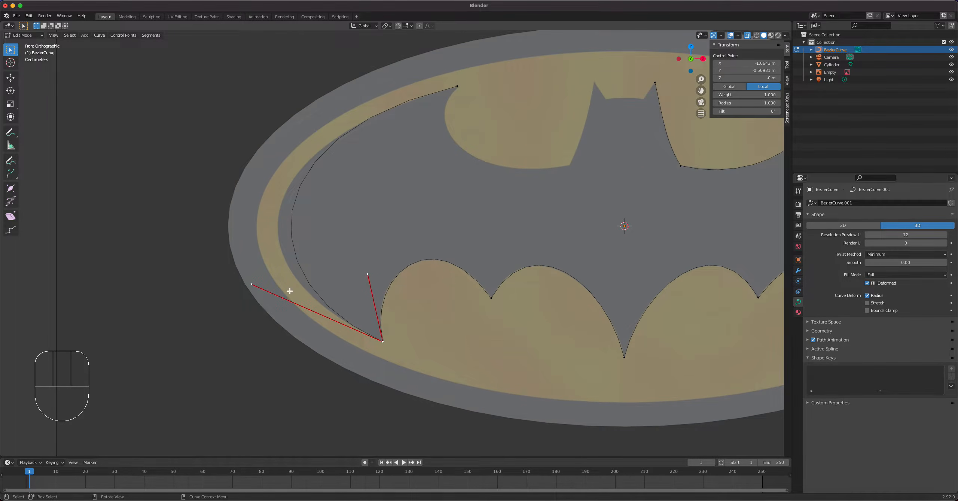
click(260, 286)
key(g)
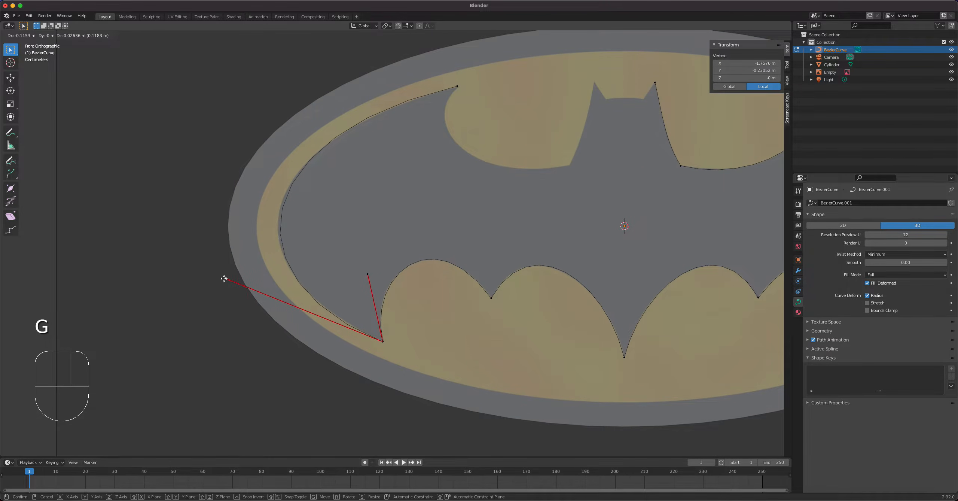
click(226, 276)
Step: Move the upper left wing tip's outer handle to about (-1.70, 0.39) m and nudge the tip to about (-0.73, 0.61) m
click(455, 88)
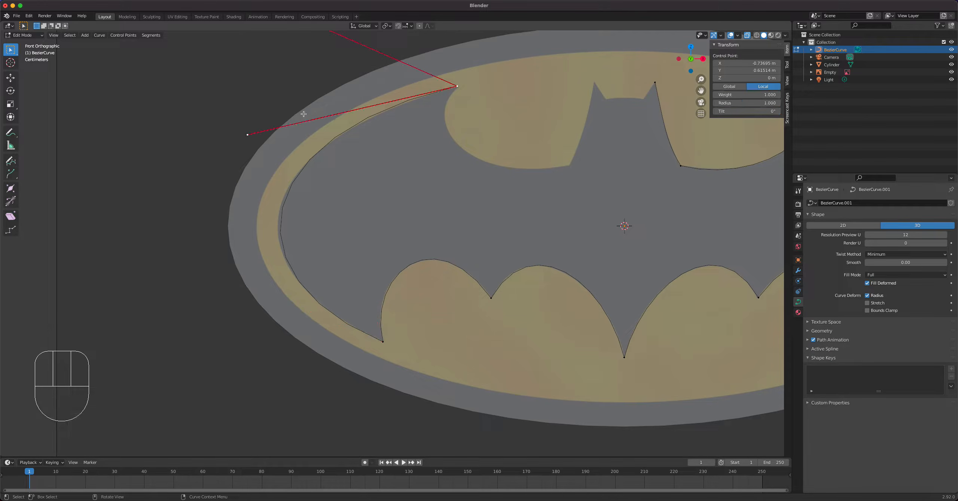
click(247, 136)
key(g)
click(240, 138)
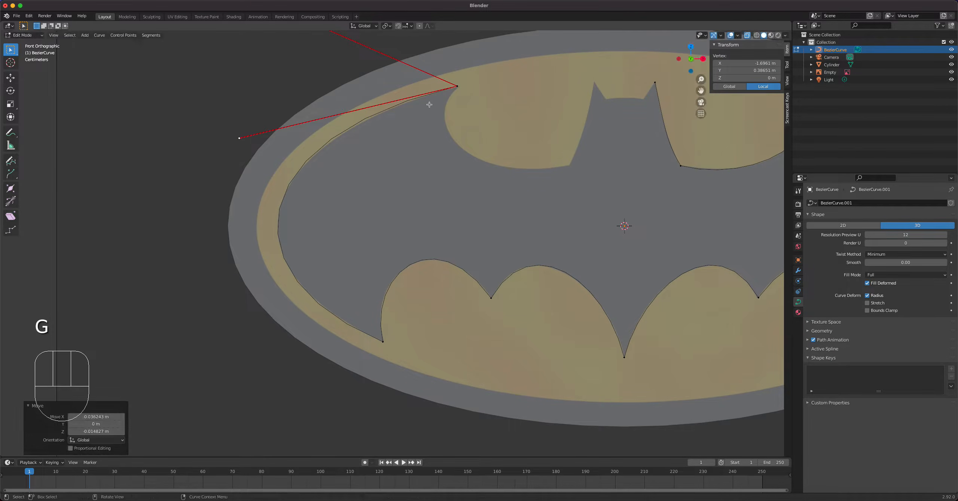
click(474, 90)
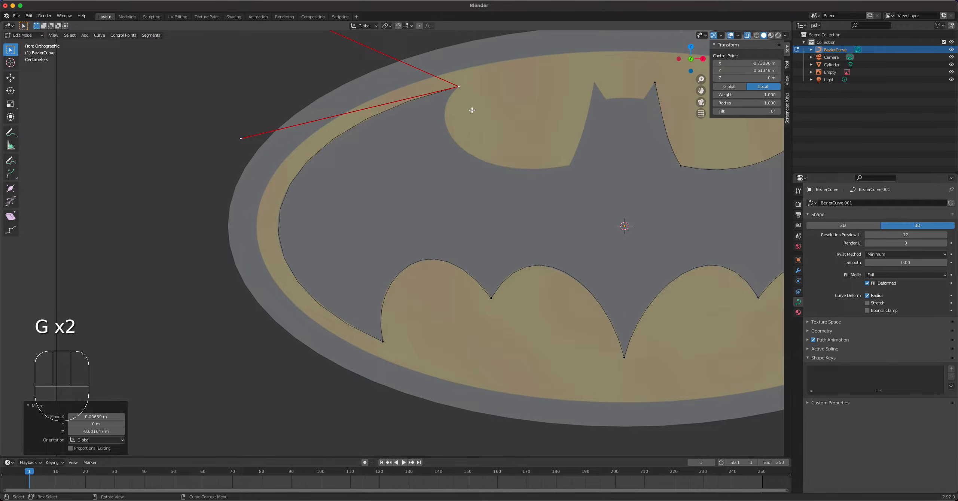
Step: Extrude the upper left wing tip to the left ear's base at about (-0.24, 0.27) m and move the tip's free handle to about (-0.84, 0.47) m
key(e)
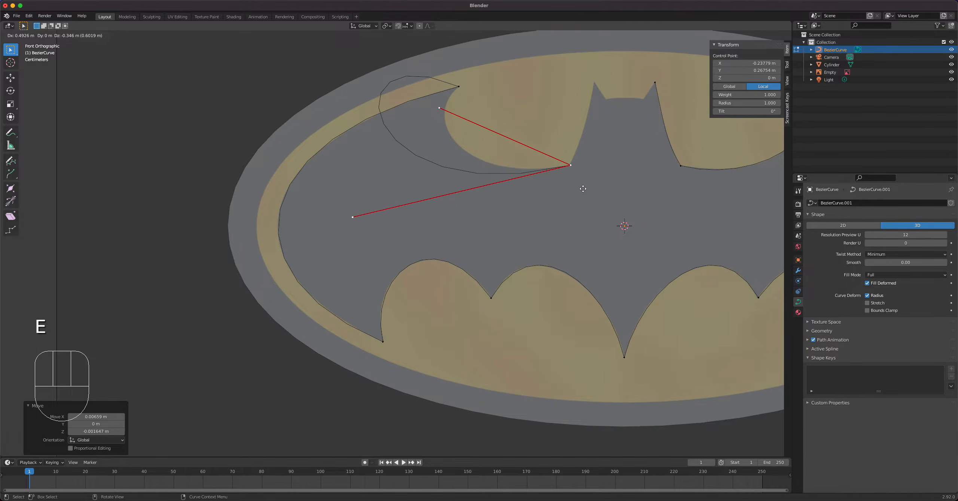
click(583, 189)
click(456, 92)
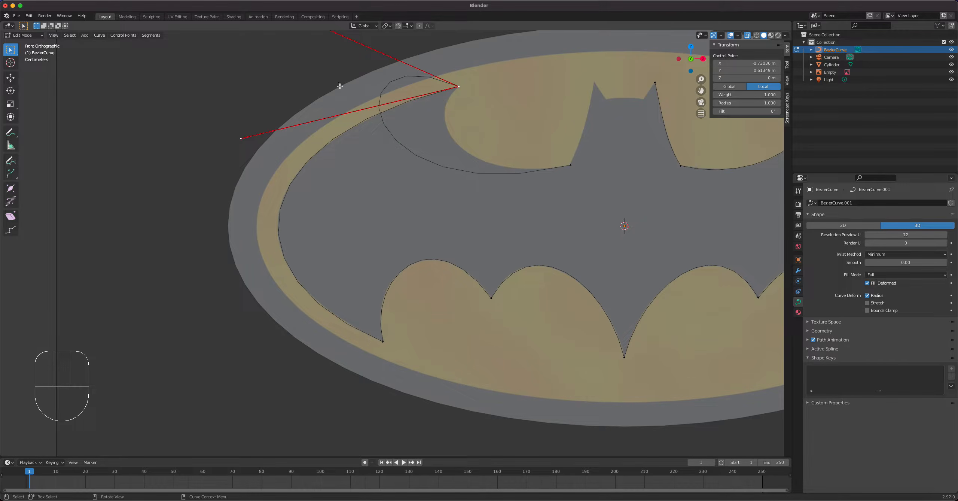
scroll(346, 99, down, 3)
key(g)
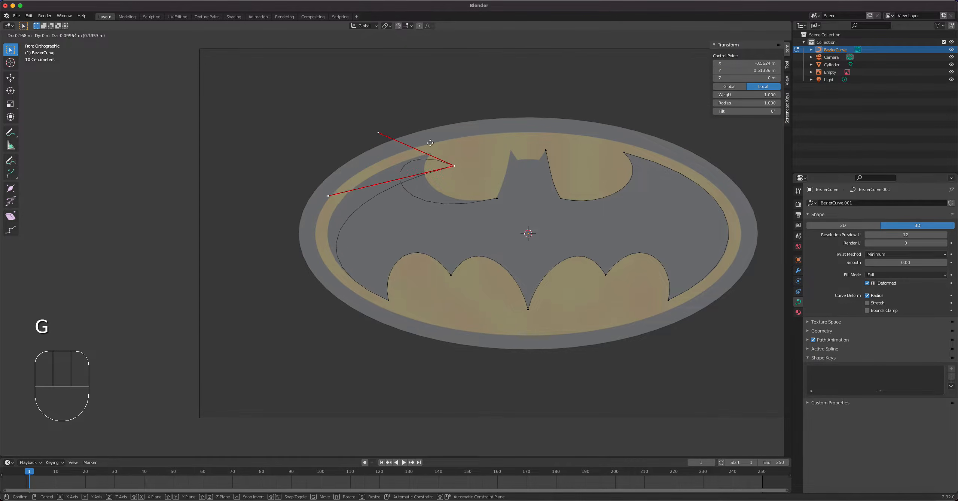
right_click(469, 157)
click(362, 119)
key(g)
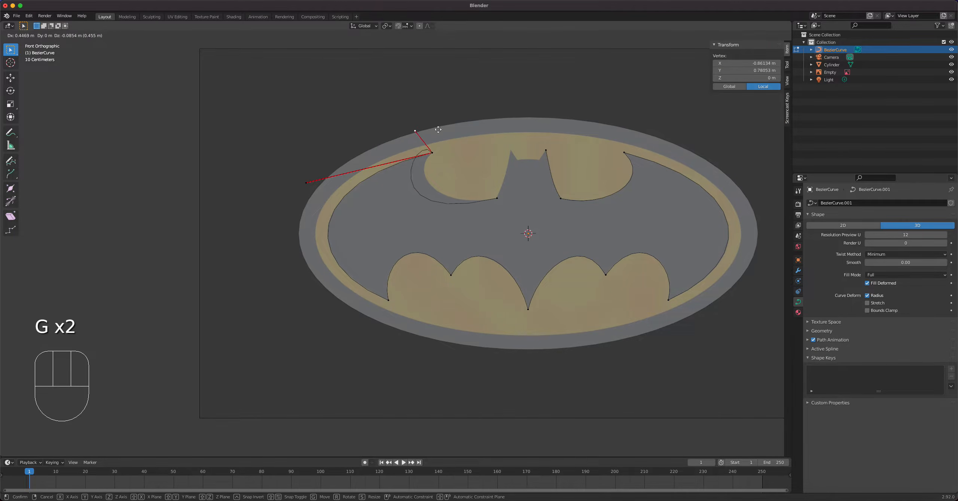
click(442, 156)
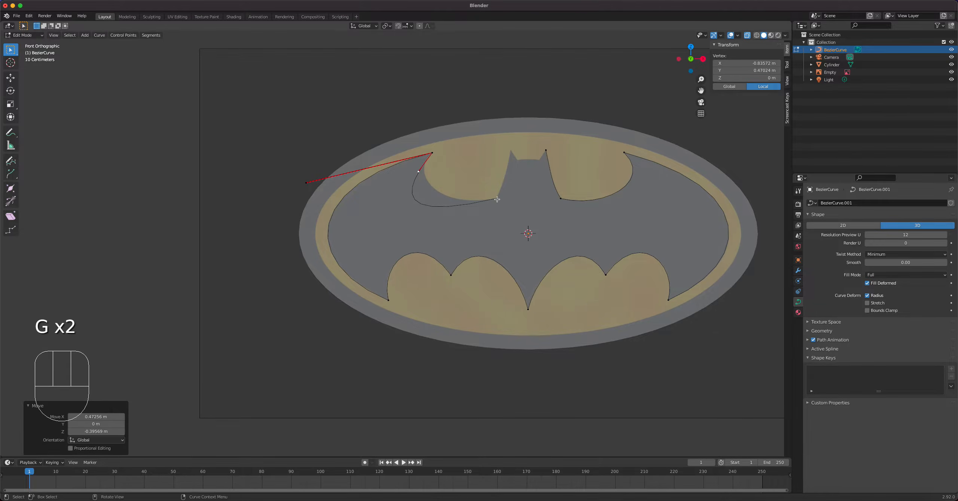
Step: Pull the left ear base point's lower handle inward below the upper left wing notch to fit the notch's curve
click(497, 199)
click(372, 229)
key(g)
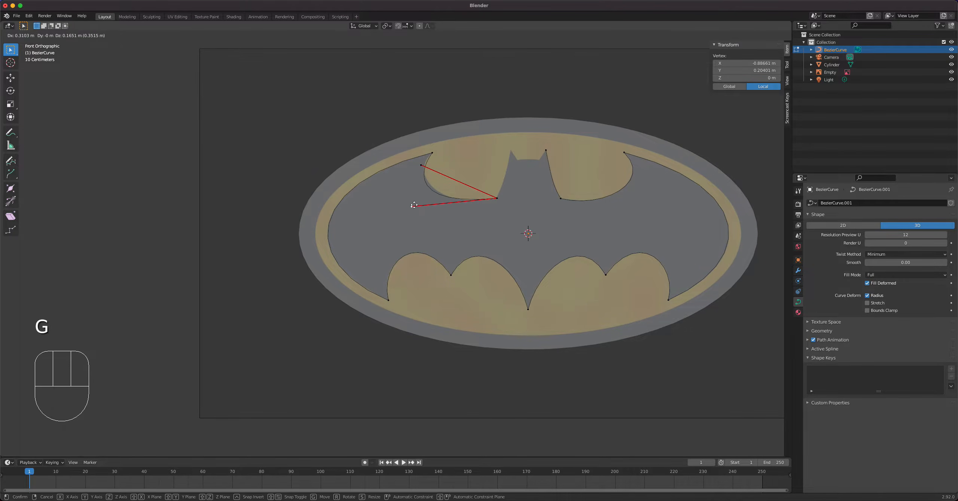
click(430, 205)
Step: Fine-tune the upper left wing tip's inner handle to follow the rounded notch edge in the reference
scroll(450, 196, up, 3)
click(459, 87)
key(g)
click(458, 89)
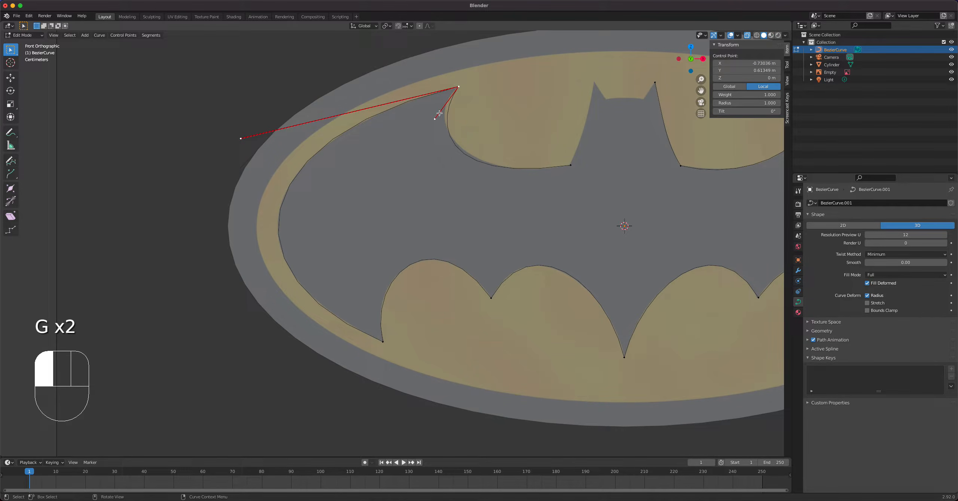
click(435, 115)
key(g)
click(430, 101)
Step: Nudge the left ear's base point slightly left, along X only, onto the reference corner
click(569, 164)
key(g)
click(563, 171)
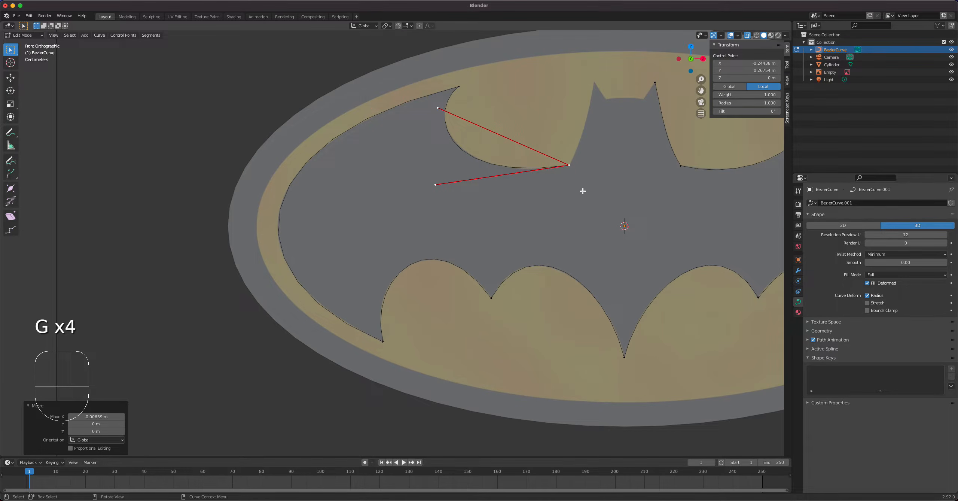
Step: Extrude the ear base point to the left ear tip at about (-0.13, 0.64) m and move the tip's lower handle to about (-0.06, 0.44) m
scroll(582, 191, down, 1)
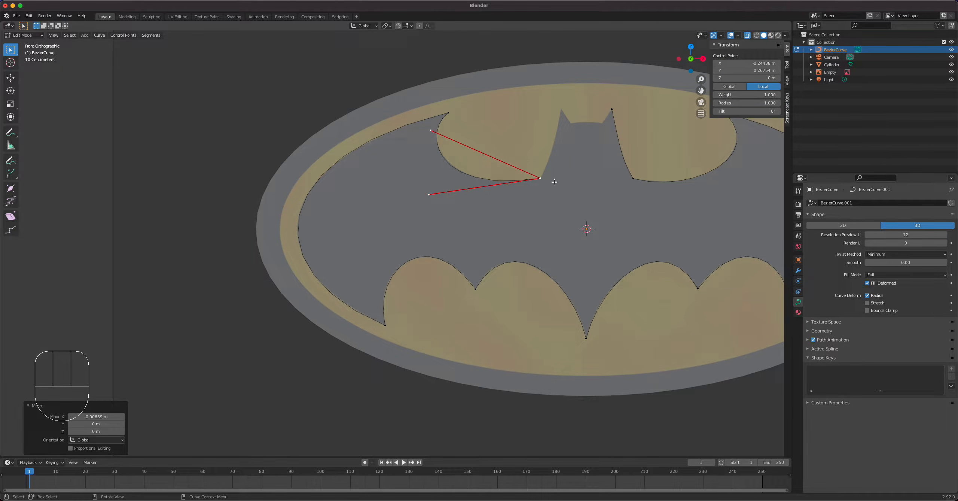
key(e)
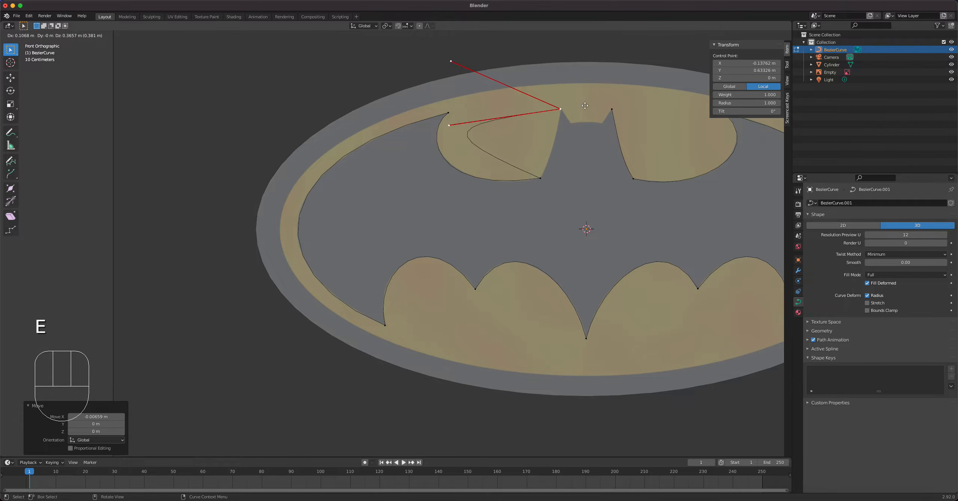
click(564, 117)
click(455, 125)
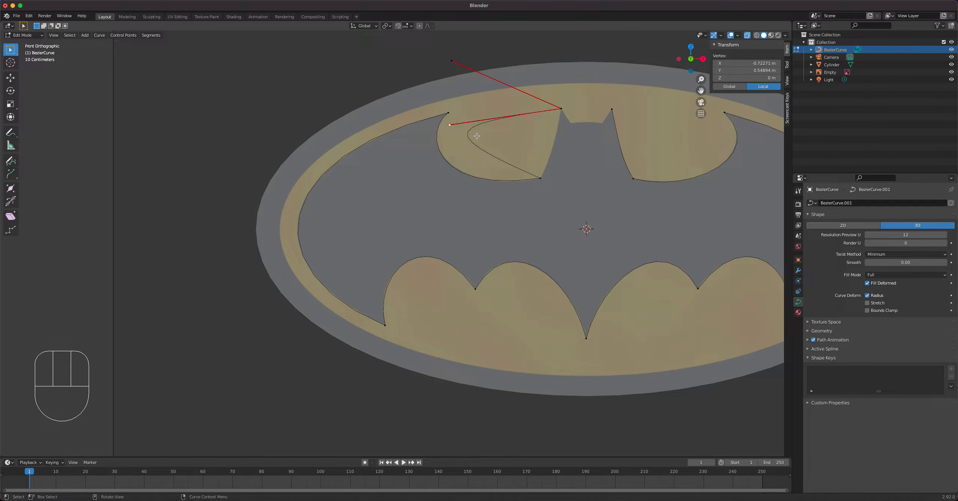
key(g)
click(600, 155)
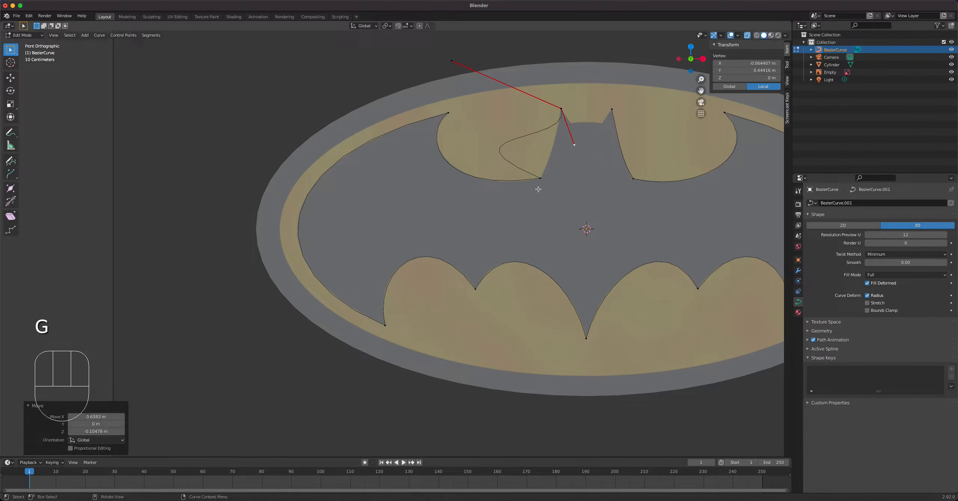
Step: Move the left ear base's upper handle to about (-0.18, 0.42) m and the ear tip's lower handle onto the ear's outer edge
click(545, 177)
scroll(547, 177, up, 2)
shift+middle_drag(614, 179, 406, 224)
click(301, 181)
key(g)
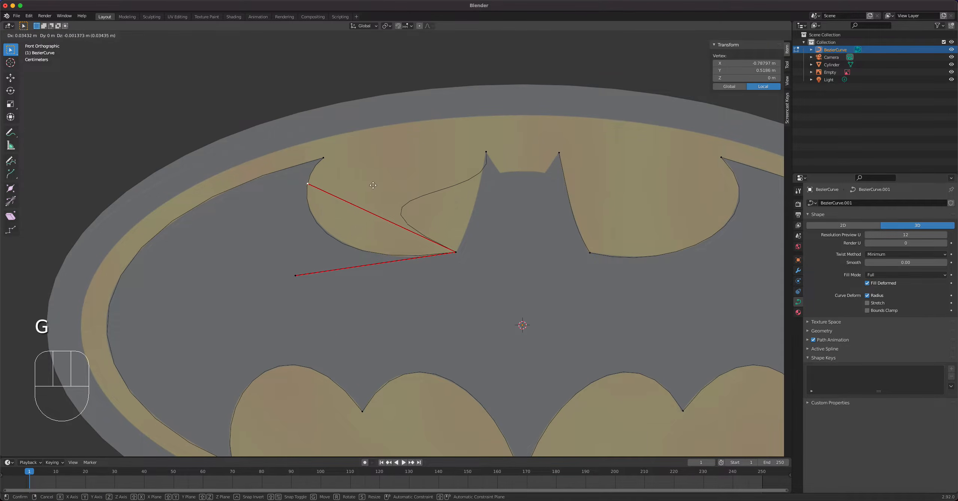
click(525, 210)
click(486, 151)
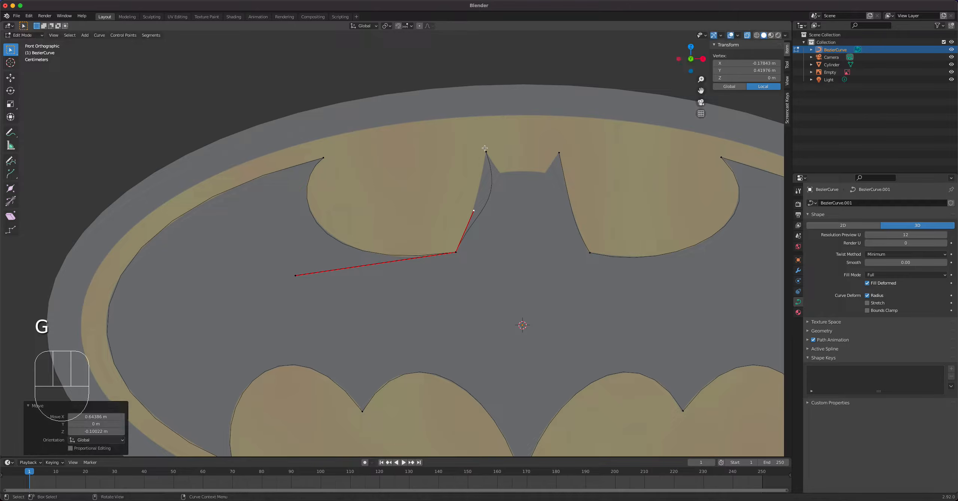
drag(505, 201, 479, 199)
Step: Extrude the left ear tip to the head's top left corner at about (-0.07, 0.56) m
click(493, 163)
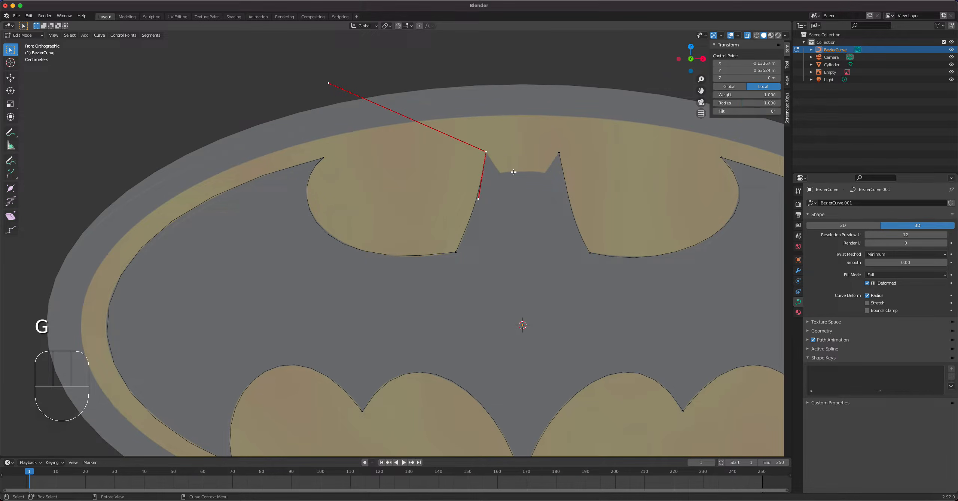
key(e)
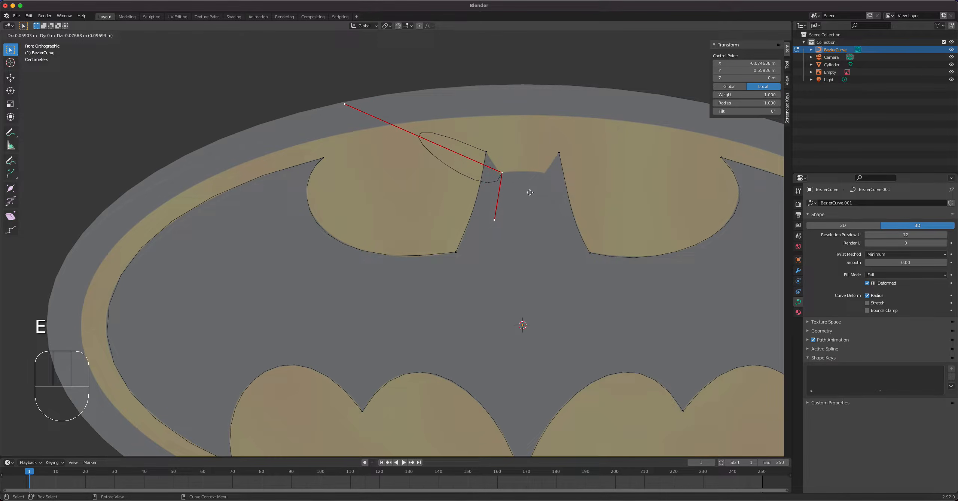
click(530, 192)
Step: Move the head corner's long upper handle to just right of the corner and its lower handle above the corner
click(357, 111)
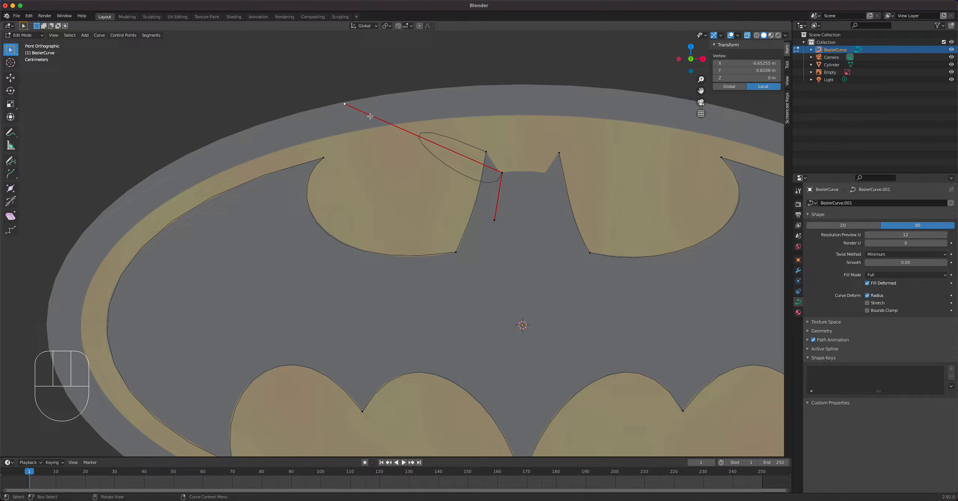
key(g)
key(g)
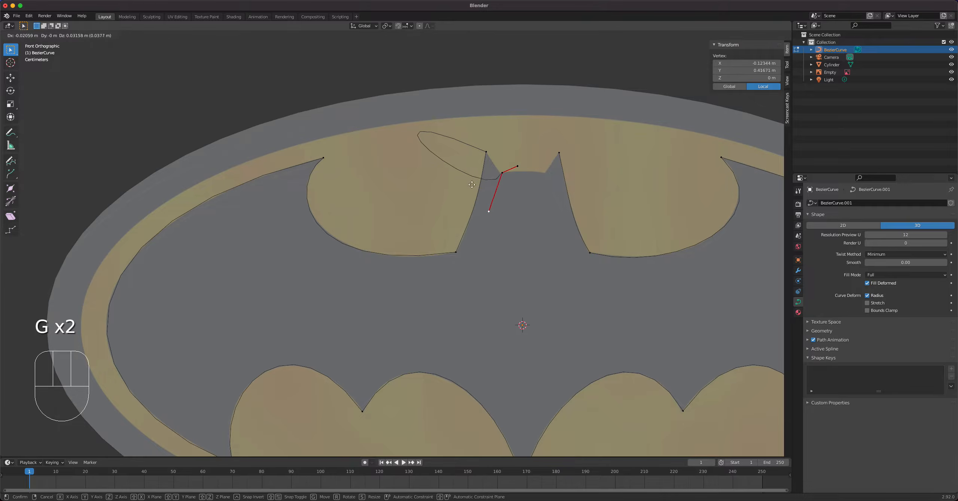
click(503, 134)
Step: Move the left ear tip's free handle to about (-0.11, 0.58) m and the head corner's ear-side handle to about (-0.11, 0.59) m
click(492, 150)
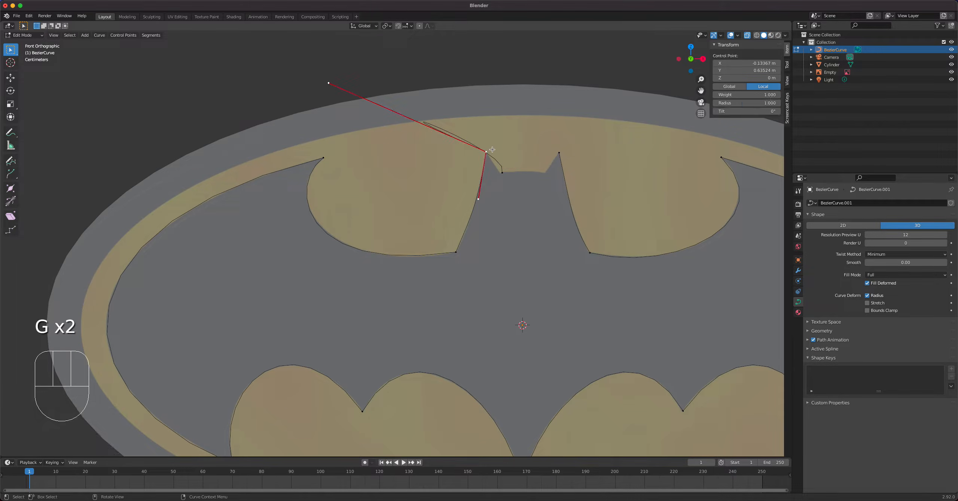
click(320, 82)
key(g)
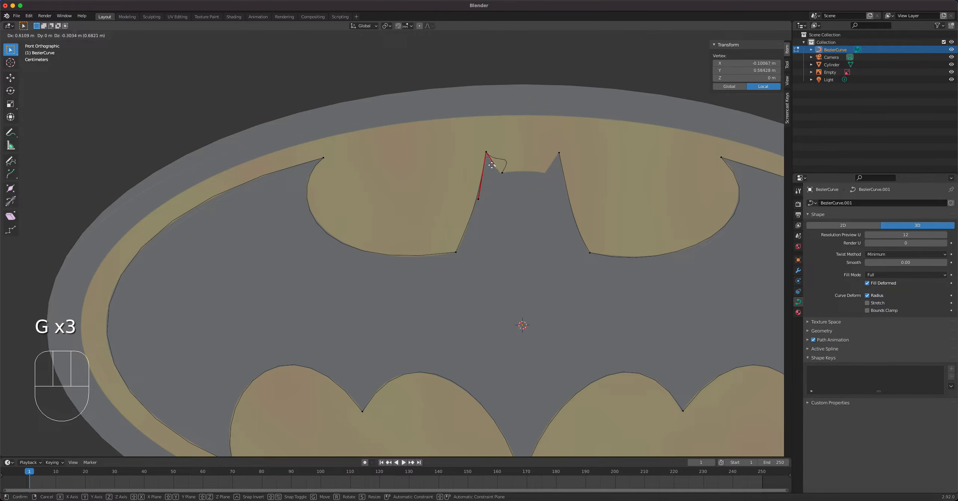
click(493, 164)
click(506, 155)
key(g)
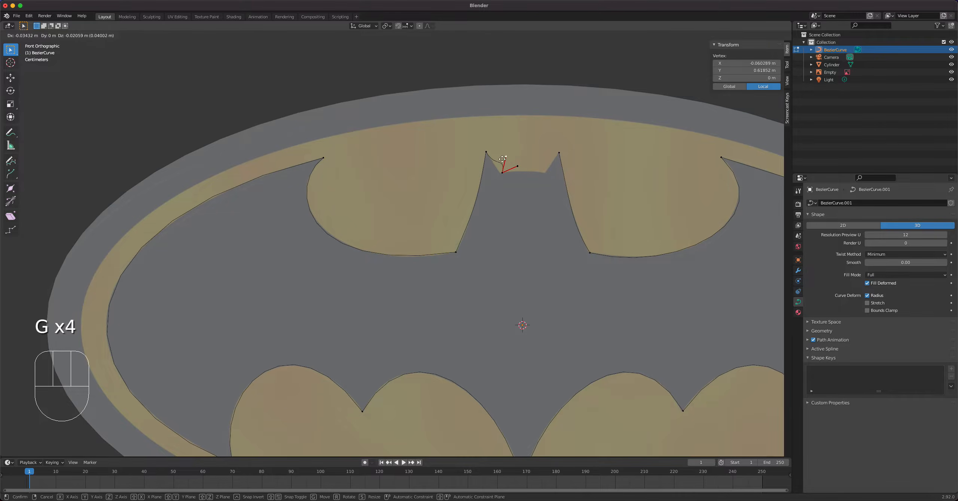
click(493, 164)
Step: Nudge the head's top left corner point slightly left onto the reference and adjust its ear-side handle along the ear's inner edge
scroll(539, 161, up, 4)
middle_drag(572, 161, 435, 229)
key(KP_1)
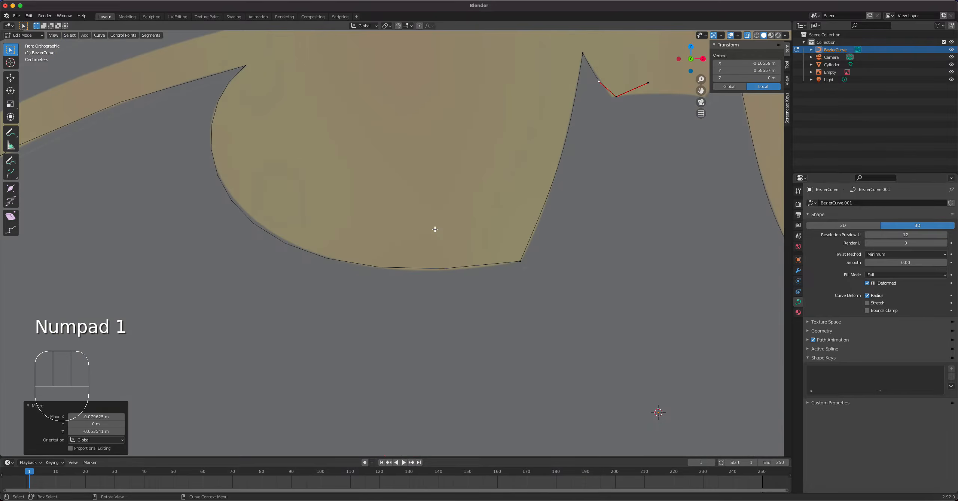
shift+middle_drag(569, 175, 434, 235)
click(435, 235)
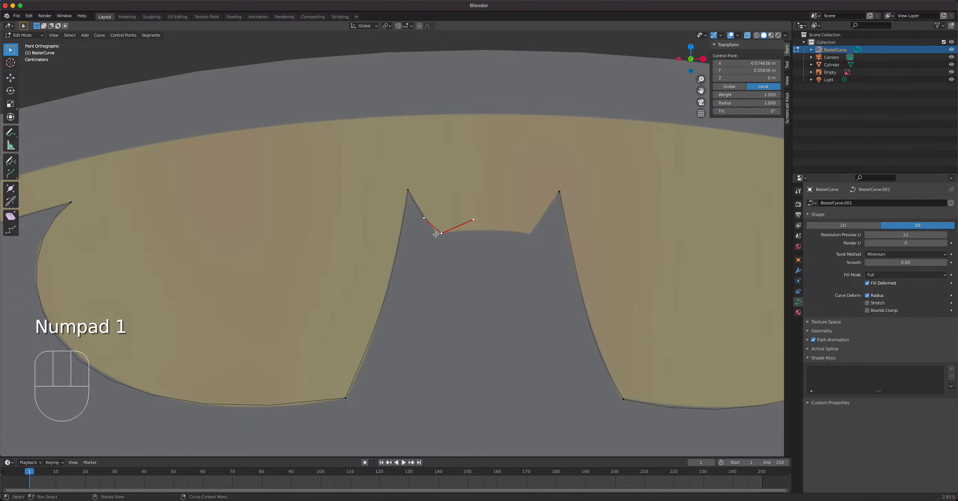
key(g)
click(430, 225)
key(g)
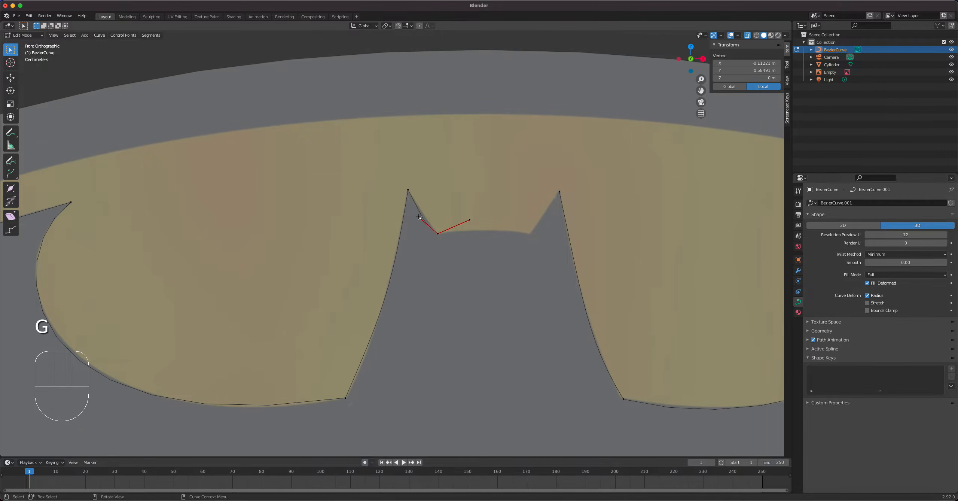
click(425, 214)
Step: Try shifting the left ear tip's inner handle and undo the move
key(g)
click(426, 211)
key(super+z)
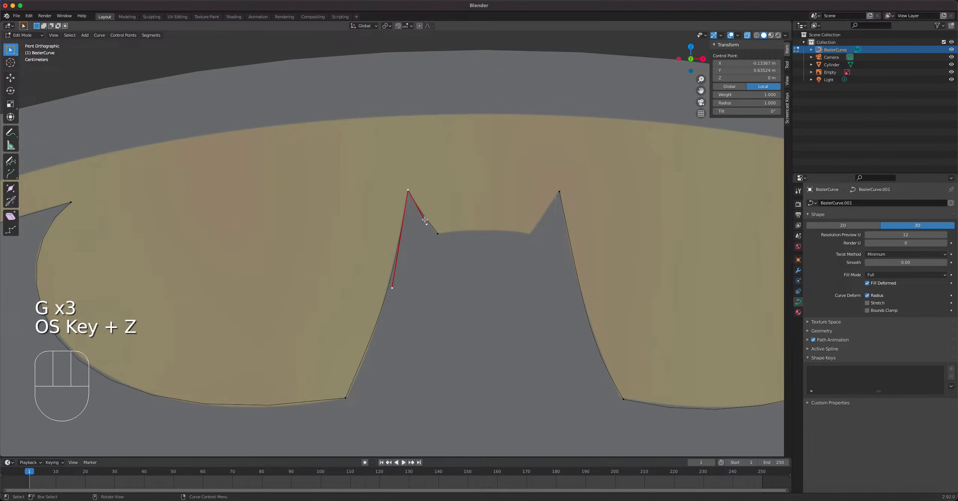
Step: Raise the left ear tip's inner handle about 0.01 m and nudge the head's top left corner point slightly down and left onto the reference
key(g)
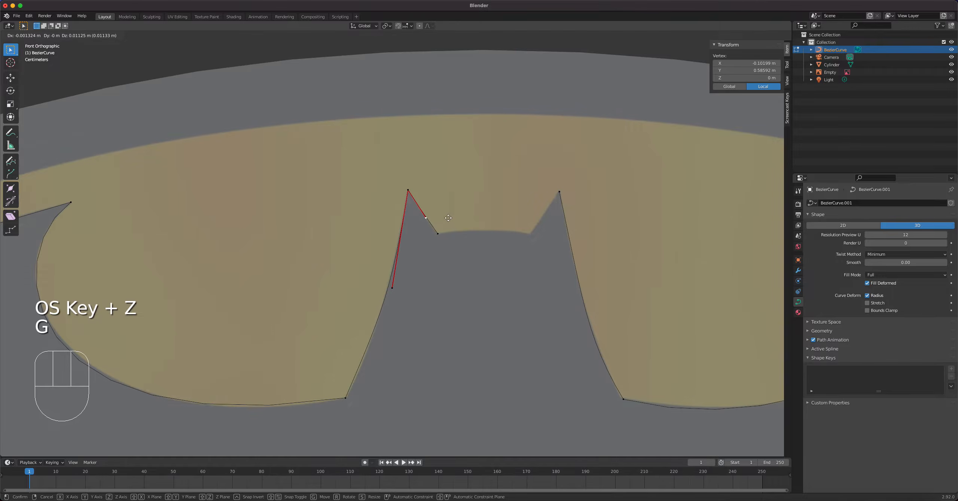
click(448, 217)
click(437, 234)
key(g)
click(437, 235)
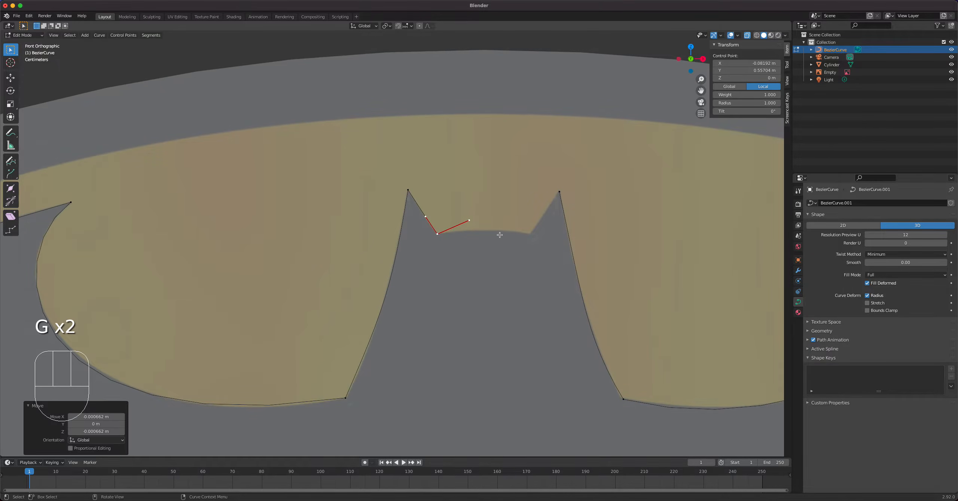
Step: Extrude a new point about 0.16 m across to the head's top right corner and place its inner handle at about (0.03, 0.57) m
key(e)
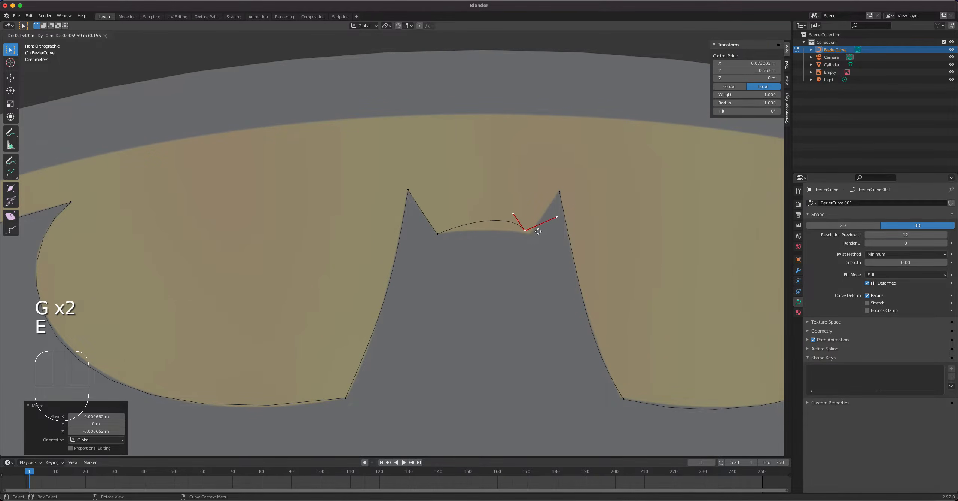
click(542, 234)
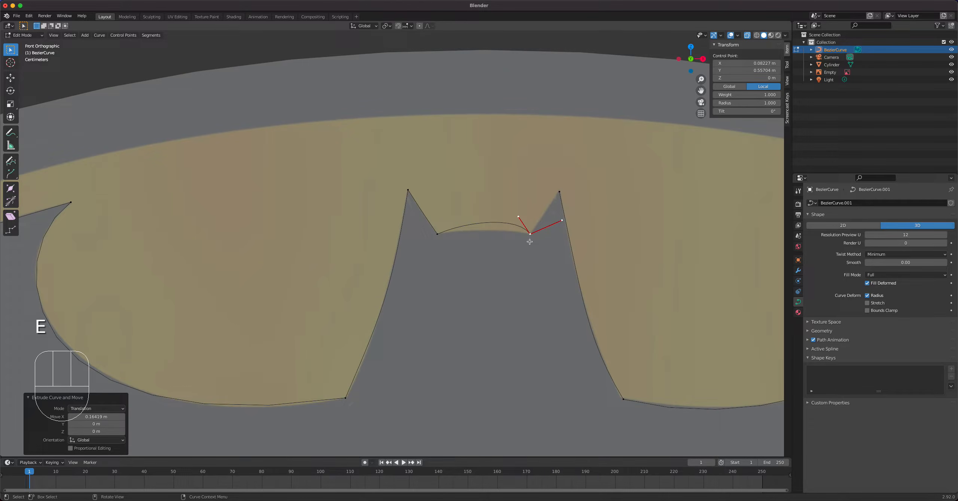
click(517, 216)
key(g)
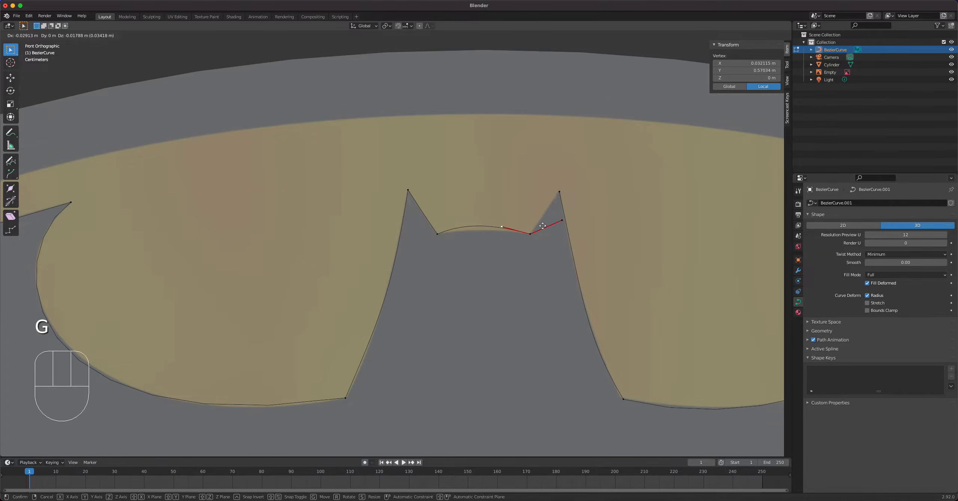
click(542, 226)
Step: Lower the head's top left corner handle to about (-0.01, 0.57) m so the curve follows the head's top edge
click(437, 234)
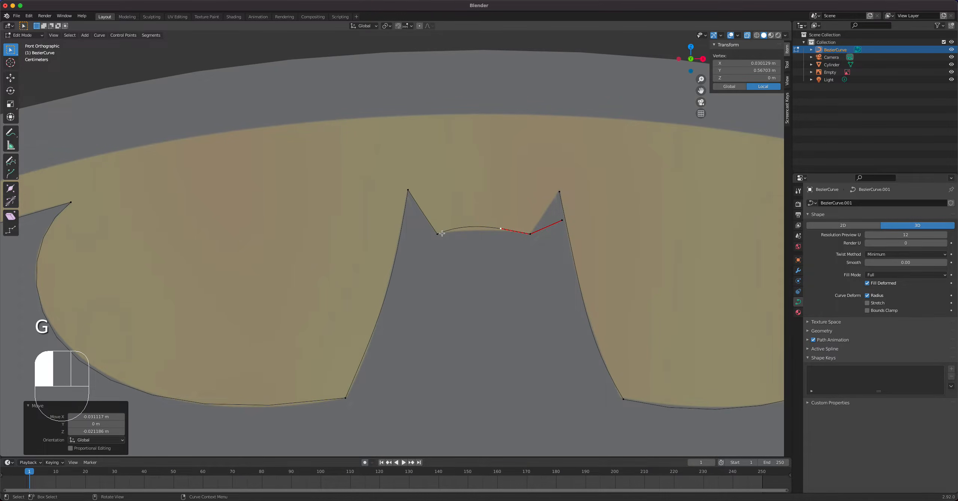
click(474, 220)
key(g)
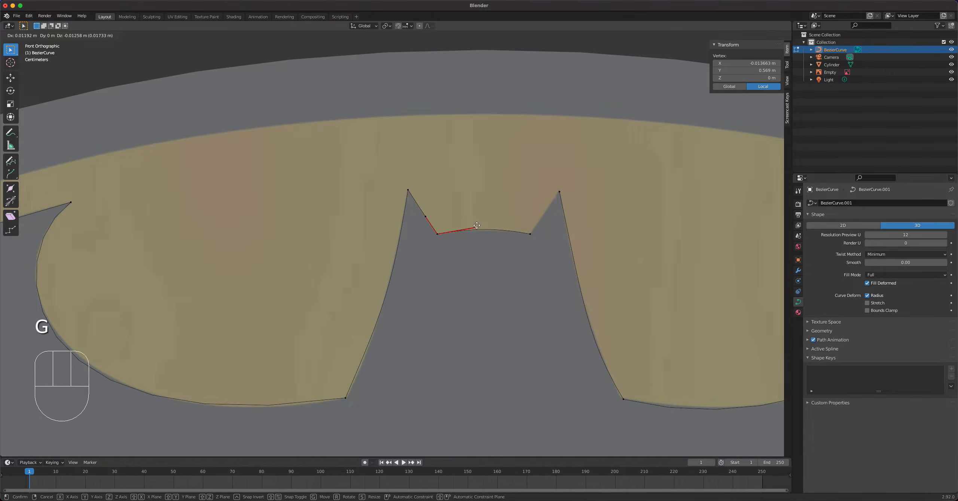
click(477, 225)
Step: Connect the head's top right corner to the right ear tip to close the bat outline
click(529, 234)
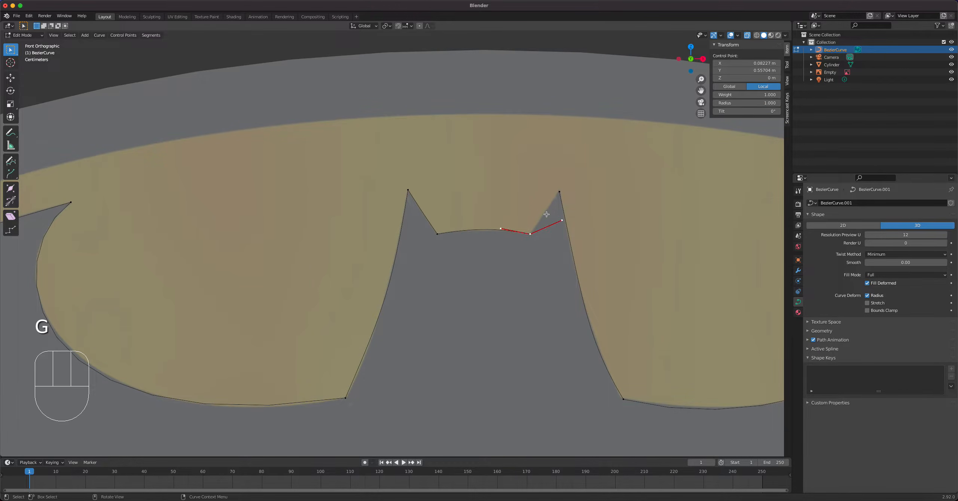
shift+click(560, 192)
key(f)
Step: Pull the right ear tip's far upper handle in close to the ear and set the tip's handle type to Free
scroll(544, 217, down, 5)
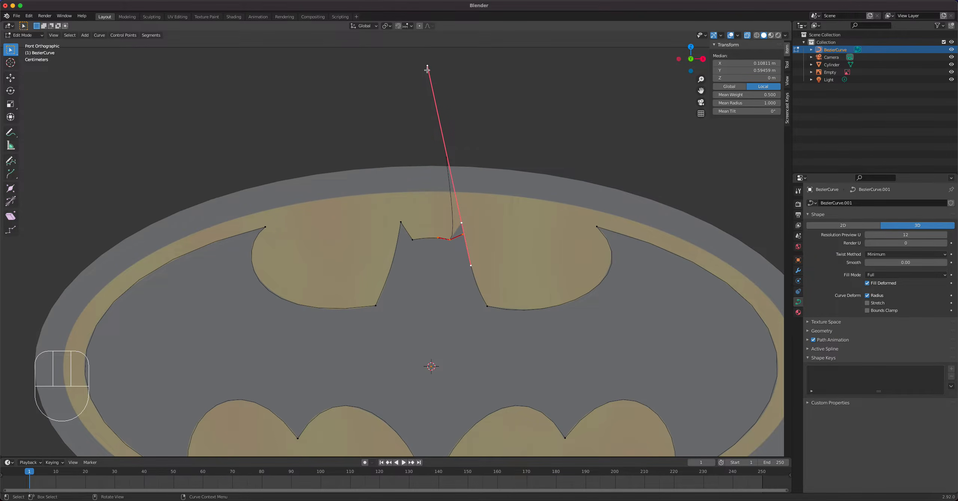
click(427, 69)
key(g)
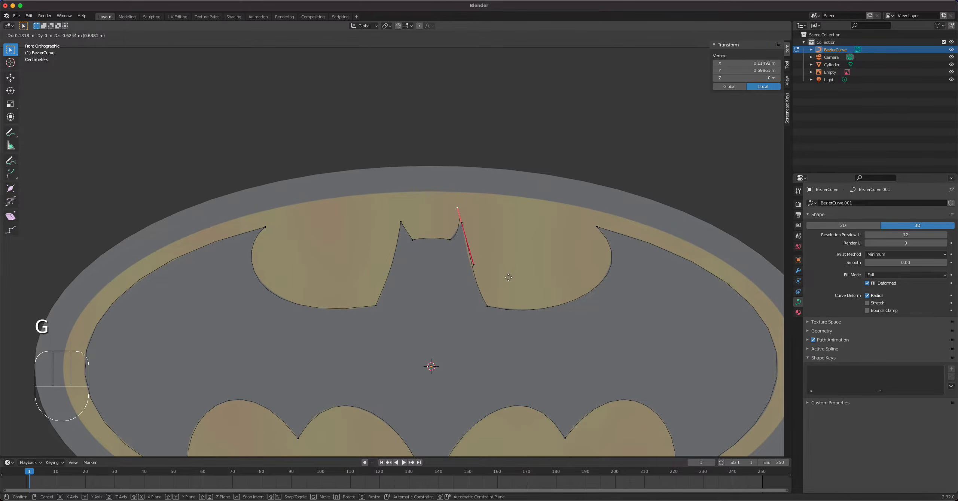
click(473, 238)
click(465, 226)
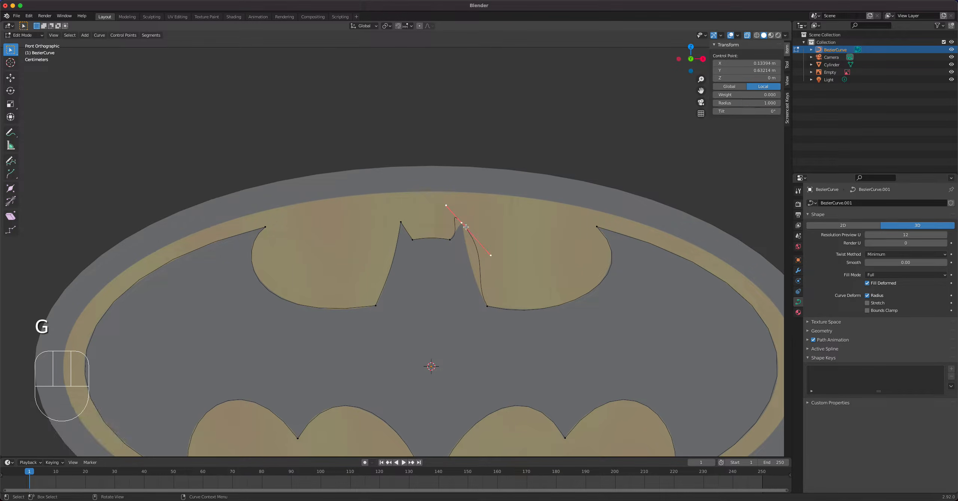
key(v)
click(465, 220)
Step: Move the right ear tip's upper handle down onto the ear's inner edge, between the tip and the head corner
scroll(486, 239, up, 4)
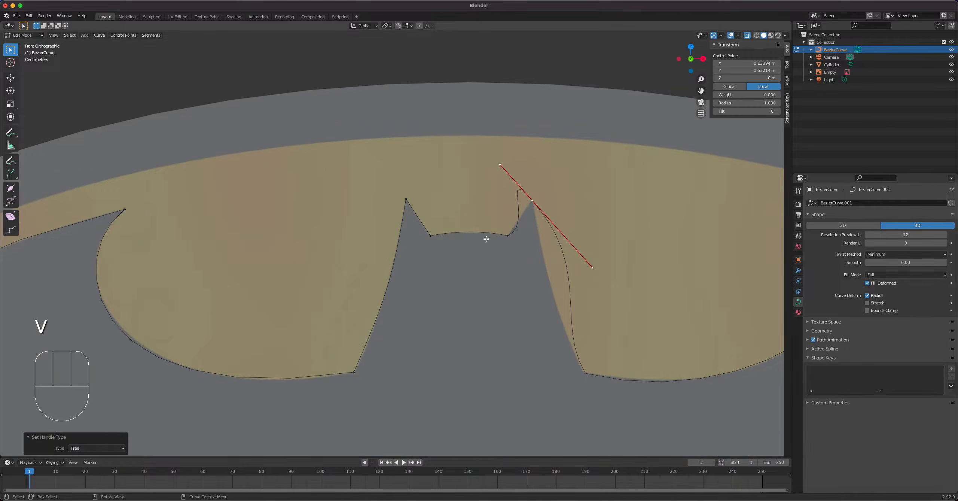
shift+middle_drag(486, 239, 397, 305)
scroll(481, 293, up, 4)
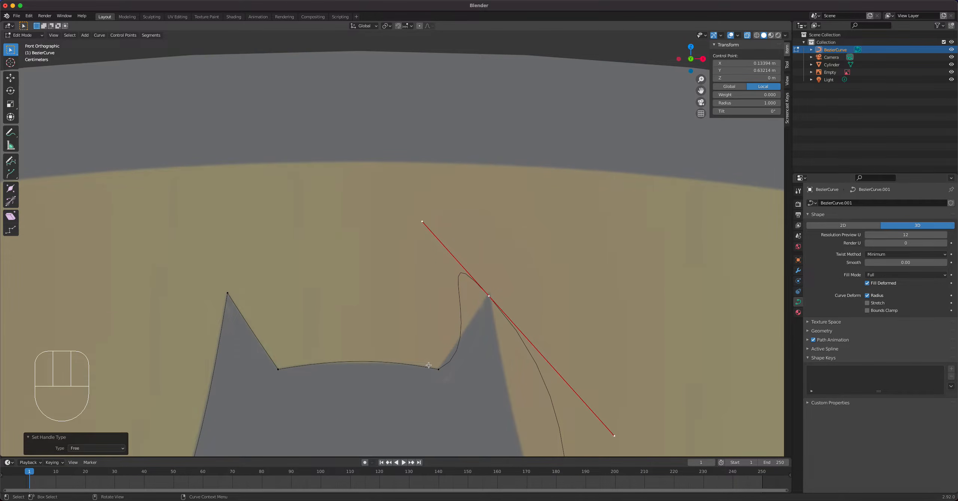
click(430, 224)
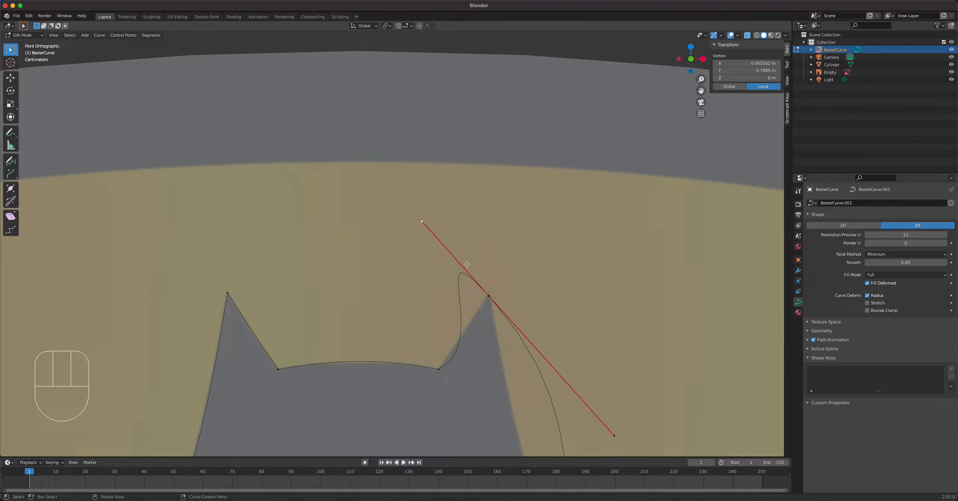
key(g)
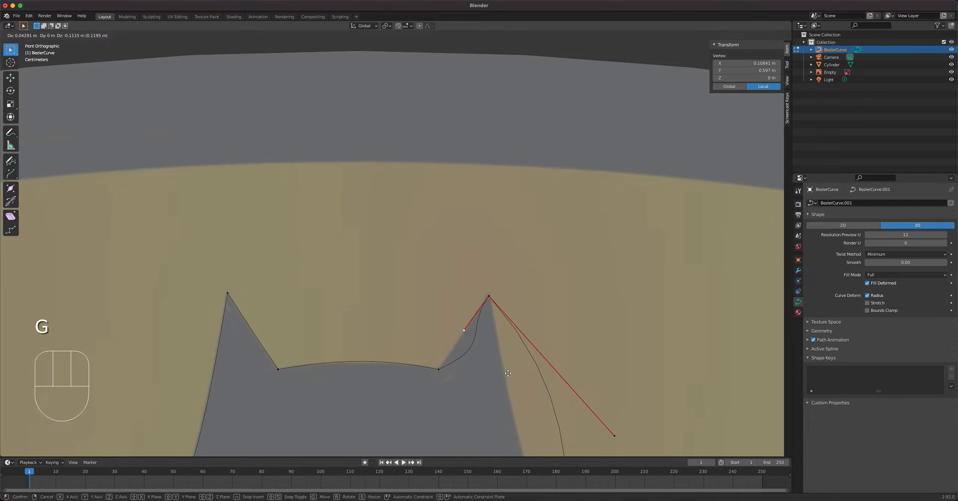
click(461, 364)
Step: Move the head's top right corner handle on the ear side close above the corner so the curve follows the ear's inner edge
click(461, 363)
click(492, 347)
key(g)
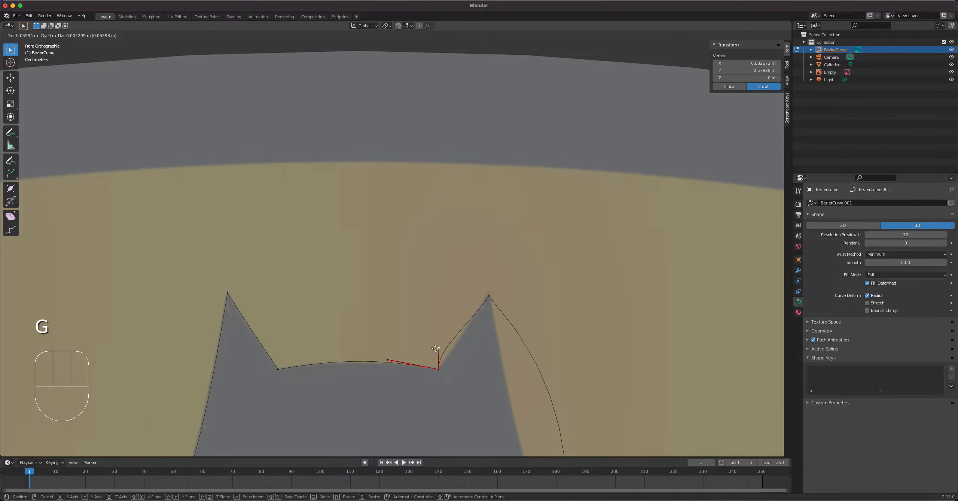
click(446, 352)
Step: Raise the right ear tip about 0.002 m and move its outer handle to about (0.16, 0.49) m along the ear's outer edge
shift+middle_drag(489, 296, 398, 51)
click(399, 51)
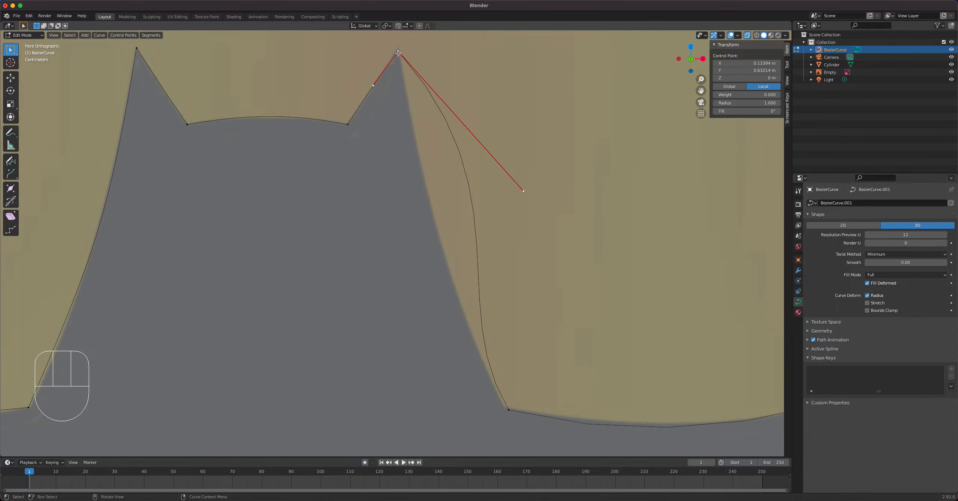
key(g)
click(410, 68)
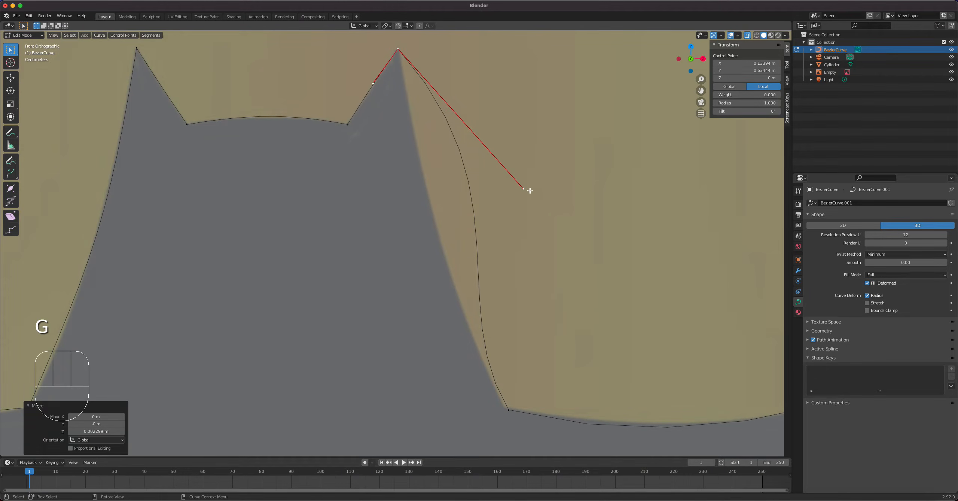
key(g)
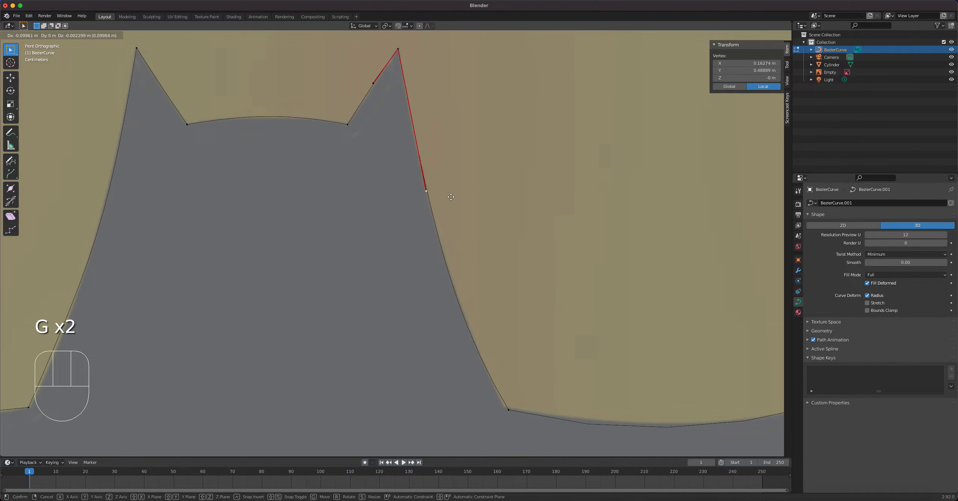
click(450, 197)
Step: Nudge the point where the right ear side meets the wing onto the reference and shift its upper handle about 0.005 m right
click(509, 408)
key(g)
click(507, 407)
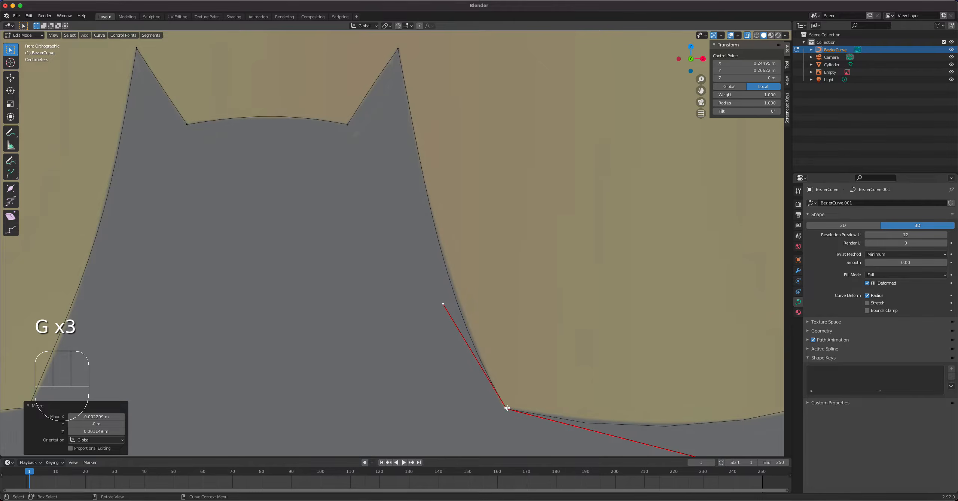
key(g)
click(442, 279)
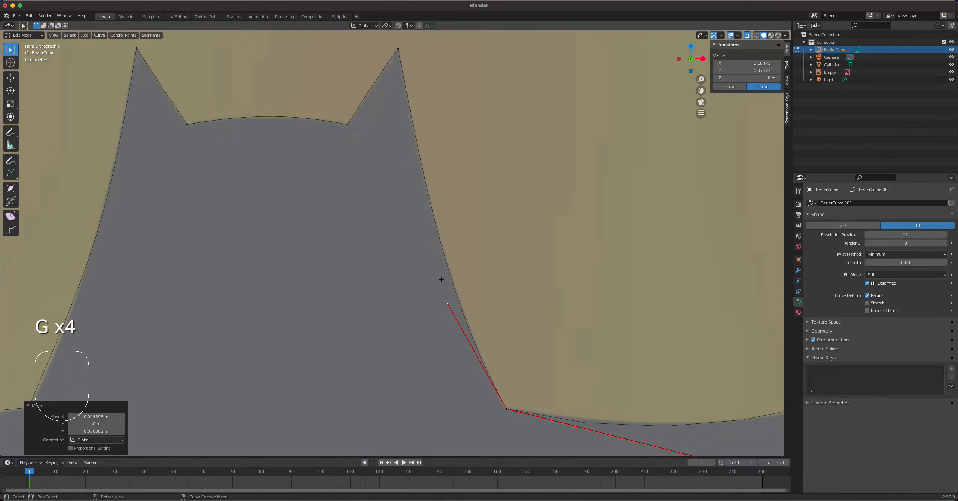
Step: Leave Edit Mode on the finished outline and save the project as Batman.blend
scroll(442, 278, down, 6)
shift+middle_drag(441, 278, 502, 247)
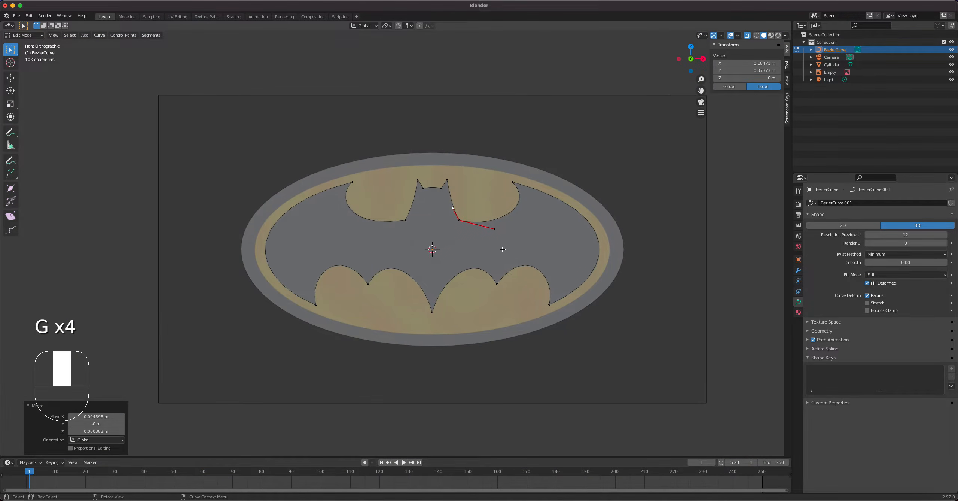
key(Tab)
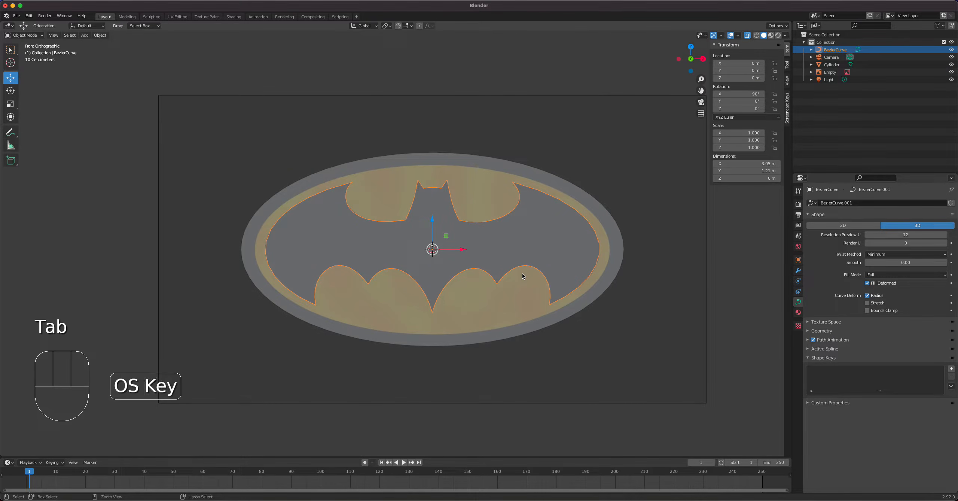
key(super+s)
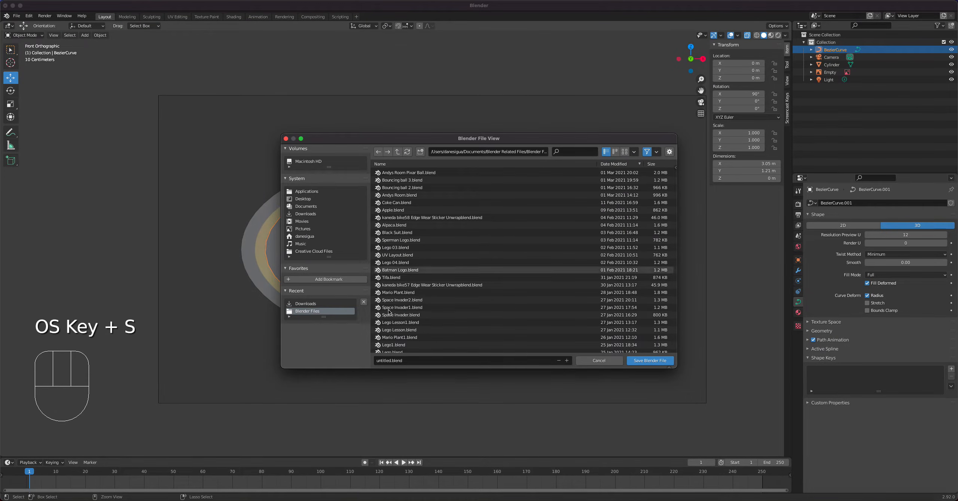
click(411, 361)
text(Batman)
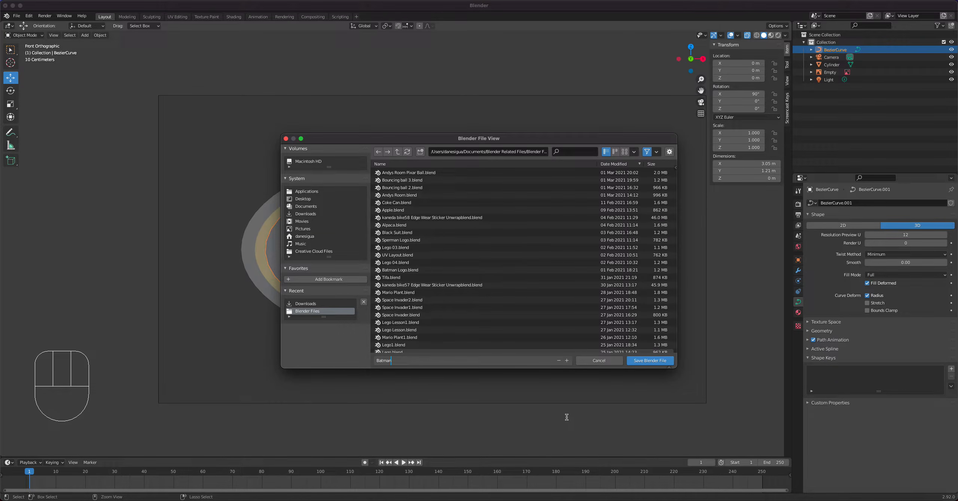
click(641, 360)
click(641, 361)
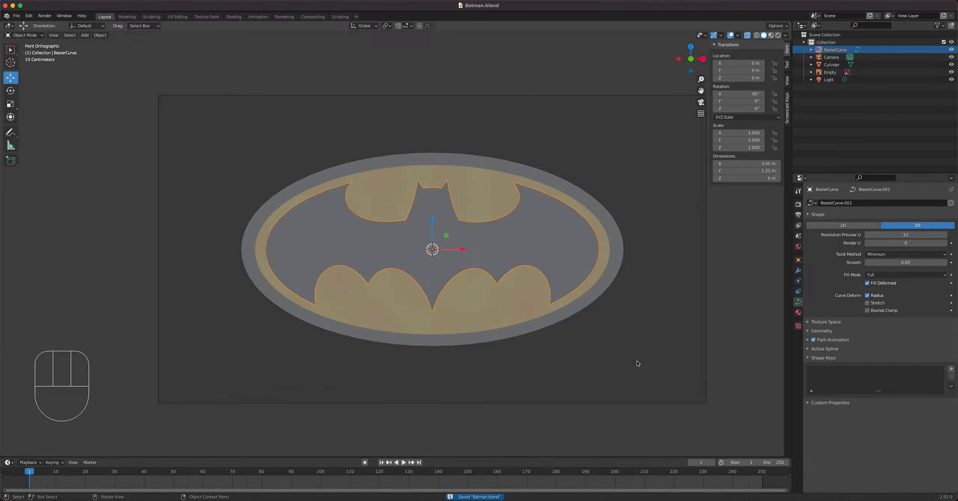
Step: Convert the traced bat curve to a mesh
middle_drag(586, 269, 541, 268)
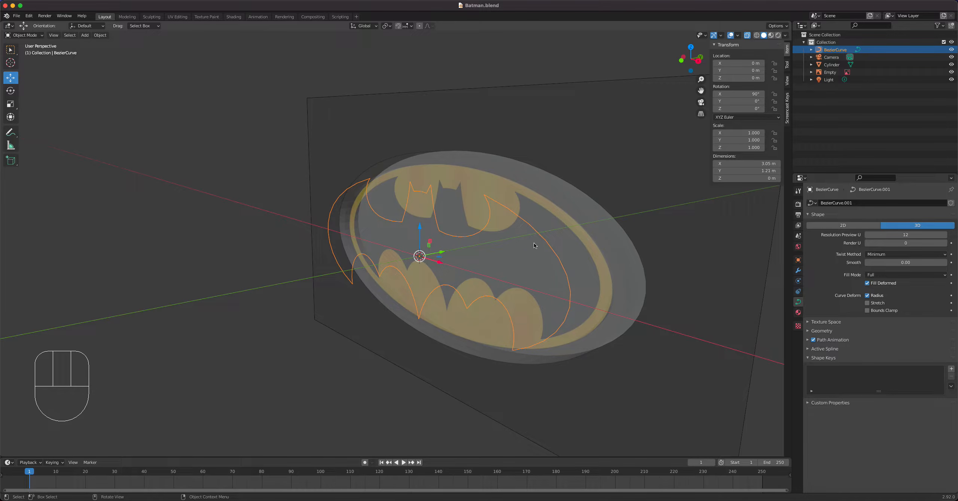
click(100, 35)
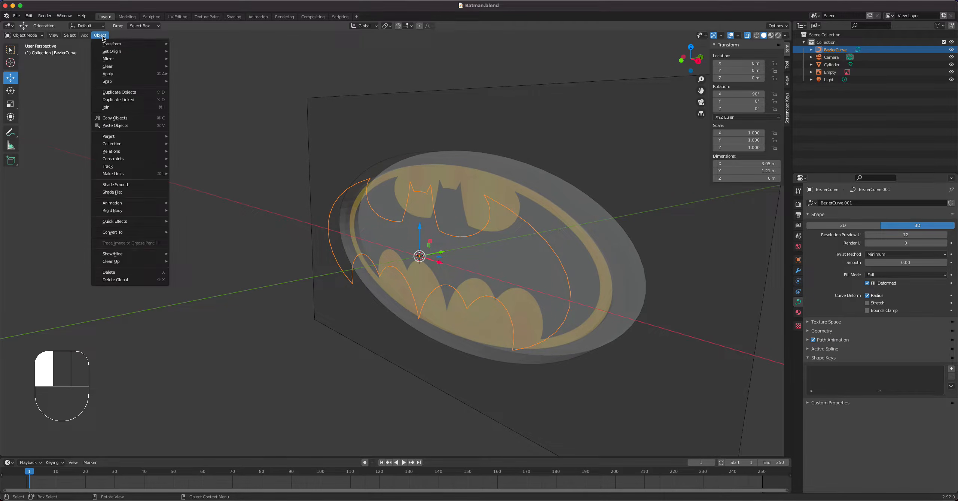
mouse_move(141, 232)
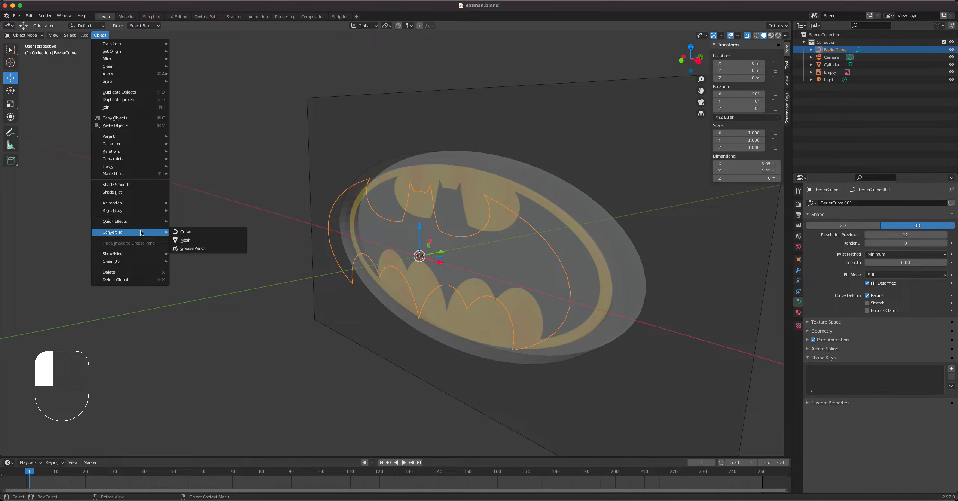
click(189, 240)
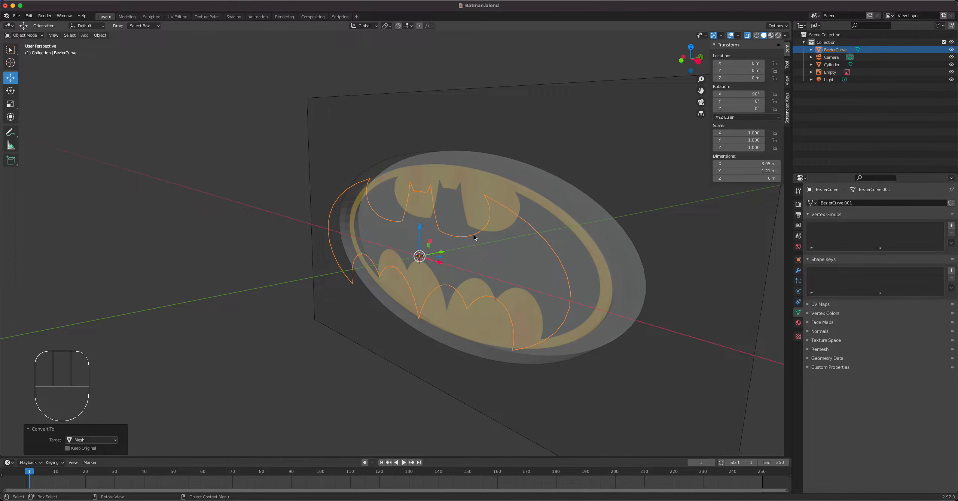
Step: In Edit Mode with edge selection, select the entire bat outline and fill it with a face
key(Tab)
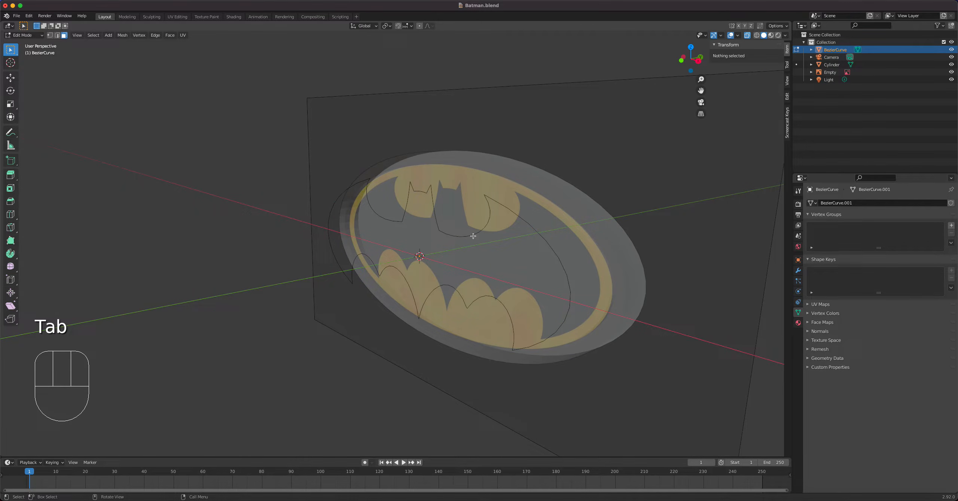
click(57, 35)
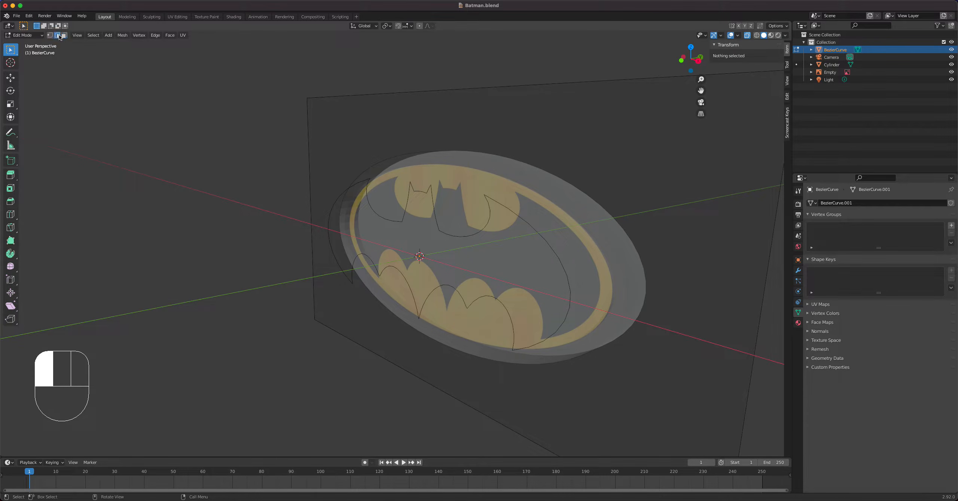
click(470, 233)
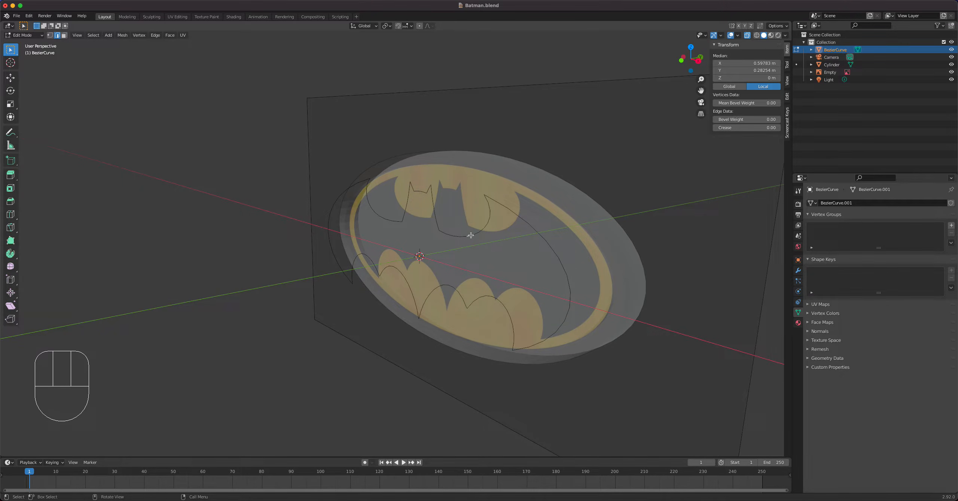
key(a)
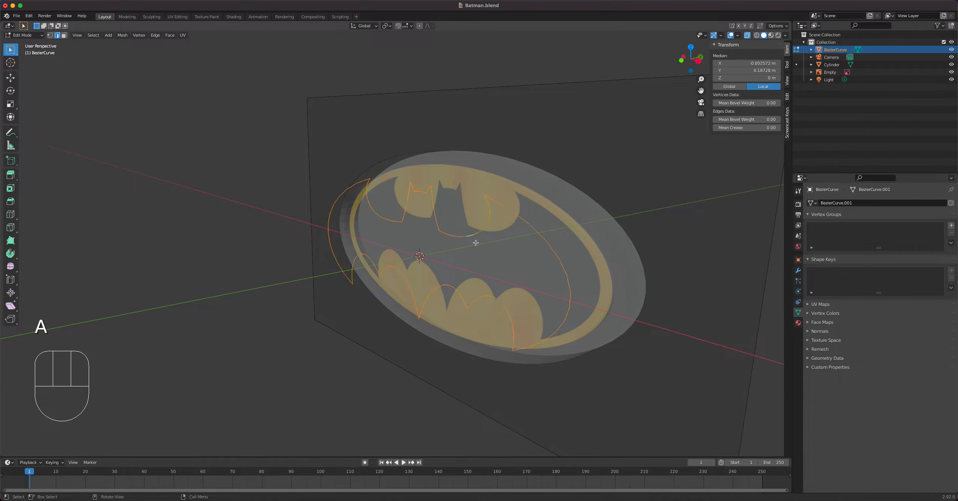
key(f)
Step: Extrude the filled bat face about 0.046 m, turn off X-ray display and leave Edit Mode
middle_drag(480, 294, 454, 282)
key(e)
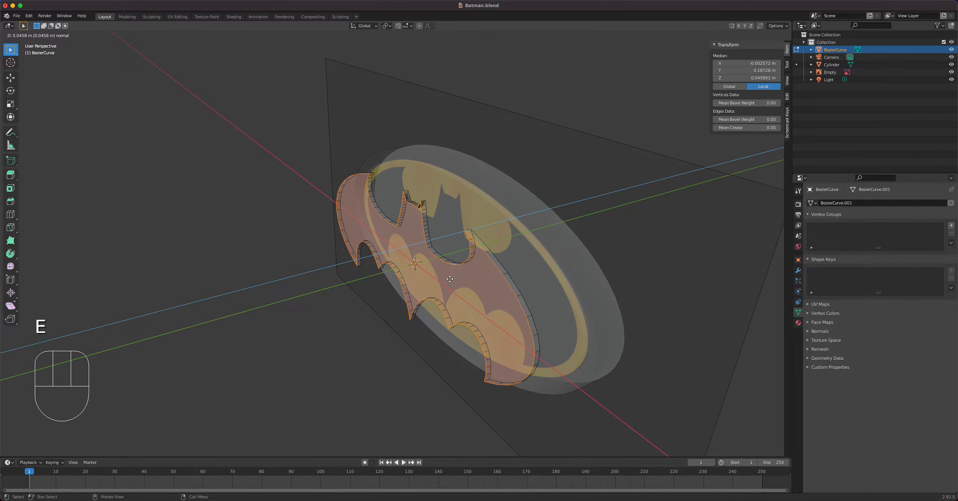
click(449, 279)
mouse_move(450, 278)
middle_down()
mouse_move(548, 256)
mouse_move(474, 244)
mouse_move(522, 276)
mouse_move(509, 280)
mouse_move(461, 257)
mouse_move(457, 278)
middle_up()
scroll(458, 276, up, 5)
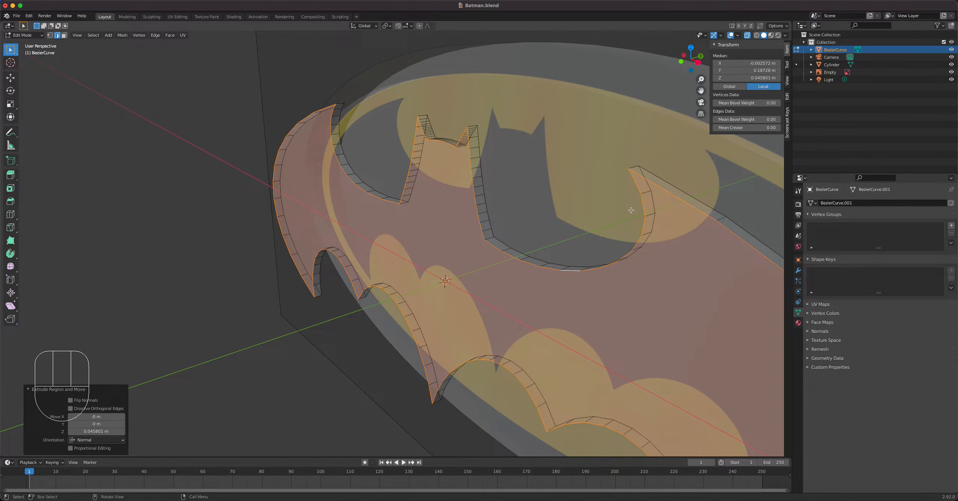
scroll(613, 182, down, 6)
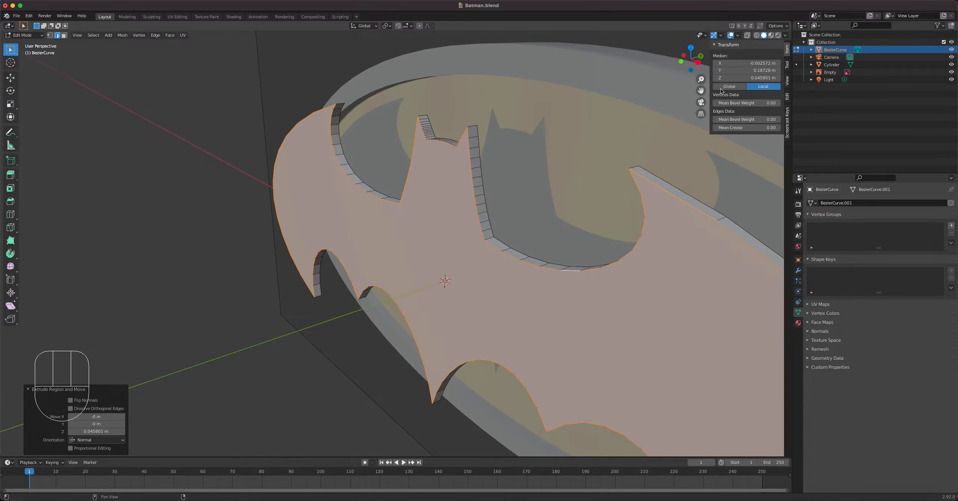
scroll(611, 183, down, 2)
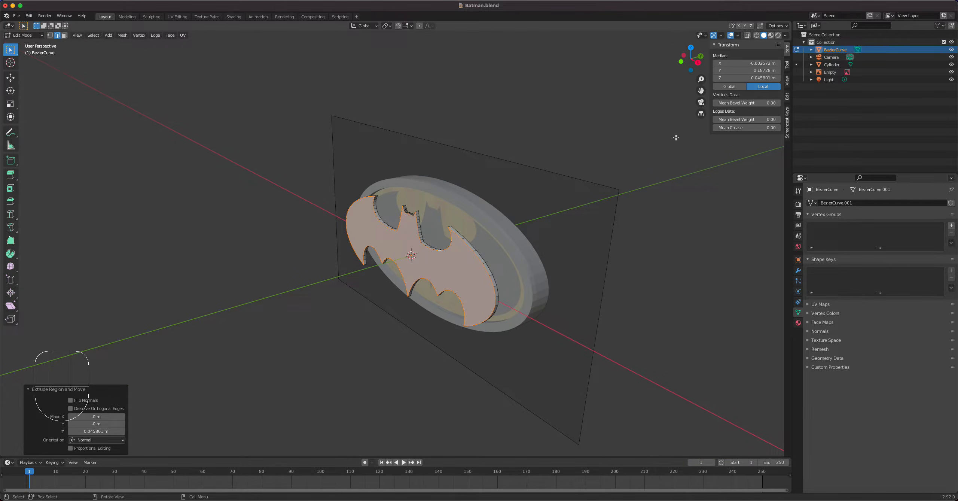
key(Tab)
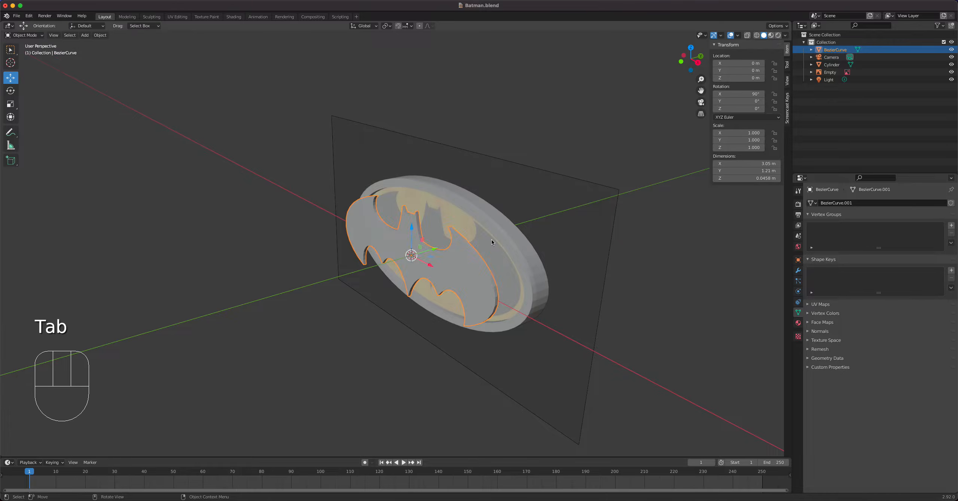
Step: Move the bat about 0.3 m along Y toward the oval base and hide the reference image empty
drag(436, 250, 455, 245)
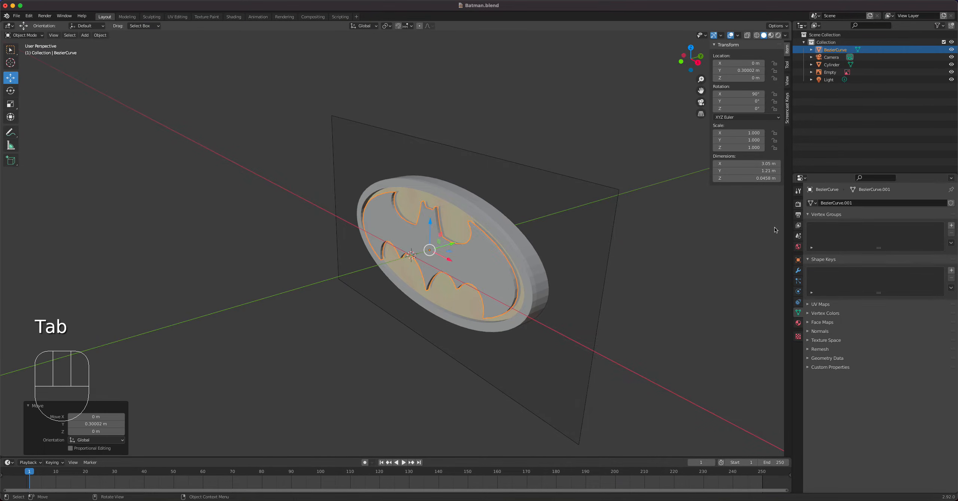
click(951, 72)
scroll(491, 230, up, 1)
scroll(491, 230, up, 3)
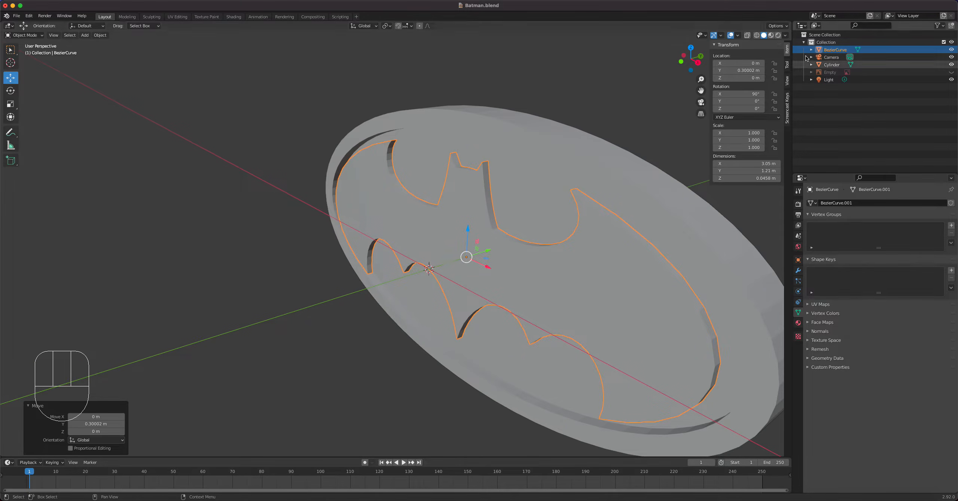
mouse_move(580, 182)
middle_down()
mouse_move(541, 175)
mouse_move(550, 176)
middle_up()
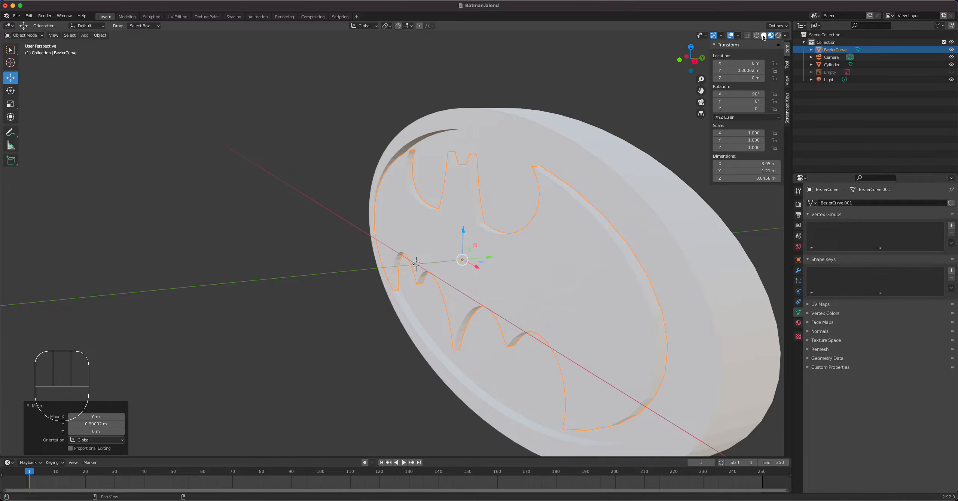
Step: Return the viewport to Solid shading and move the bat about 0.068 m further along Y into the oval base
click(763, 36)
scroll(493, 247, down, 3)
middle_drag(485, 251, 460, 262)
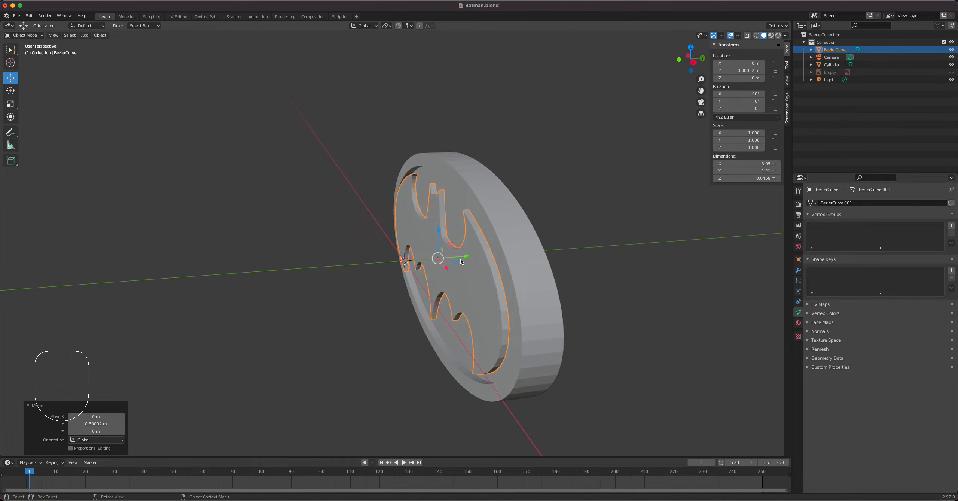
drag(466, 258, 479, 255)
Step: Shade the bat smooth and enable Auto Smooth for its normals
middle_drag(479, 256, 503, 265)
right_click(578, 203)
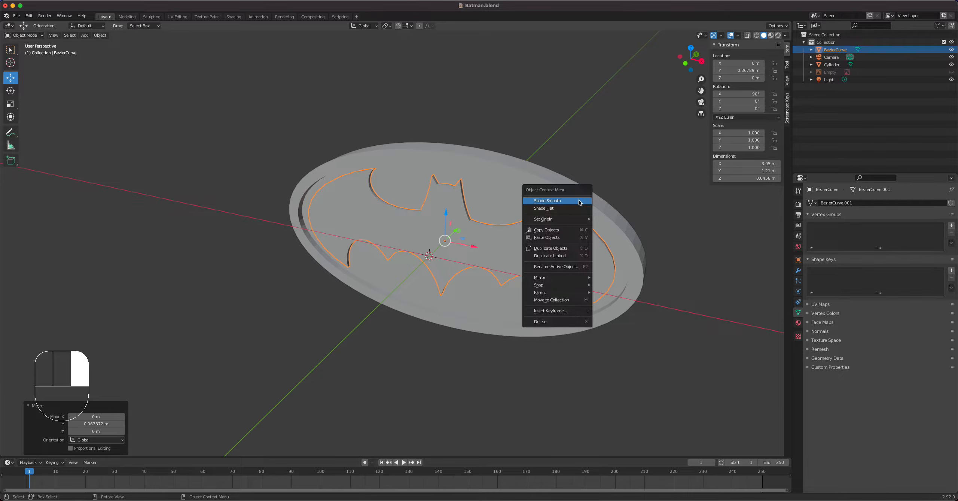
click(575, 203)
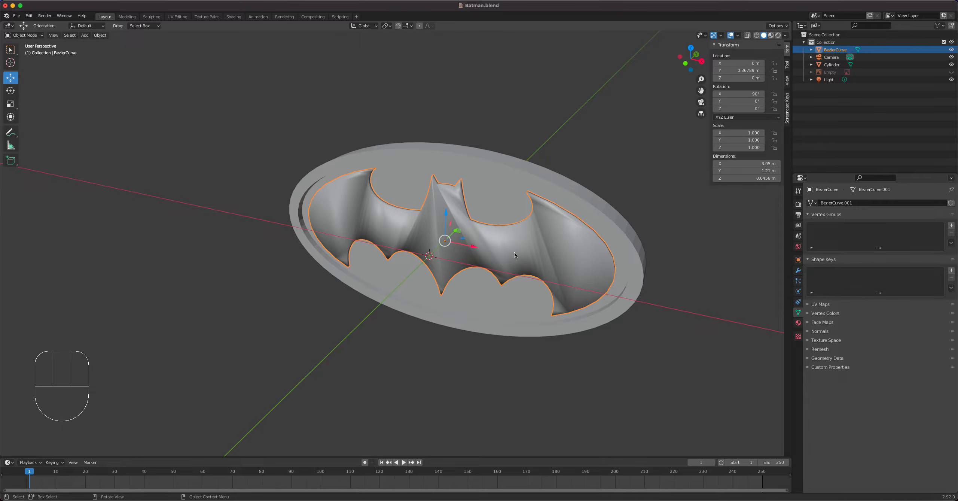
scroll(516, 255, up, 3)
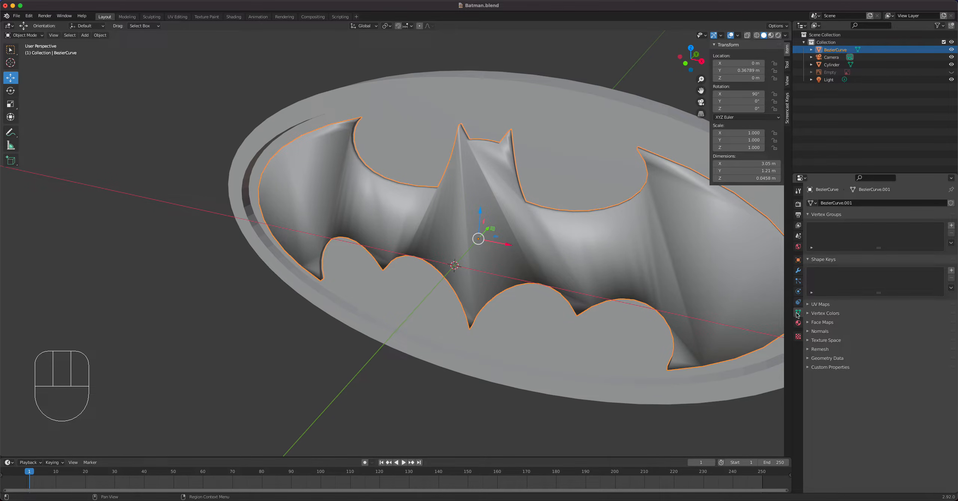
click(807, 332)
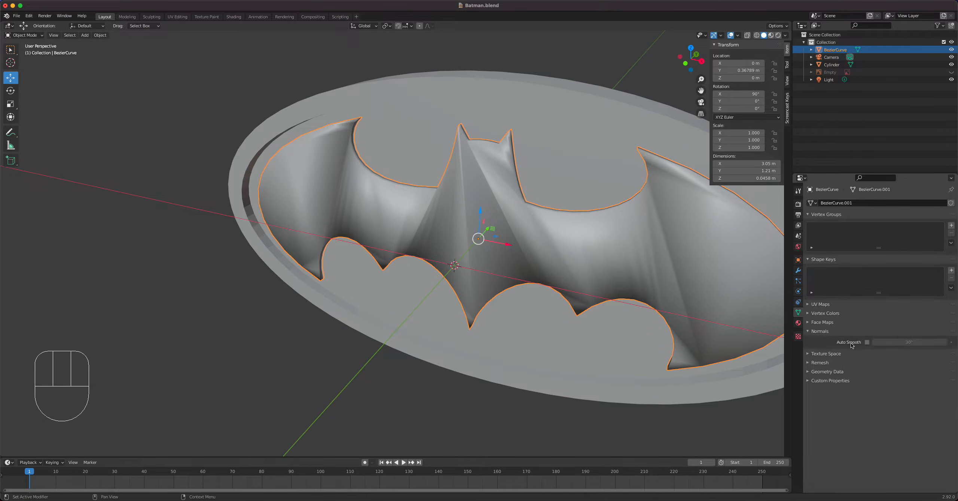
click(867, 343)
Step: Shade the oval base smooth with Auto Smooth enabled for its normals, and reselect the bat
mouse_move(652, 284)
middle_down()
mouse_move(564, 256)
mouse_move(580, 183)
middle_up()
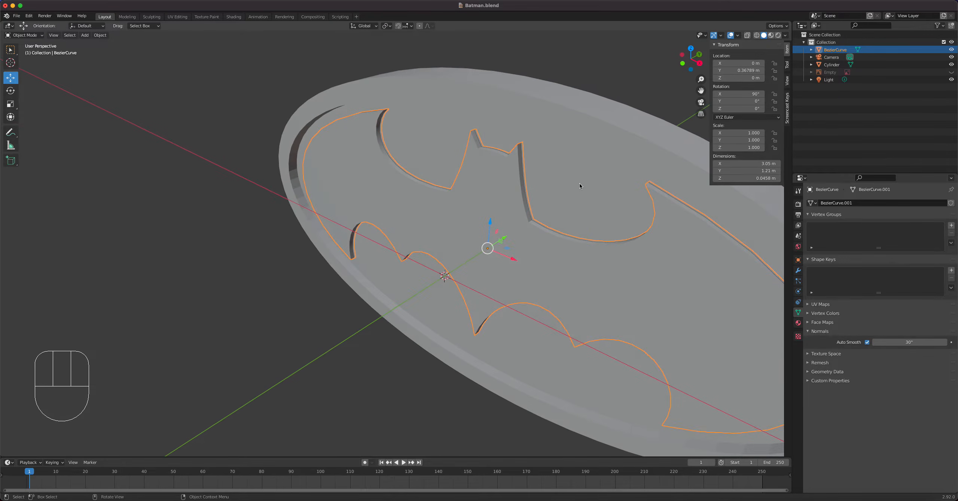
click(579, 183)
right_click(556, 121)
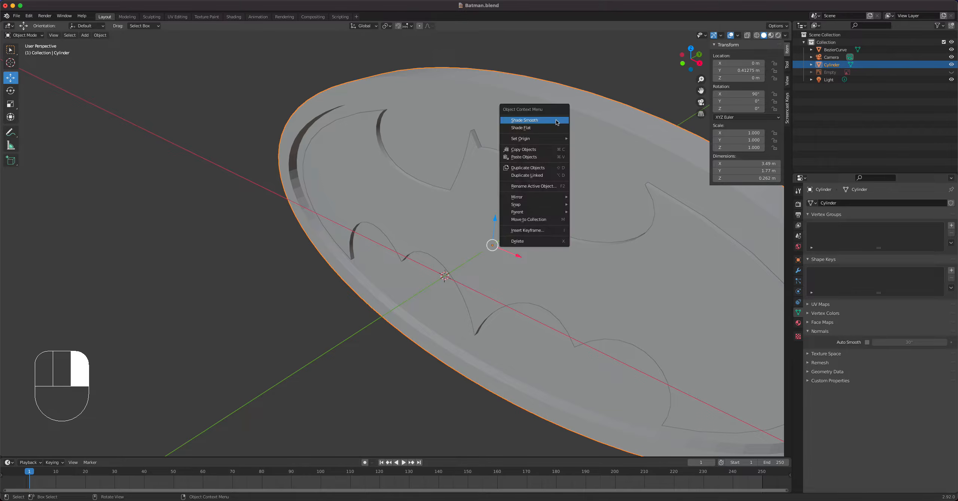
click(556, 120)
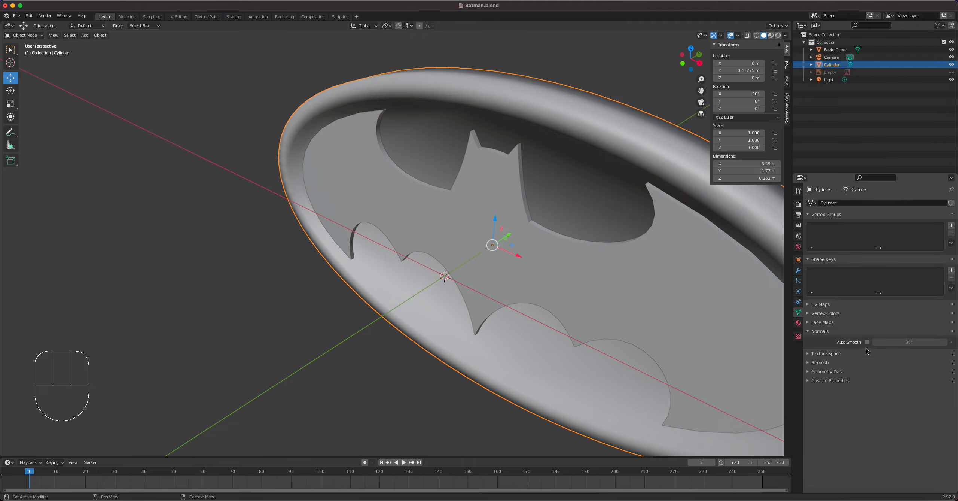
click(867, 342)
scroll(557, 248, down, 6)
middle_drag(555, 247, 552, 285)
scroll(508, 226, up, 4)
click(491, 263)
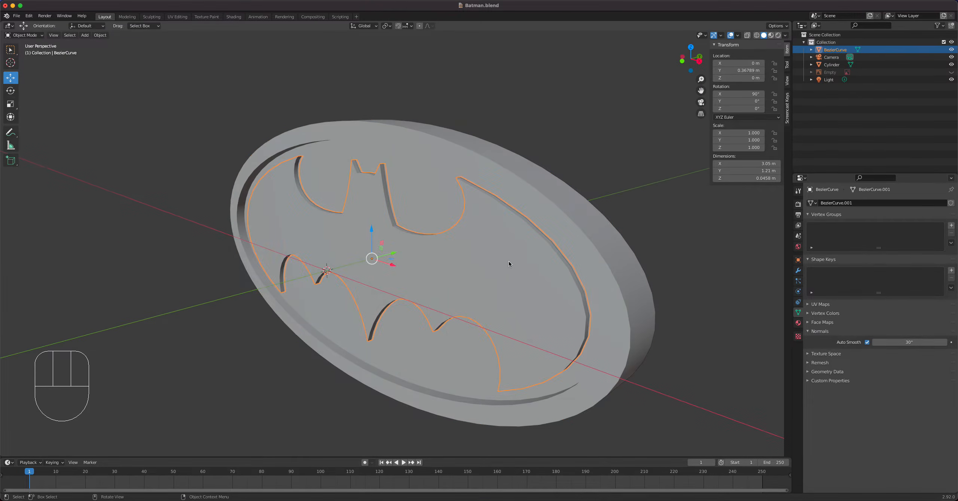
Step: Duplicate the light and place the copy in front of the logo at about X -2.30, Y -2.34, Z -1.23 m
scroll(562, 284, down, 5)
middle_drag(581, 280, 523, 276)
click(479, 203)
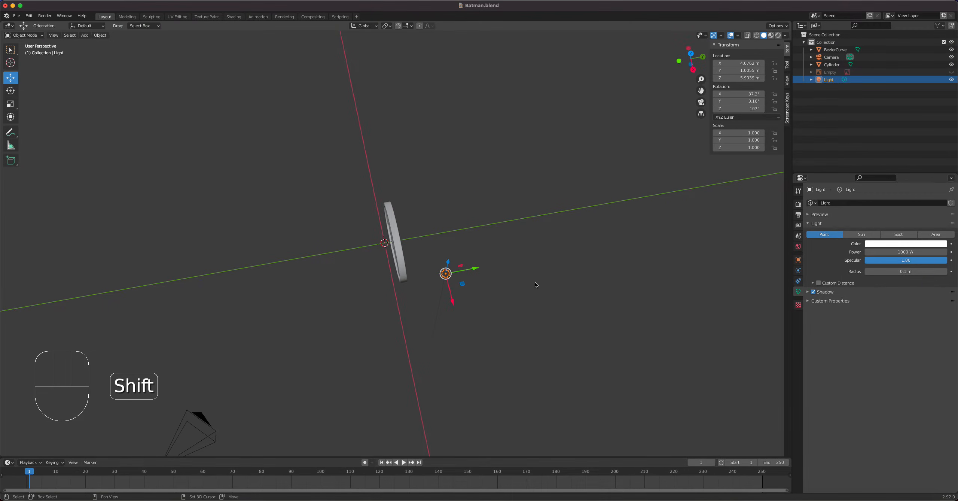
key(shift+d)
click(416, 252)
middle_drag(476, 258, 558, 214)
key(g)
click(409, 444)
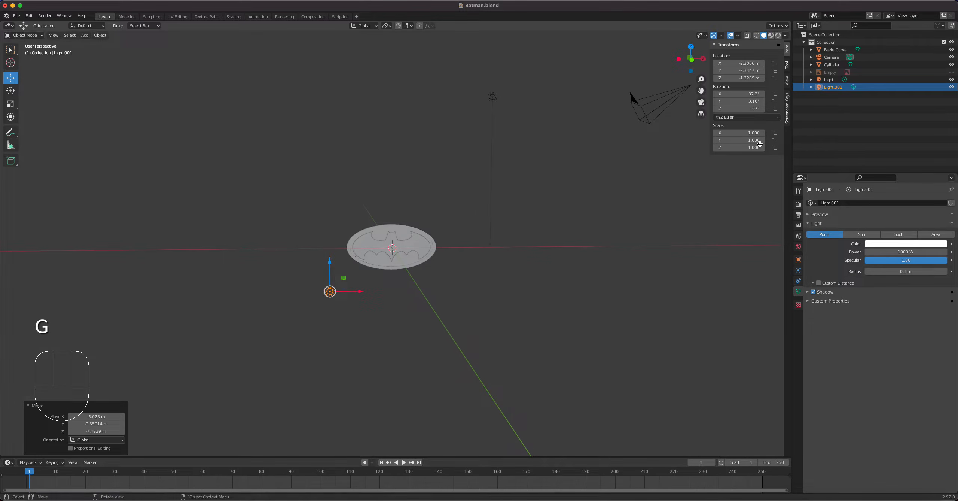
Step: Switch the viewport to Rendered shading and frame the logo together with the duplicated light
click(778, 35)
mouse_move(579, 190)
middle_down()
mouse_move(507, 211)
mouse_move(526, 219)
mouse_move(442, 253)
mouse_move(526, 221)
middle_up()
scroll(500, 245, down, 3)
scroll(503, 243, up, 3)
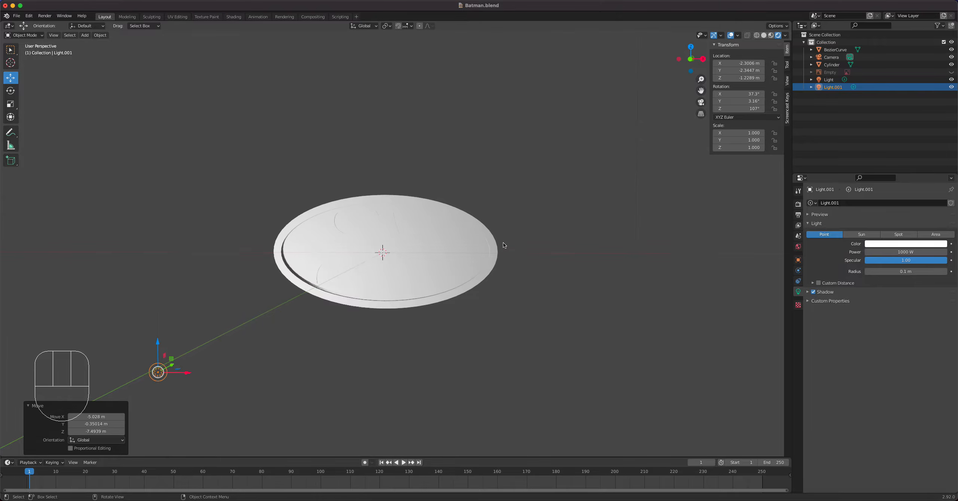
shift+middle_drag(513, 255, 577, 202)
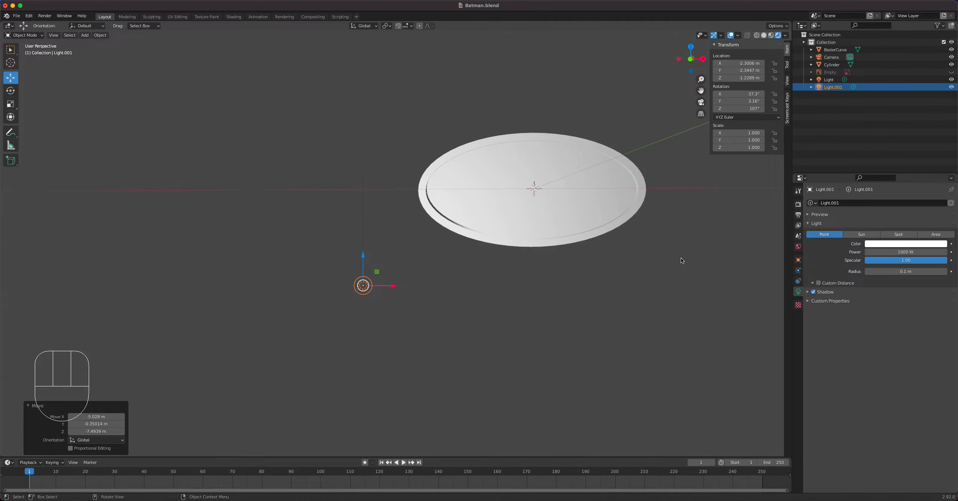
Step: Try a power of 20 W on the duplicated light
click(905, 250)
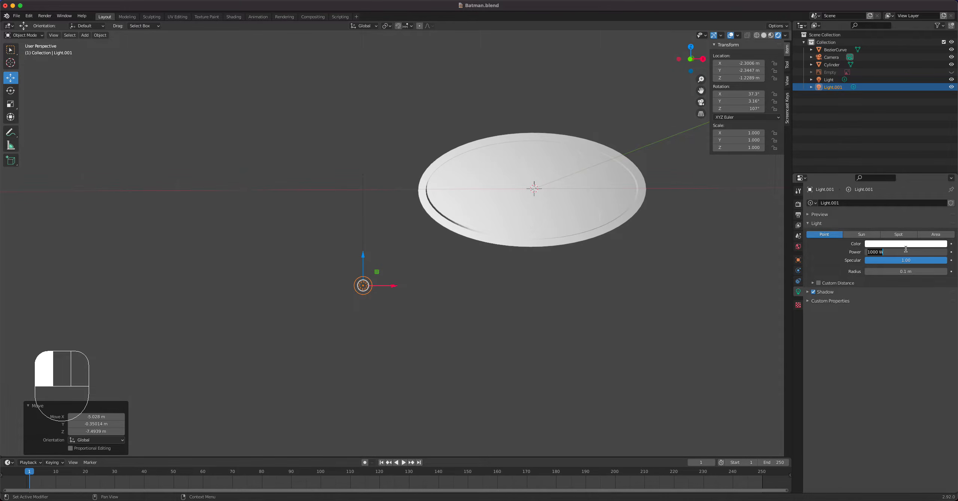
text(20)
key(Return)
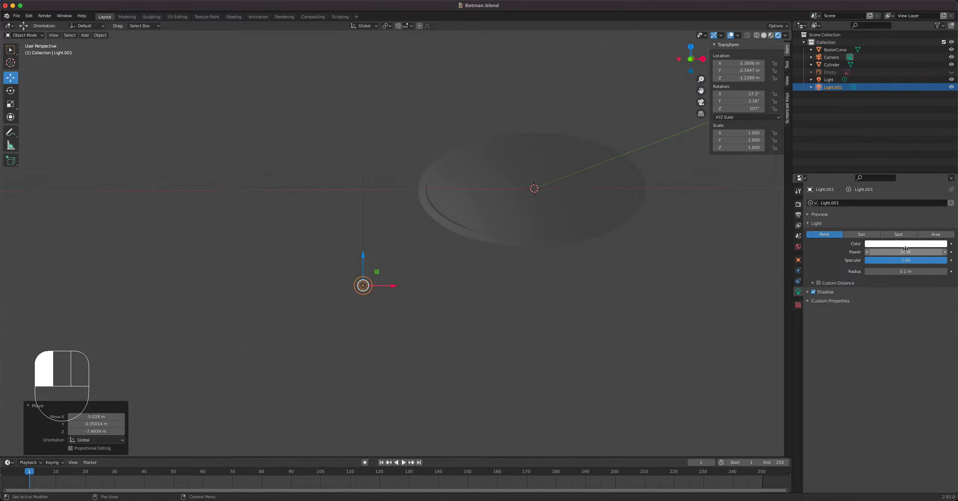
Step: Set the duplicated light's power to 100 W
click(922, 254)
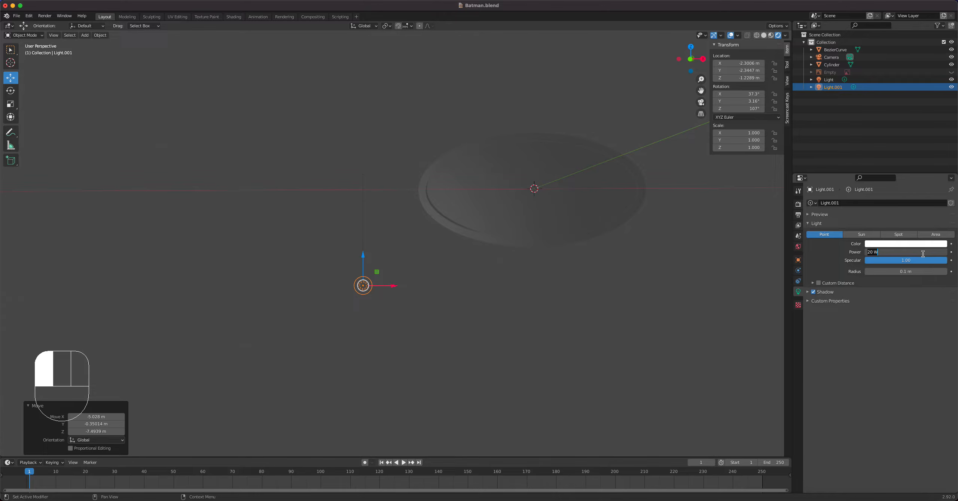
text(100)
key(Return)
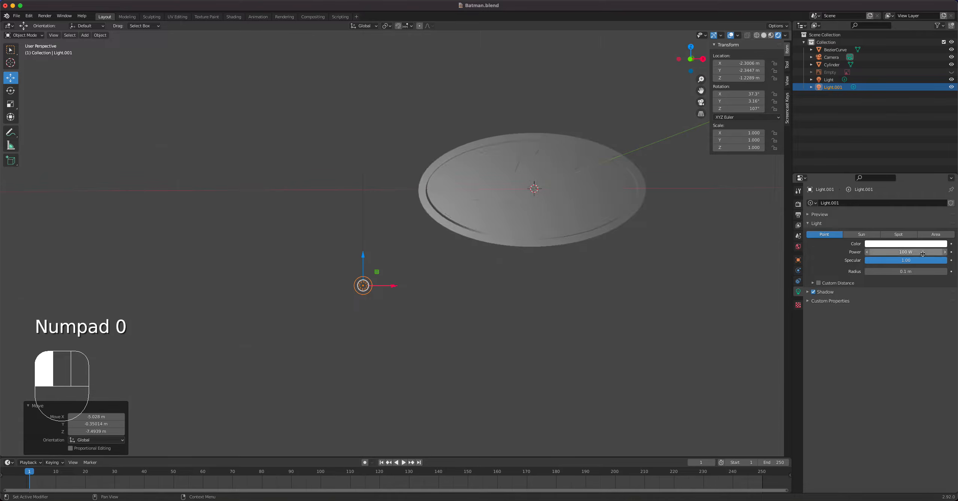
Step: Give the oval base a new material with Metallic at about 0.99 and a near-black base color
middle_drag(487, 209, 520, 212)
scroll(519, 212, down, 4)
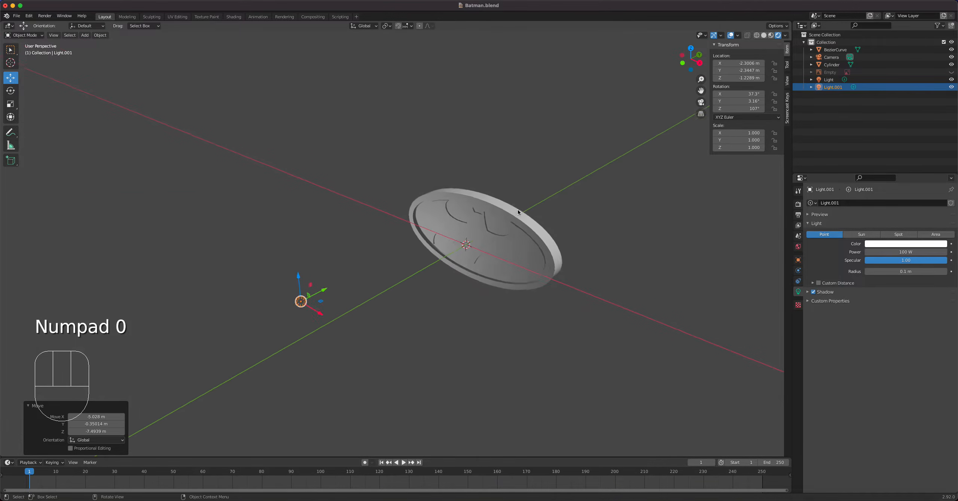
middle_drag(408, 270, 463, 268)
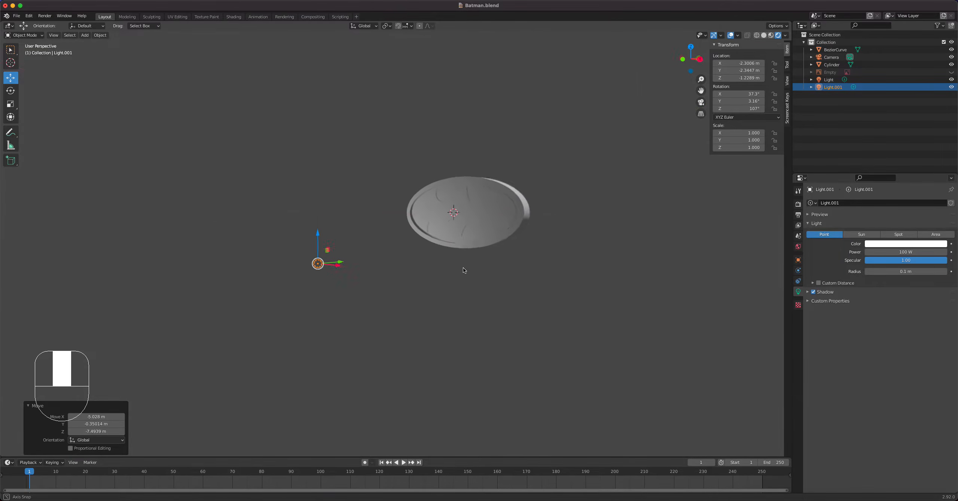
scroll(465, 262, up, 3)
shift+middle_drag(497, 233, 422, 272)
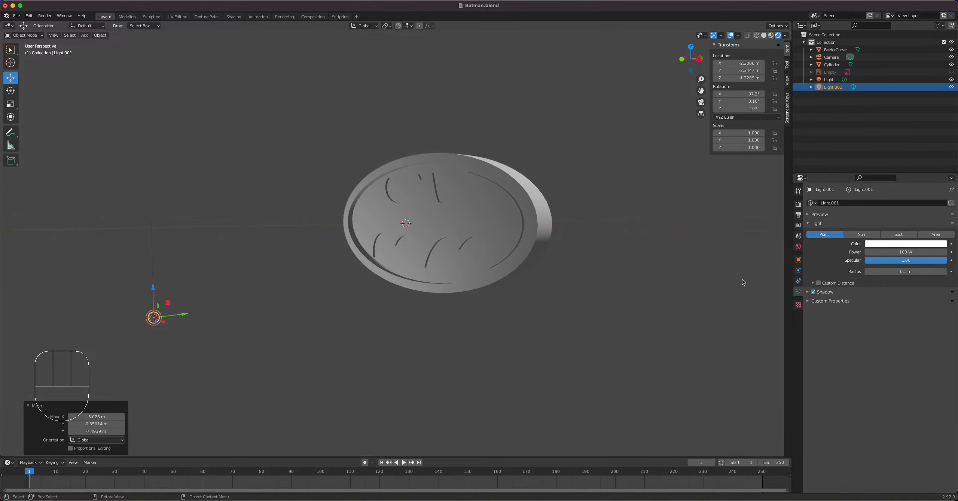
click(533, 229)
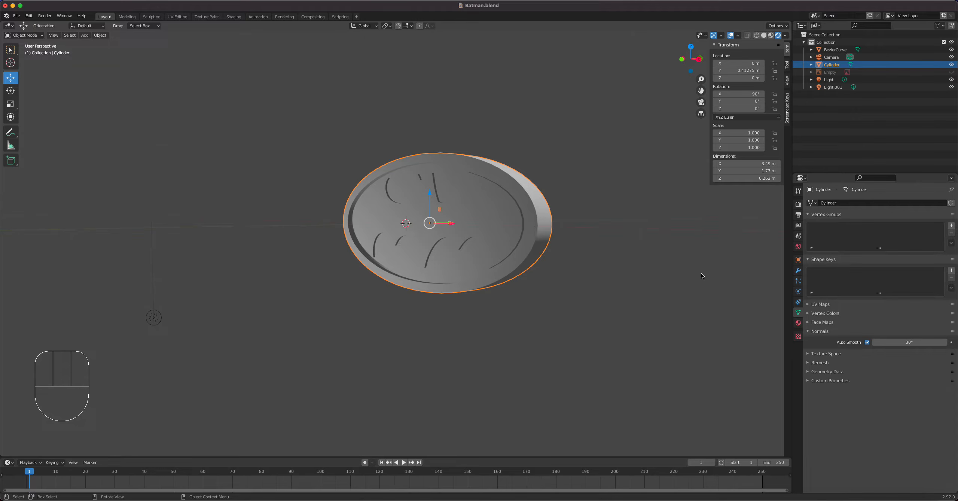
click(798, 323)
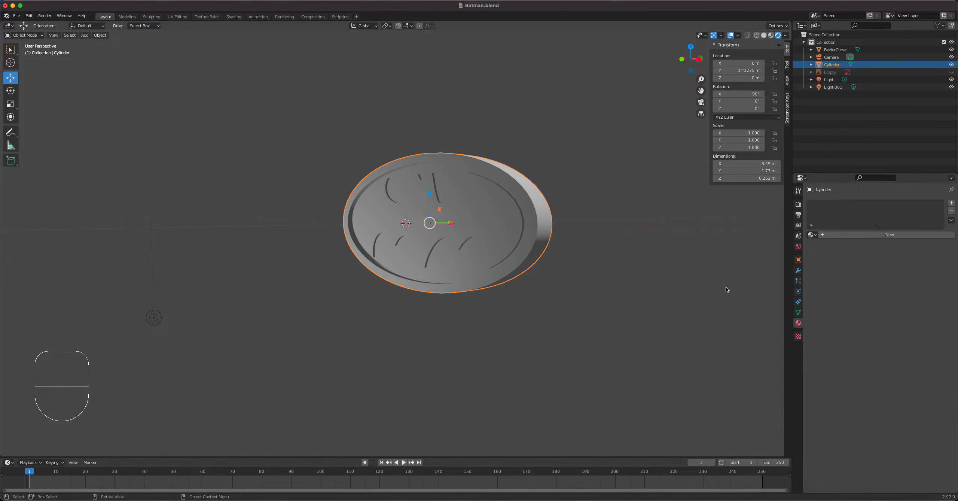
click(887, 234)
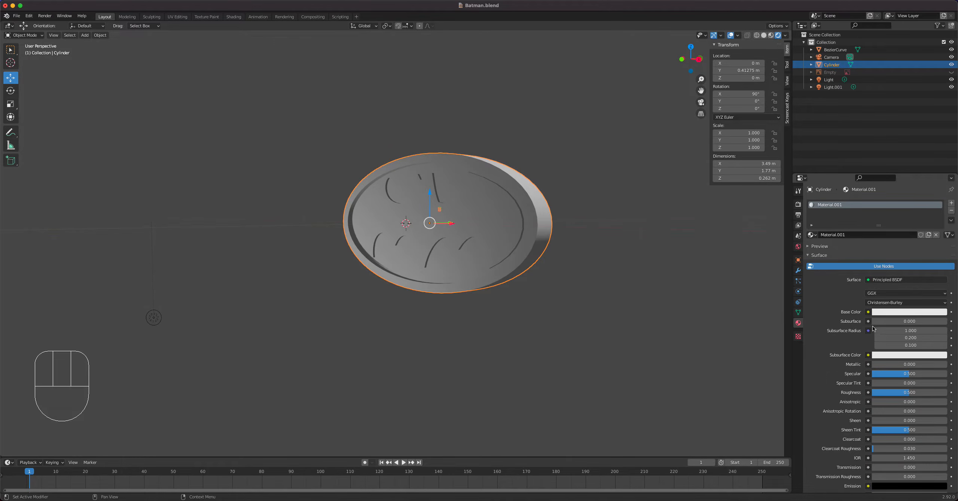
drag(873, 361, 936, 352)
click(908, 312)
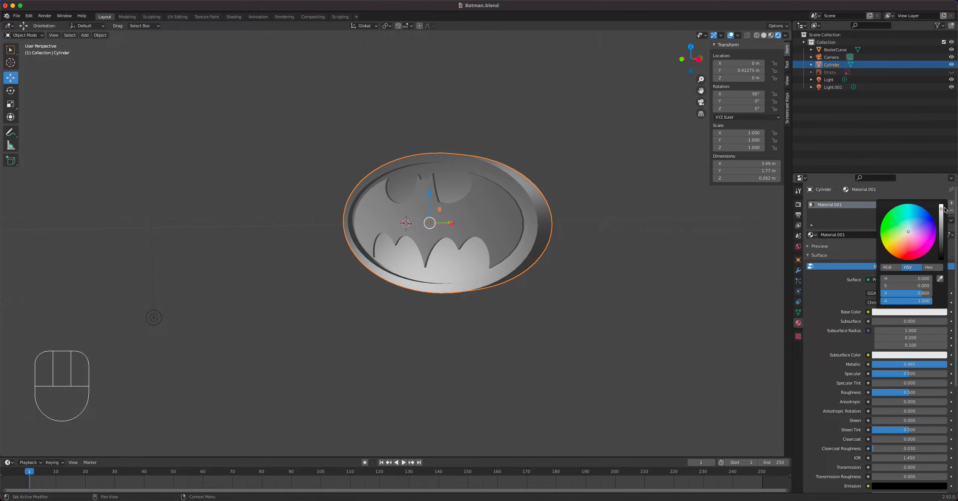
drag(940, 209, 947, 266)
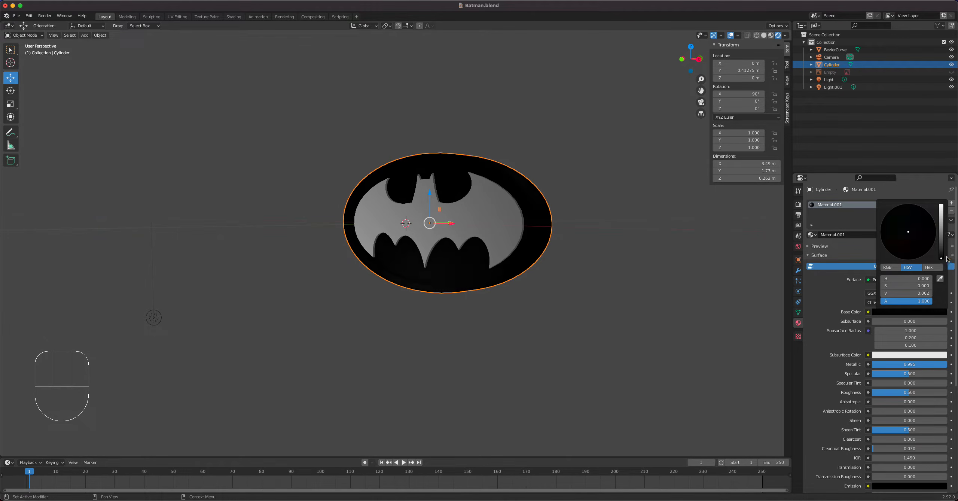
Step: Add a second material to the oval base, using an Emission surface with a saturated yellow color
scroll(444, 223, up, 3)
middle_drag(468, 204, 546, 307)
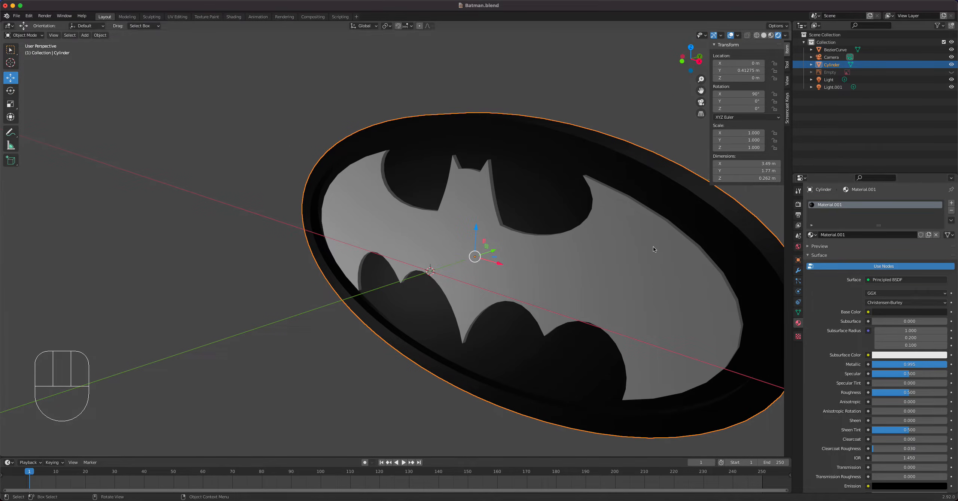
click(950, 204)
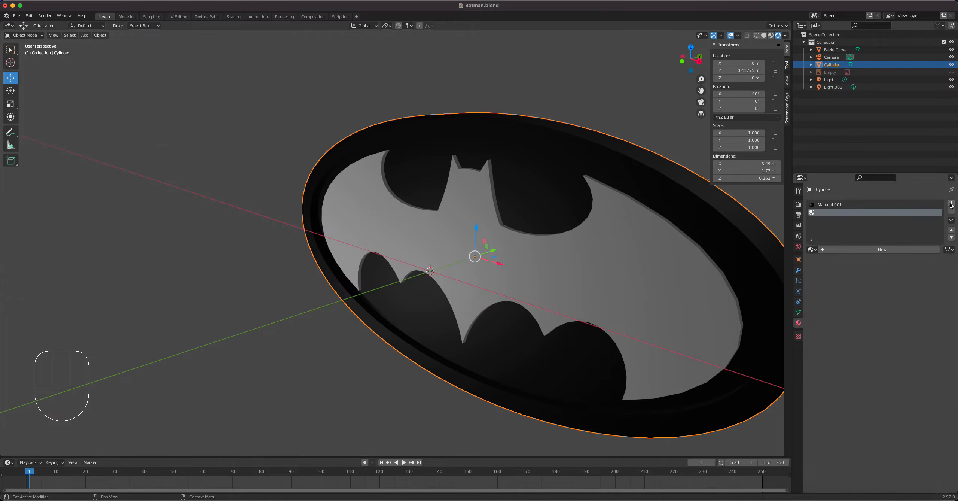
click(884, 250)
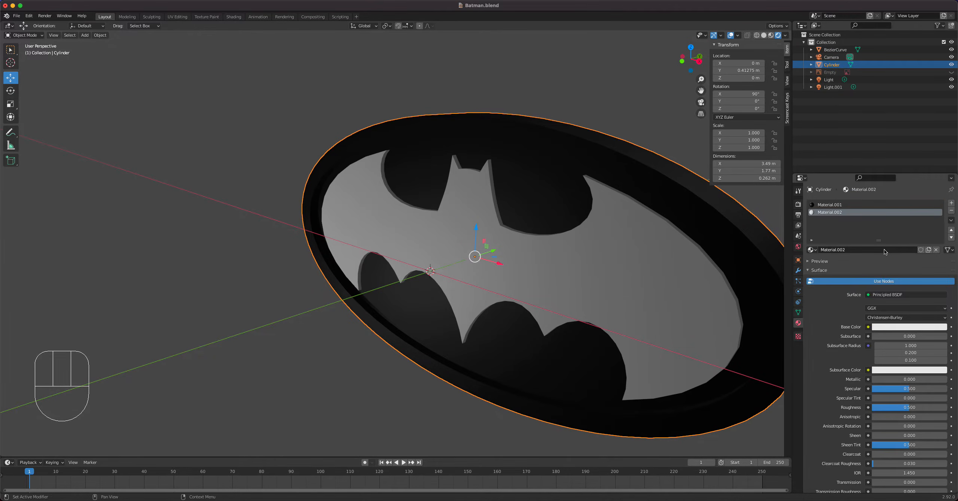
click(902, 328)
click(900, 295)
drag(874, 303, 855, 344)
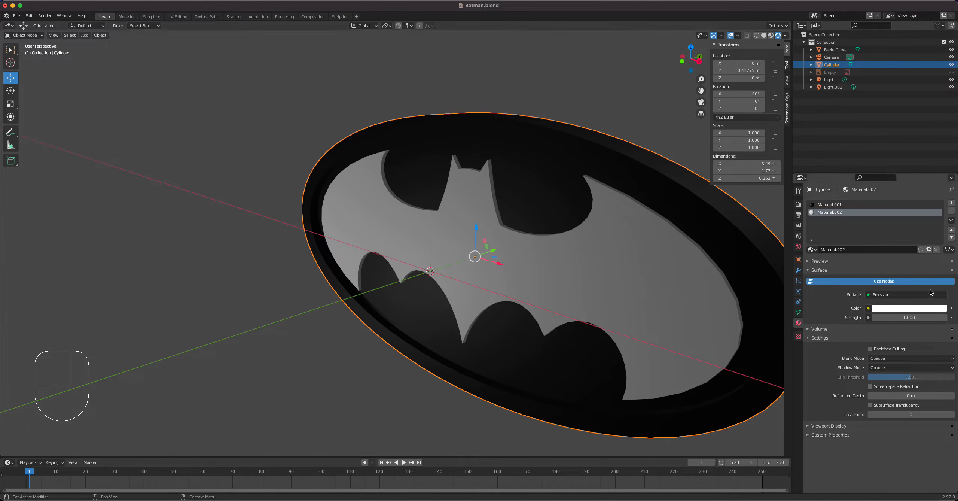
click(912, 312)
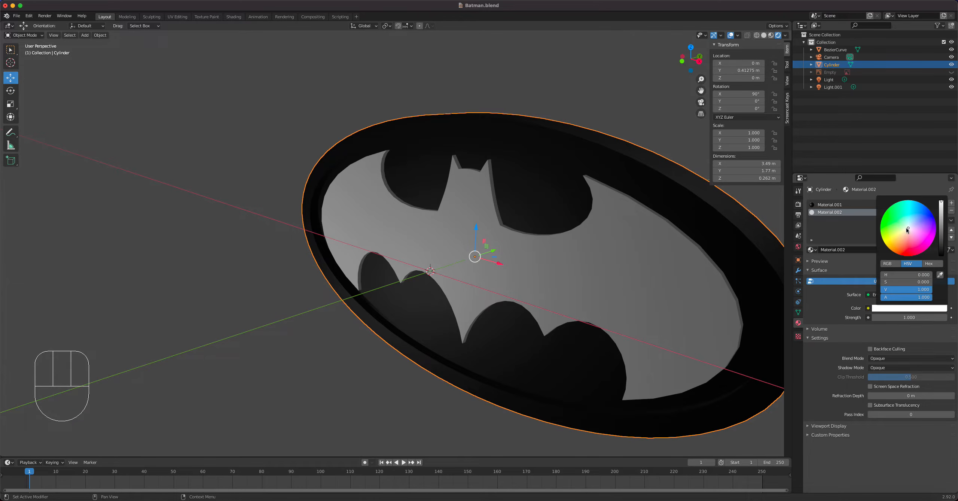
drag(908, 229, 888, 246)
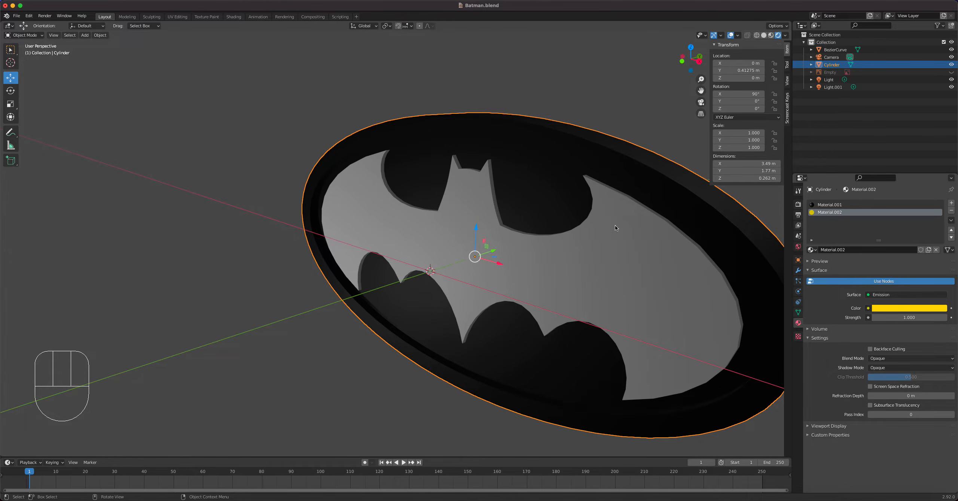
Step: Assign the yellow emission material to the selected recessed face of the oval base, and return to Object Mode
key(Tab)
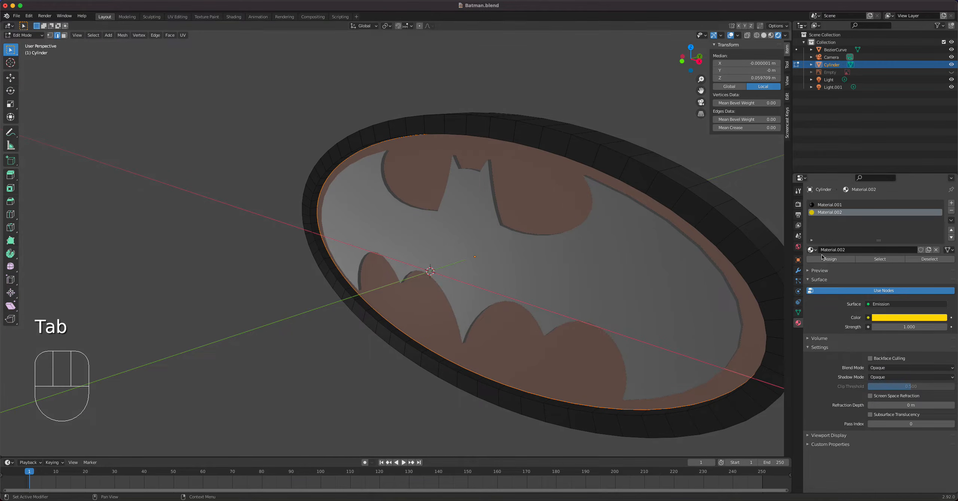
click(834, 260)
middle_drag(593, 298, 579, 270)
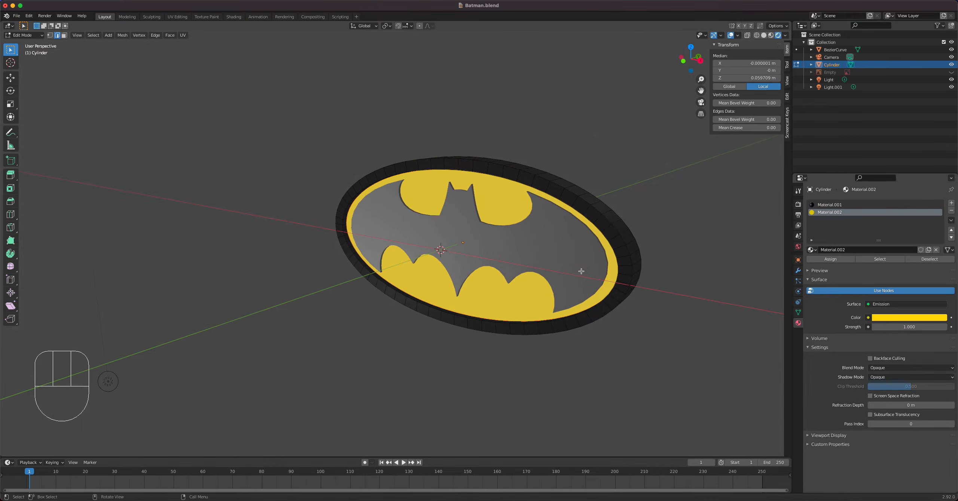
key(Tab)
Step: Apply the oval base's existing black material, Material.001, to the bat shape
click(562, 256)
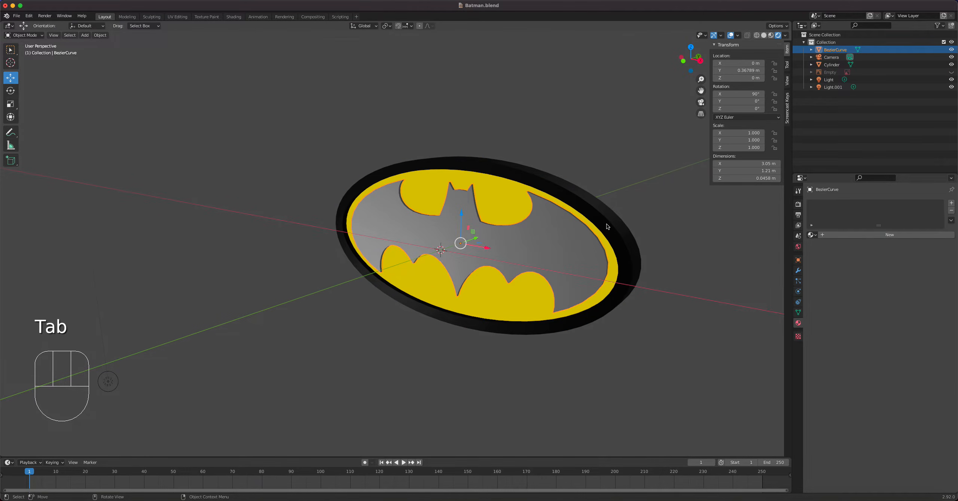
click(812, 235)
click(830, 253)
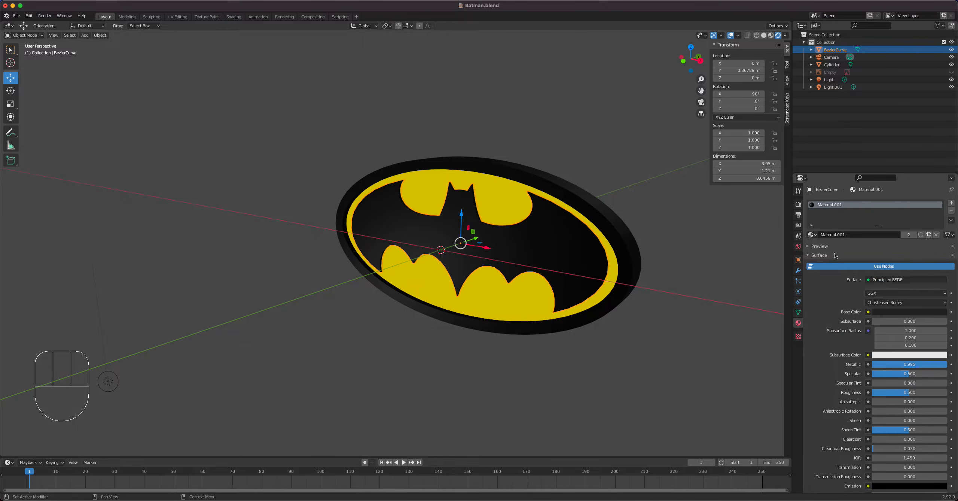
mouse_move(539, 247)
middle_down()
mouse_move(545, 231)
mouse_move(568, 262)
mouse_move(546, 266)
mouse_move(602, 243)
mouse_move(551, 255)
middle_up()
scroll(557, 259, down, 3)
scroll(562, 253, up, 4)
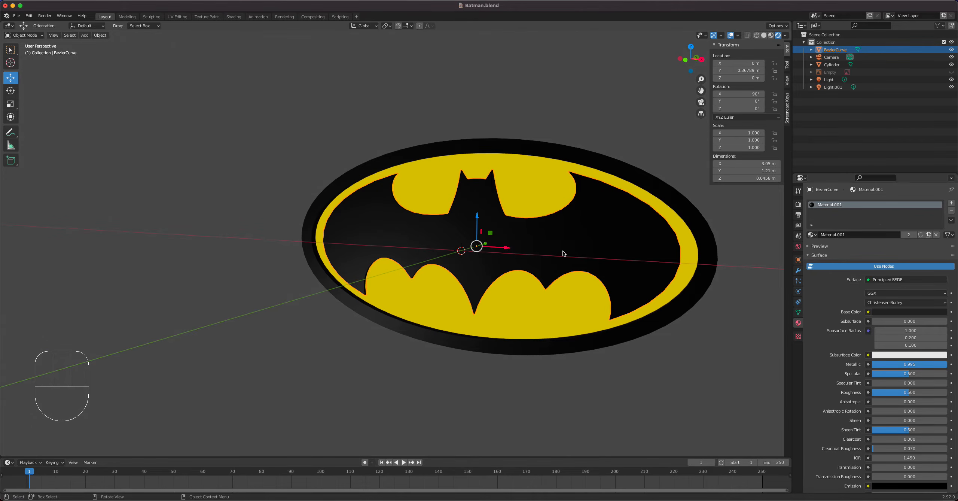
Step: Enable Ambient Occlusion, Bloom and Screen Space Reflections for the Eevee renderer
click(798, 204)
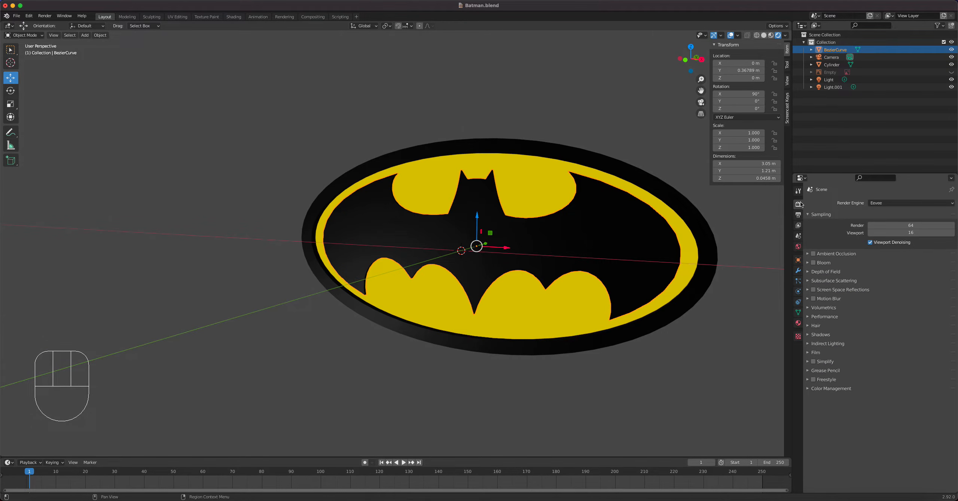
click(814, 262)
middle_drag(621, 217, 551, 244)
click(813, 289)
scroll(638, 280, down, 4)
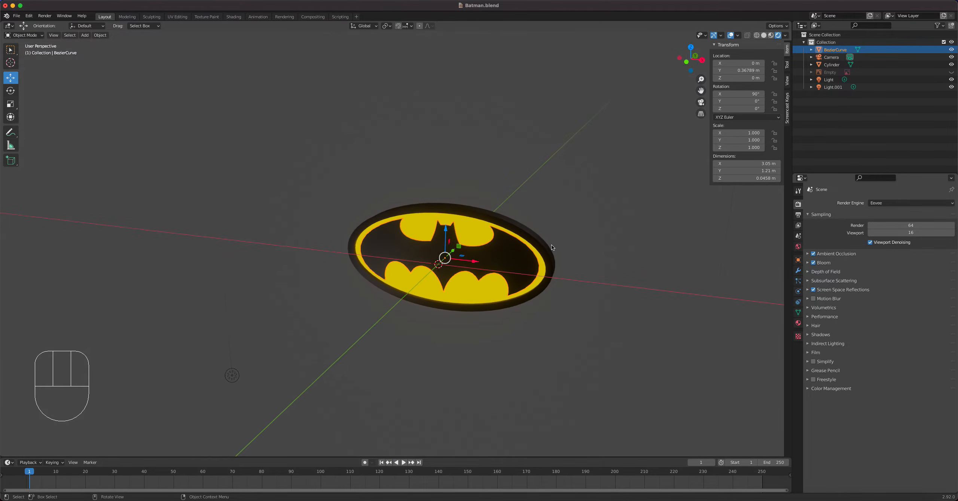
scroll(568, 230, up, 4)
Step: Lower the Roughness of the black Material.001 to about 0.277
click(606, 201)
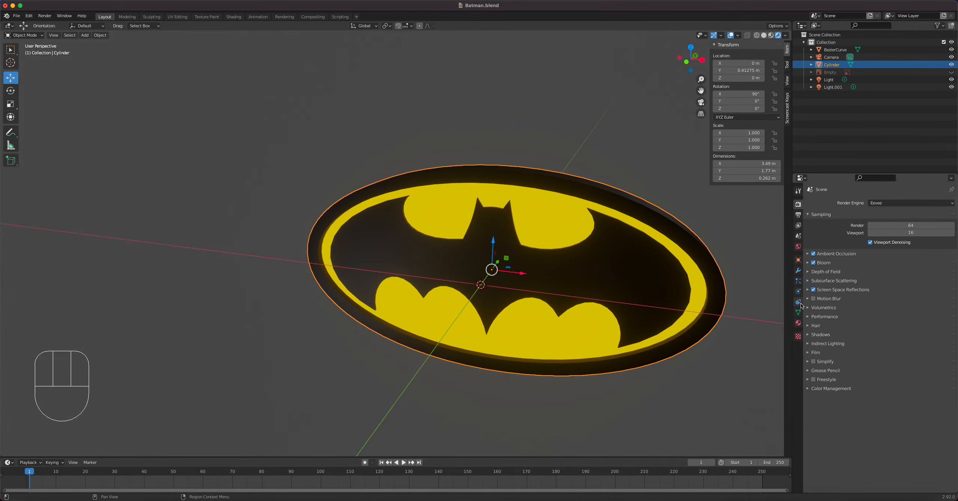
click(798, 322)
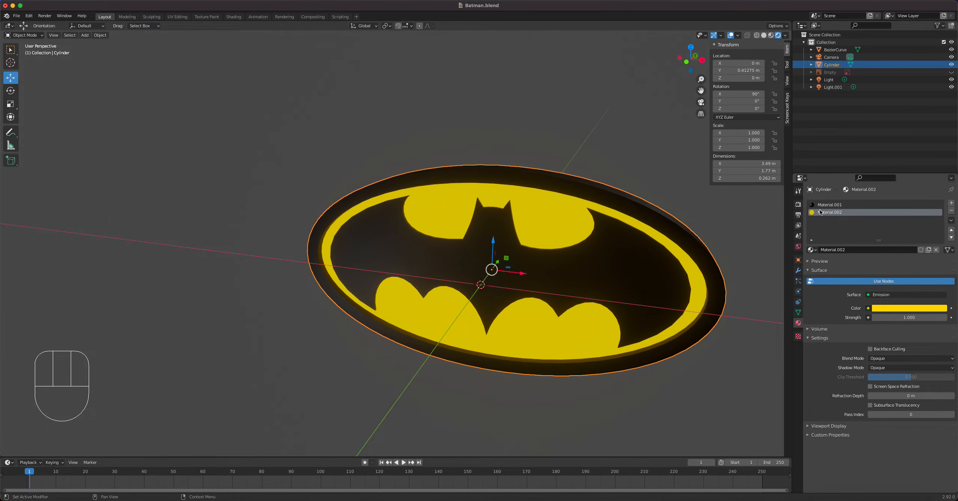
click(838, 205)
drag(905, 408, 883, 404)
middle_drag(659, 262, 405, 274)
scroll(602, 288, down, 5)
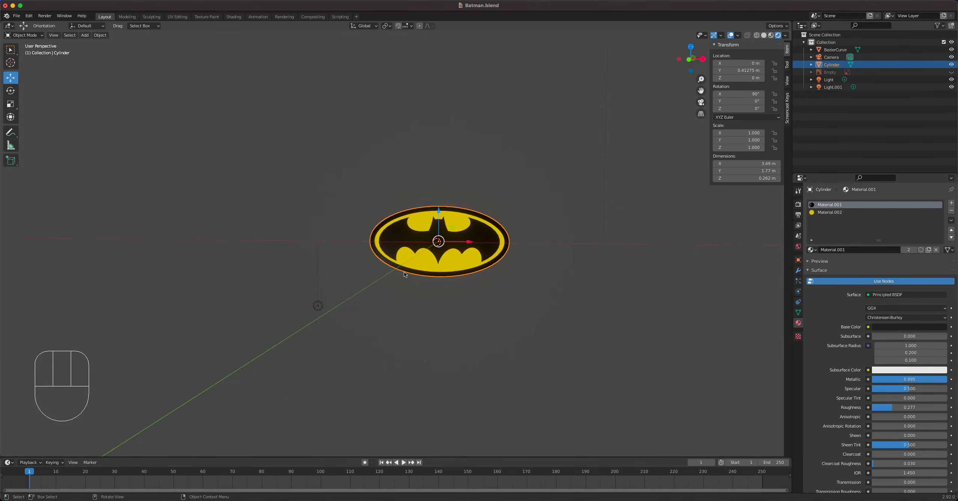
Step: Set the power of the light in front of the logo, Light.001, to 75 W
click(313, 309)
click(905, 251)
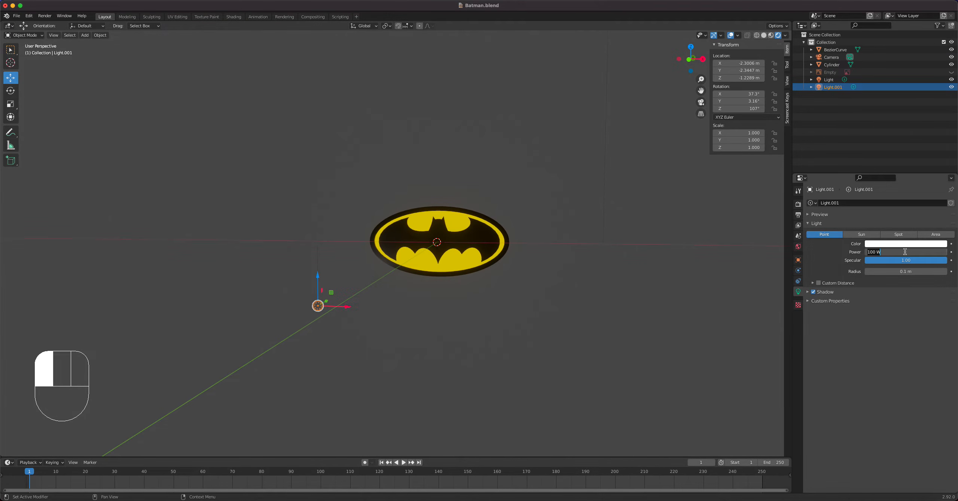
text(75)
key(Return)
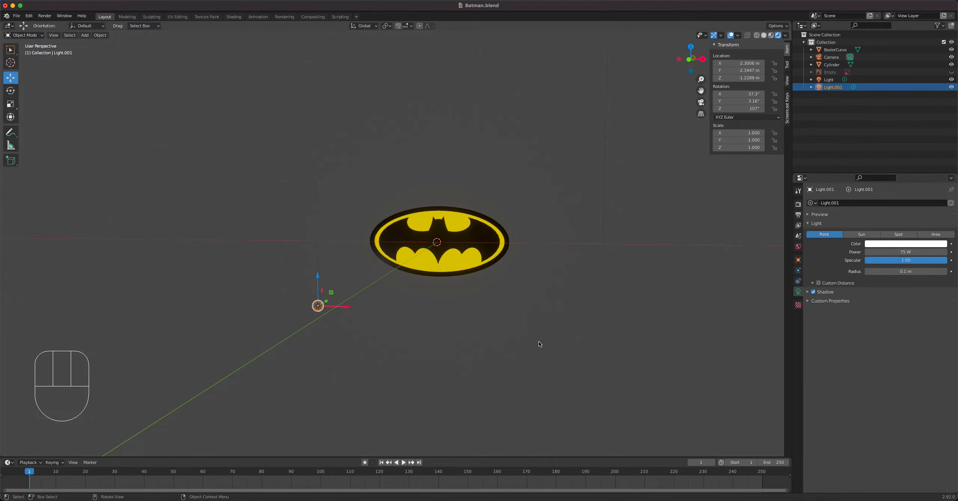
Step: Duplicate the 75 W light and place the copy near X 2.24 m, Y -1.92 m, Z 0.65 m
key(shift+g)
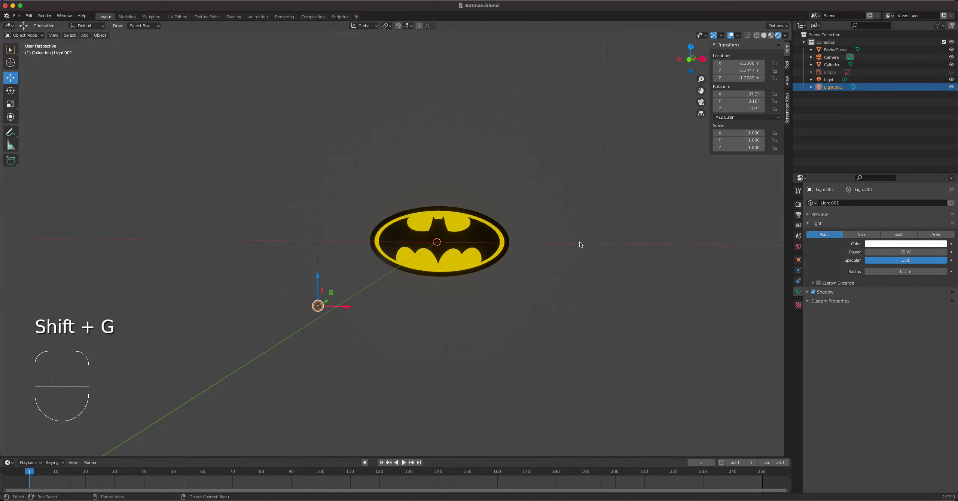
key(shift+d)
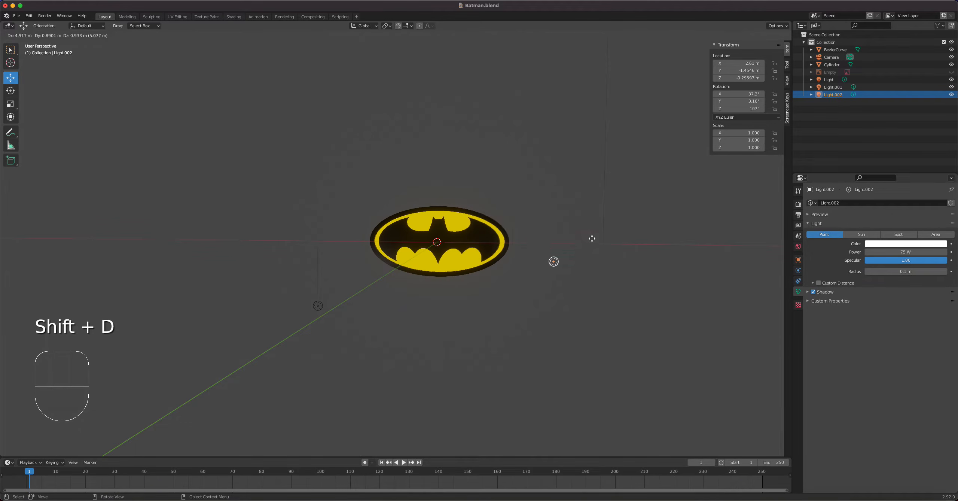
click(581, 201)
middle_drag(581, 201, 478, 323)
key(g)
click(434, 318)
scroll(472, 275, up, 5)
scroll(460, 314, up, 4)
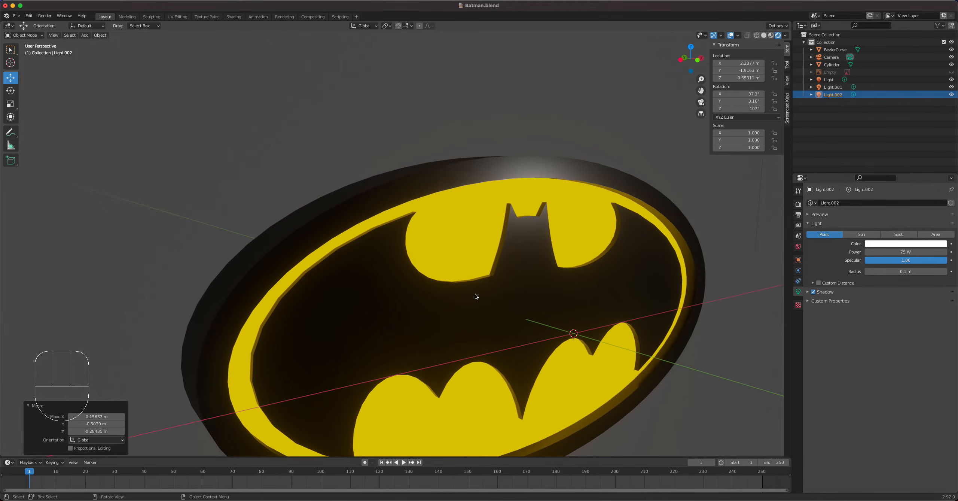
Step: Apply all transforms to the bat shape
click(475, 296)
click(100, 35)
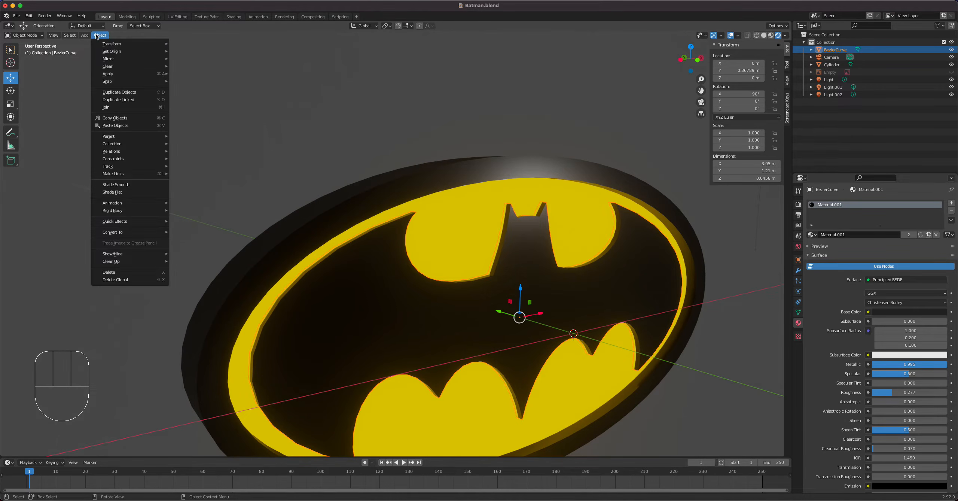
mouse_move(130, 74)
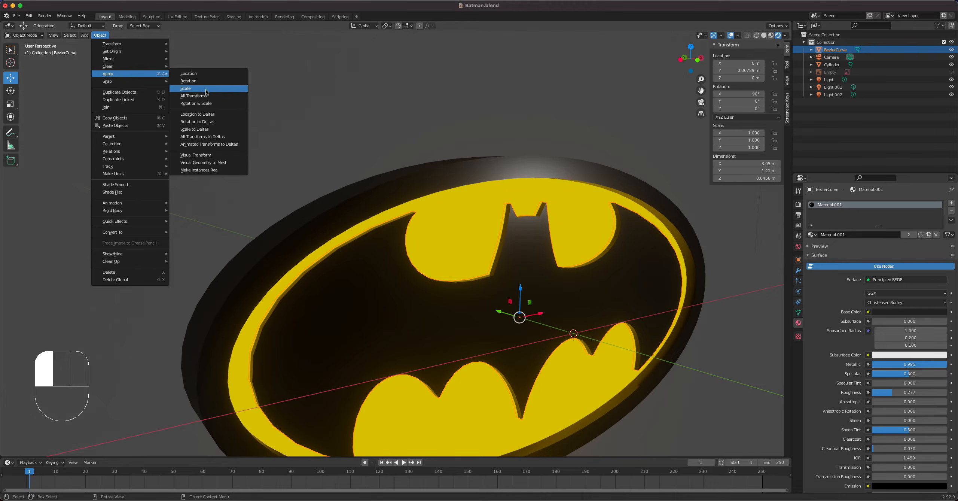
click(202, 95)
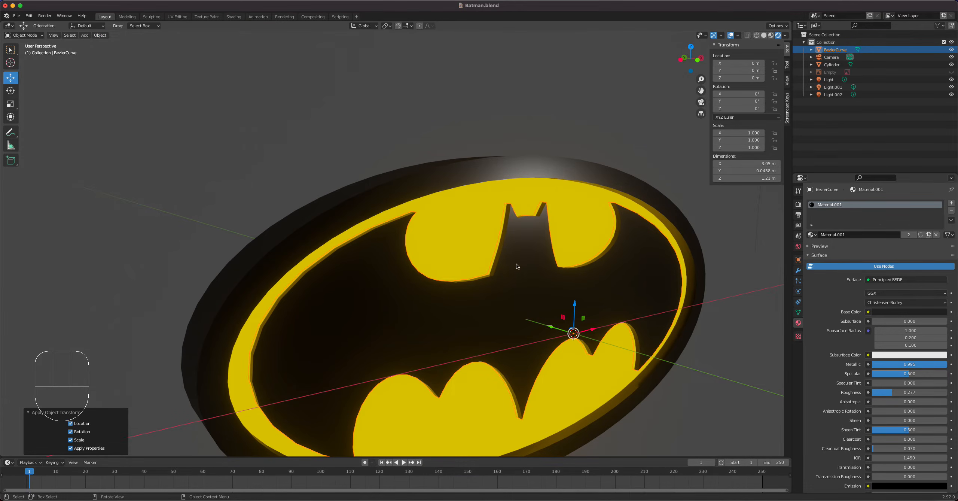
Step: Bevel the outline edges of the bat's front face with a width of about 0.005 m
key(Tab)
middle_drag(515, 263, 505, 261)
scroll(505, 262, up, 3)
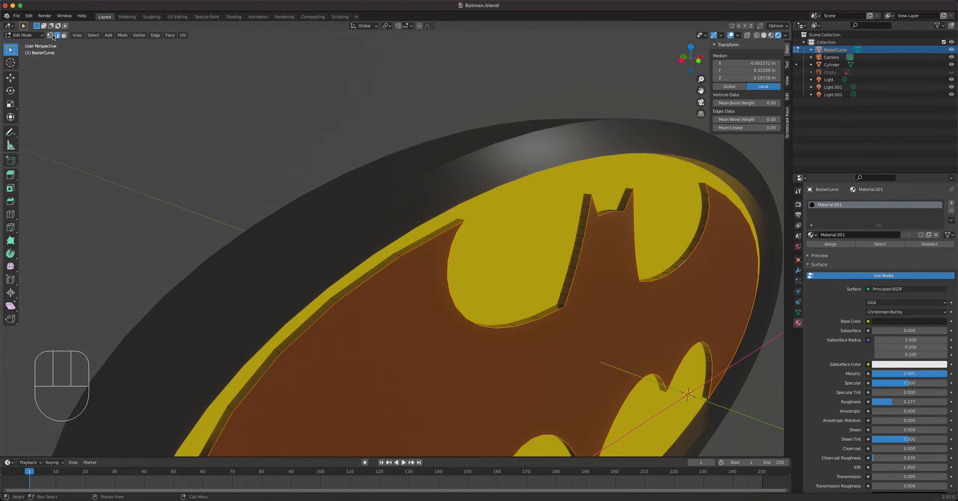
right_drag(582, 253, 573, 281)
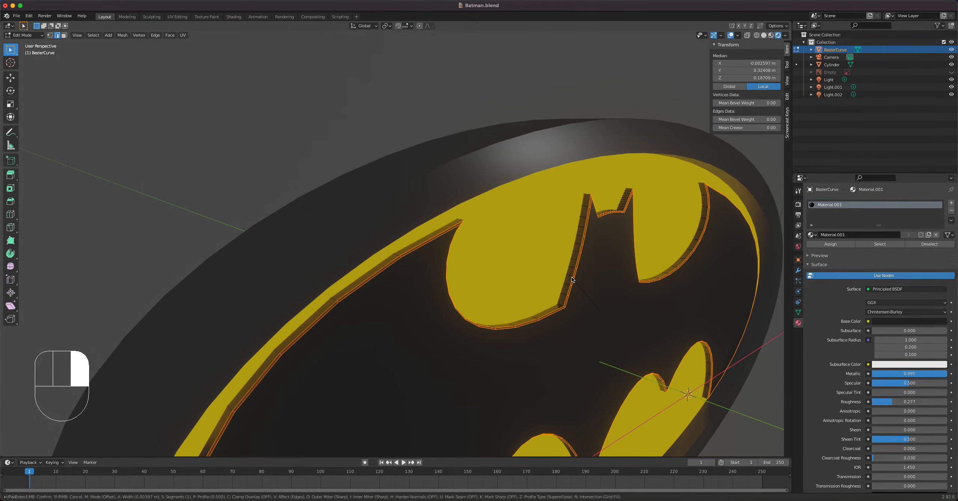
click(568, 275)
middle_drag(595, 270, 537, 265)
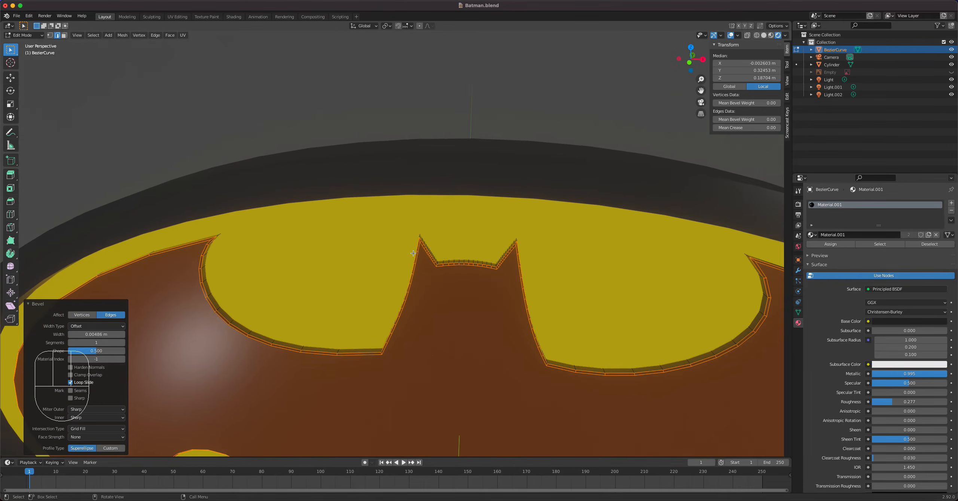
Step: Raise the bat's edge bevel to 4 segments
scroll(413, 251, up, 6)
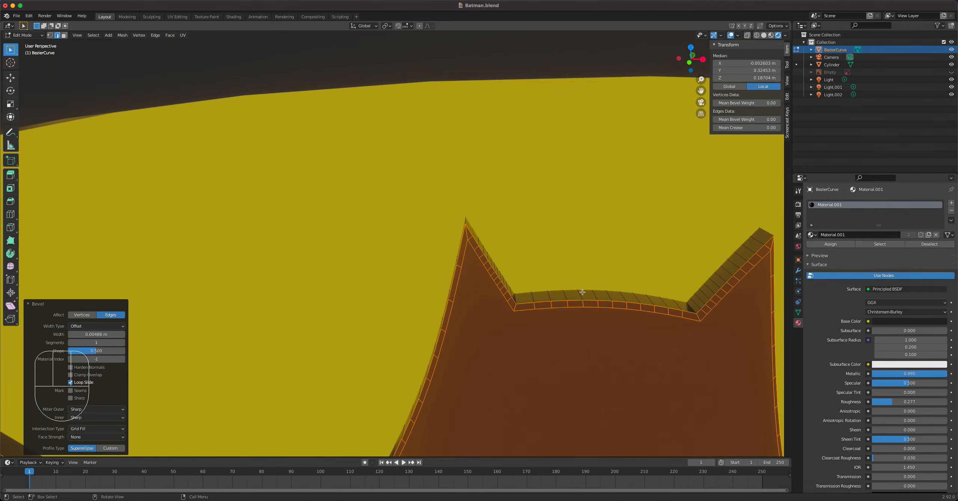
scroll(624, 284, down, 7)
middle_drag(619, 278, 545, 246)
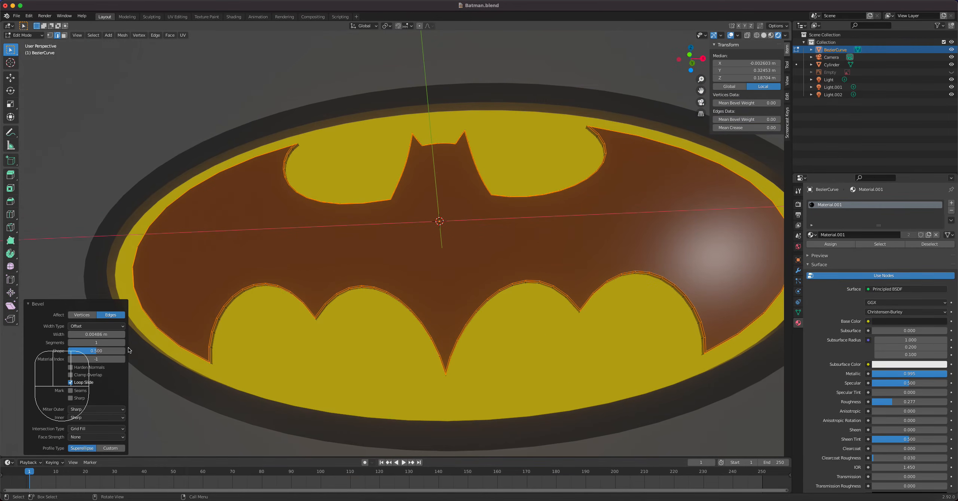
click(124, 343)
click(124, 343)
click(124, 342)
middle_drag(141, 339, 344, 292)
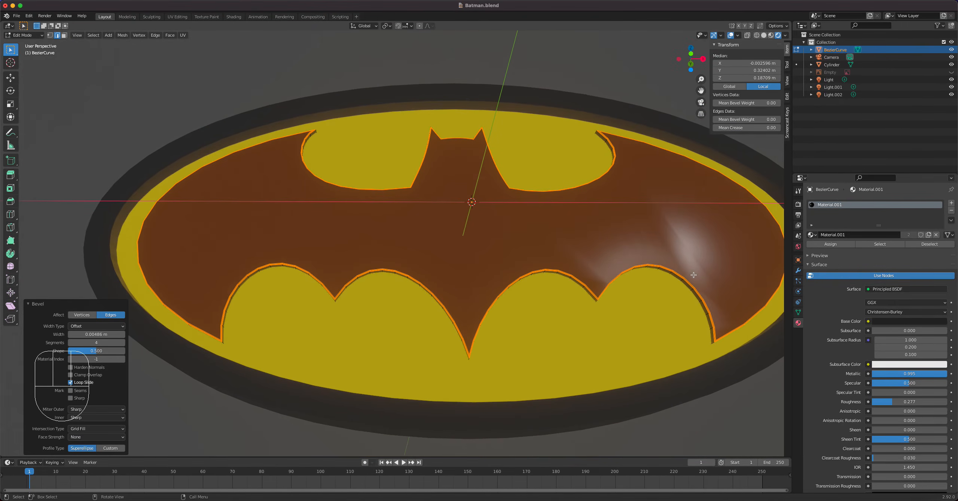
Step: Try an Auto Smooth angle of 60° on the bat mesh
click(798, 312)
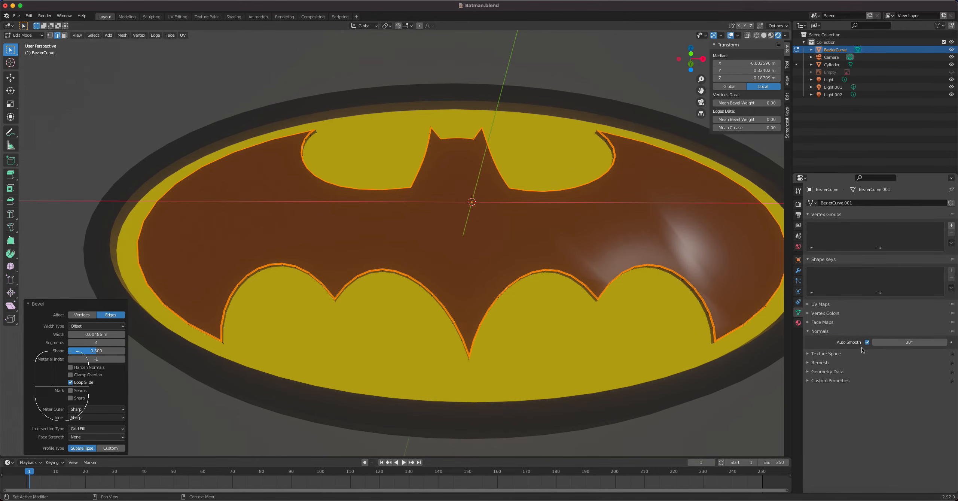
click(886, 343)
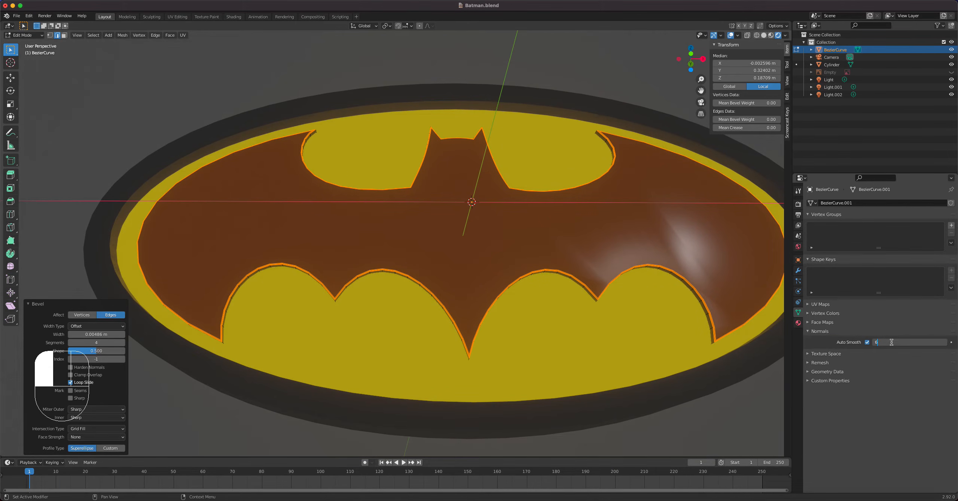
text(60)
key(Return)
drag(821, 355, 926, 367)
drag(846, 341, 896, 341)
Step: Return to Object Mode and reduce the bat's Auto Smooth angle to about 0.3°, keeping Auto Smooth enabled
key(Tab)
mouse_move(717, 292)
middle_down()
mouse_move(727, 308)
mouse_move(713, 318)
mouse_move(705, 298)
mouse_move(730, 301)
middle_up()
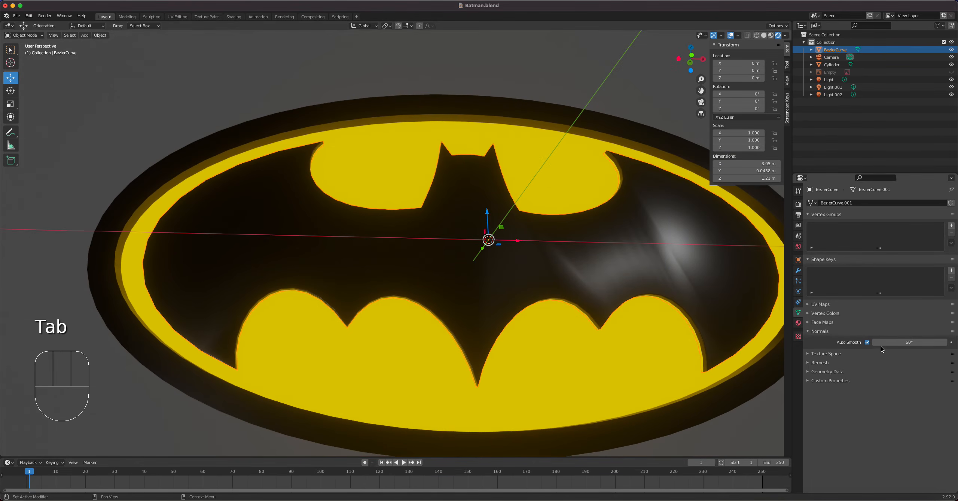
drag(901, 342, 955, 346)
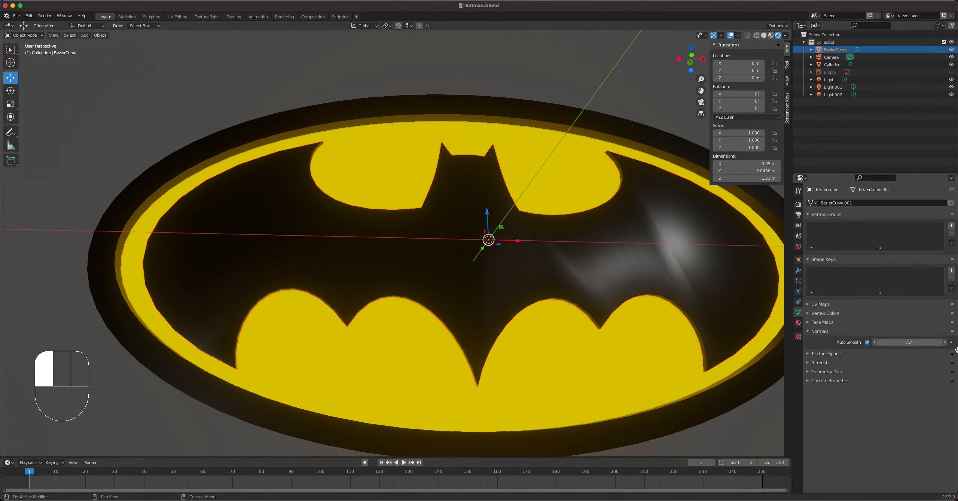
mouse_move(769, 341)
mouse_down()
mouse_move(635, 327)
mouse_move(829, 348)
mouse_up()
drag(665, 337, 610, 330)
middle_drag(611, 328, 621, 292)
scroll(615, 277, up, 4)
scroll(617, 279, down, 6)
click(867, 342)
click(867, 342)
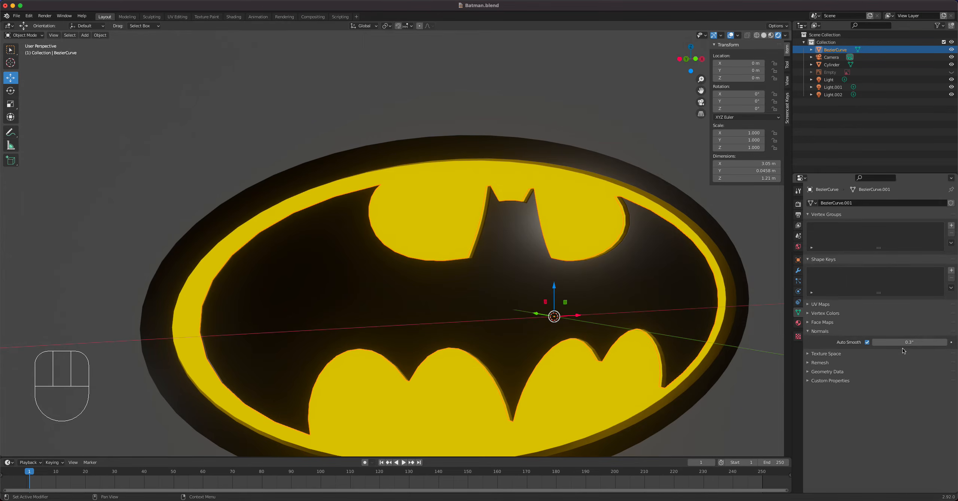
Step: Try a slightly higher Auto Smooth angle on the bat mesh and check the shading around its edges
click(945, 342)
middle_drag(763, 333, 624, 259)
scroll(624, 258, up, 6)
scroll(624, 259, down, 5)
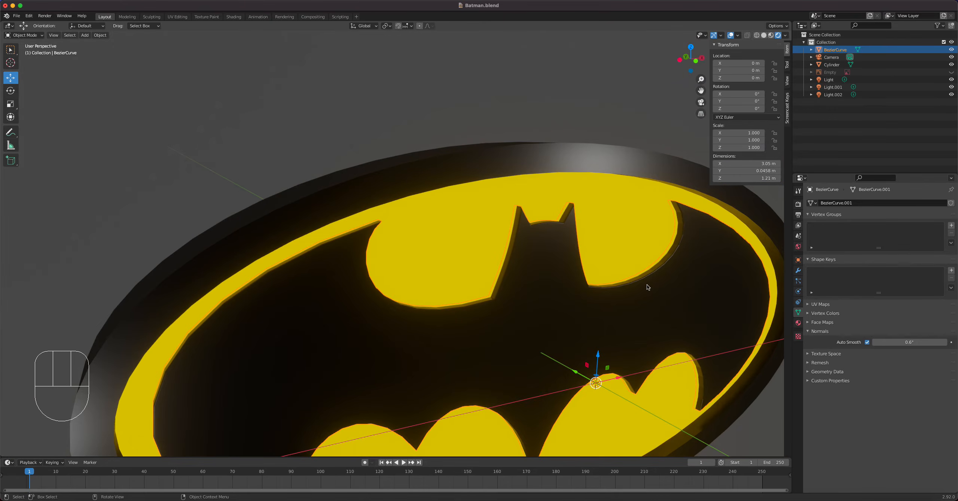
middle_drag(645, 271, 665, 243)
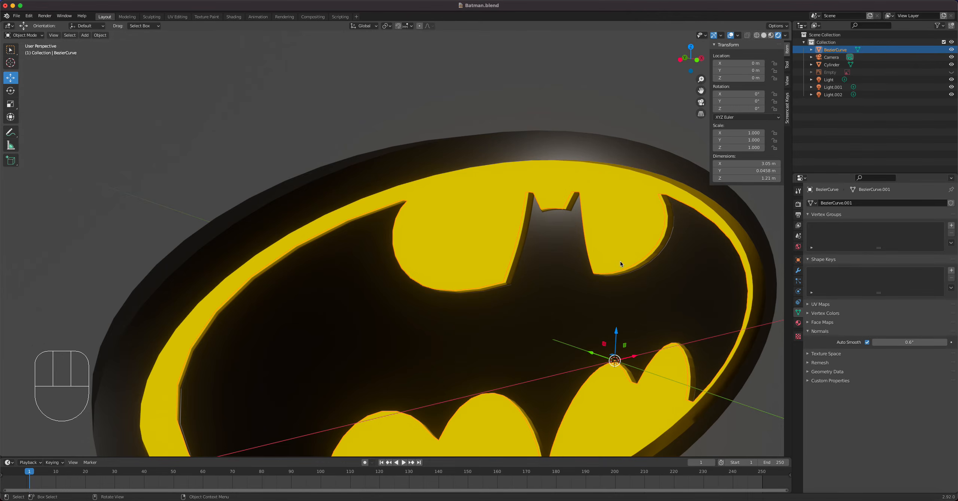
key(Tab)
key(Tab)
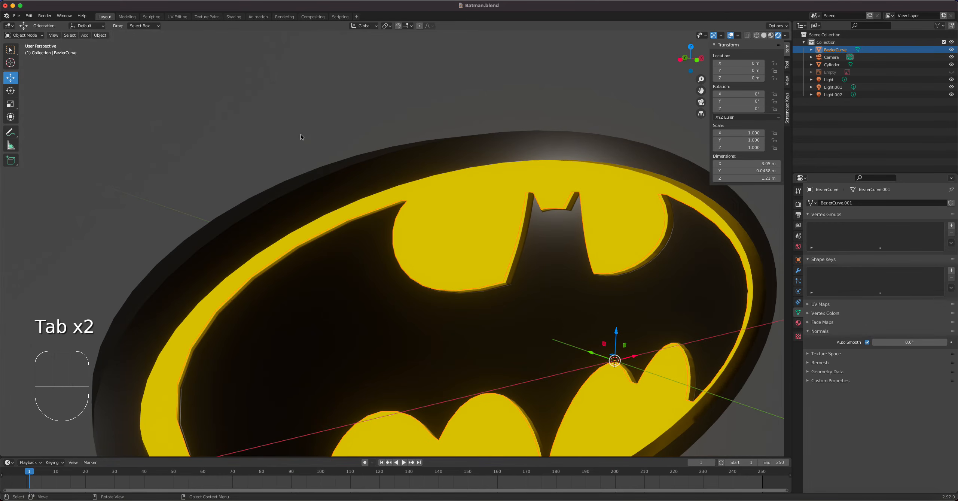
Step: Add a test Bezier curve at the world origin and view it from the top
click(85, 36)
mouse_move(109, 51)
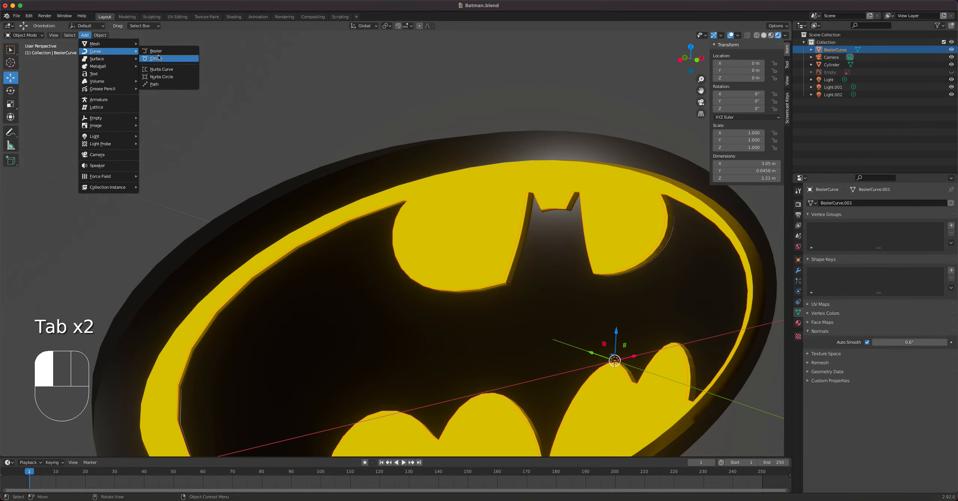
middle_drag(372, 214, 467, 301)
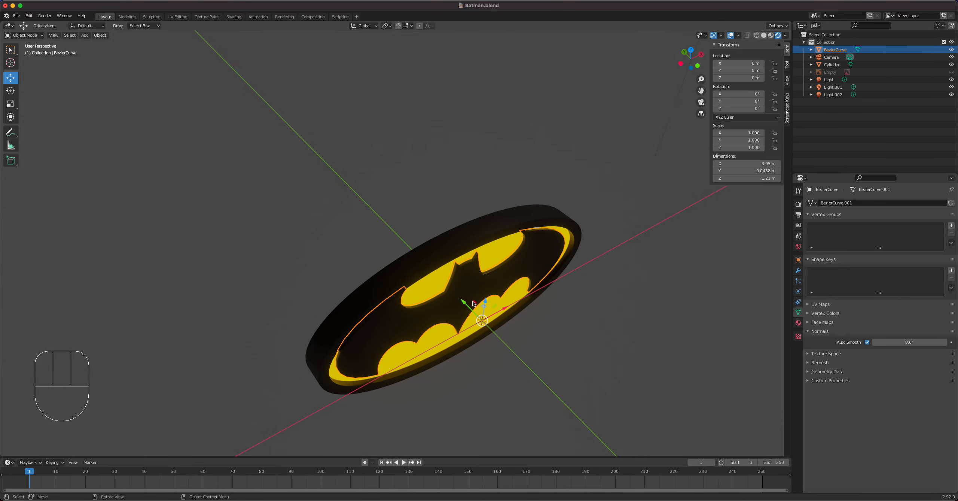
drag(464, 301, 498, 327)
right_click(497, 326)
click(85, 35)
mouse_move(112, 51)
click(153, 54)
middle_drag(485, 298, 521, 207)
scroll(535, 281, up, 4)
key(KP_7)
key(KP_7)
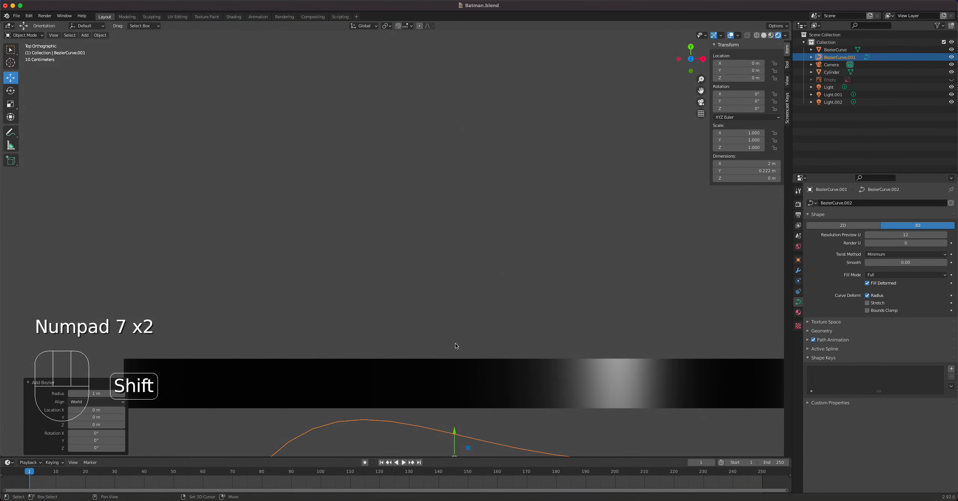
Step: Try a preview resolution of 23 on the test Bezier curve and delete the curve
shift+middle_drag(453, 344, 513, 145)
scroll(419, 196, up, 4)
middle_drag(500, 235, 492, 182)
middle_drag(490, 221, 484, 238)
drag(874, 235, 907, 236)
middle_drag(721, 254, 713, 202)
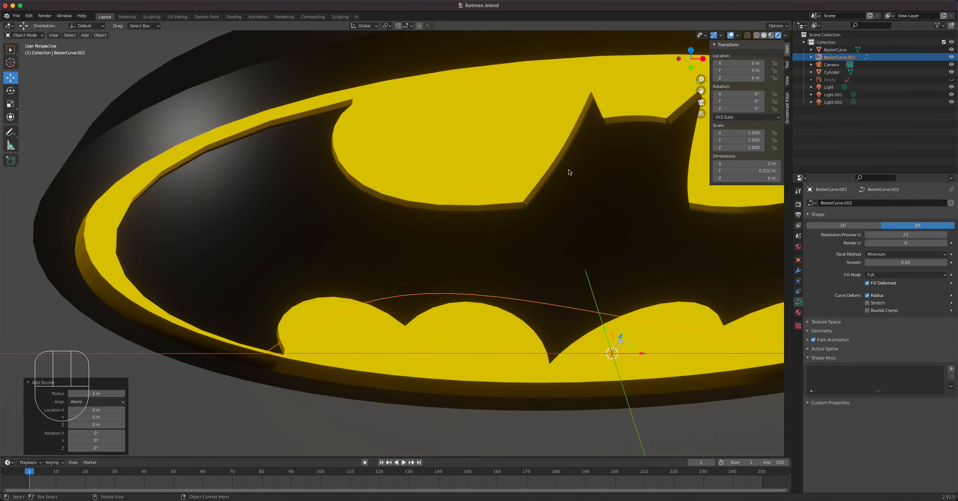
key(Delete)
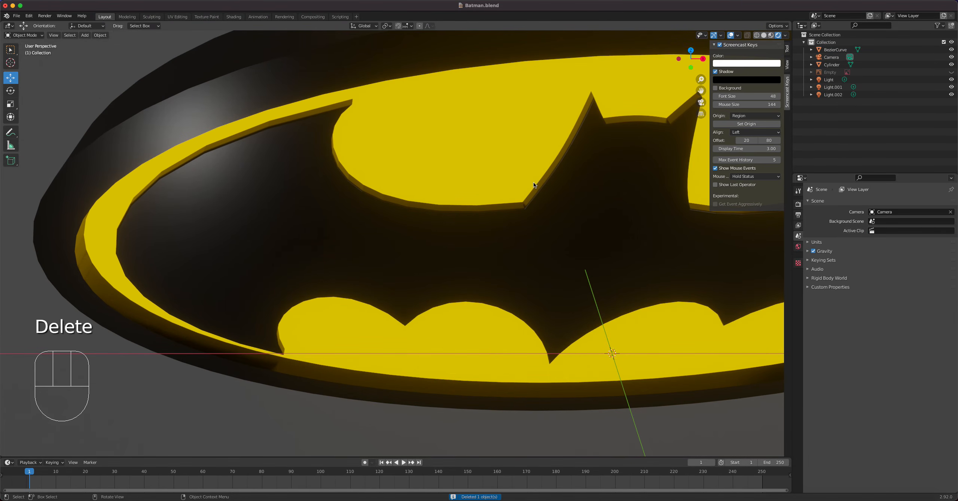
Step: Select the oval base and apply its scale
scroll(539, 252, down, 4)
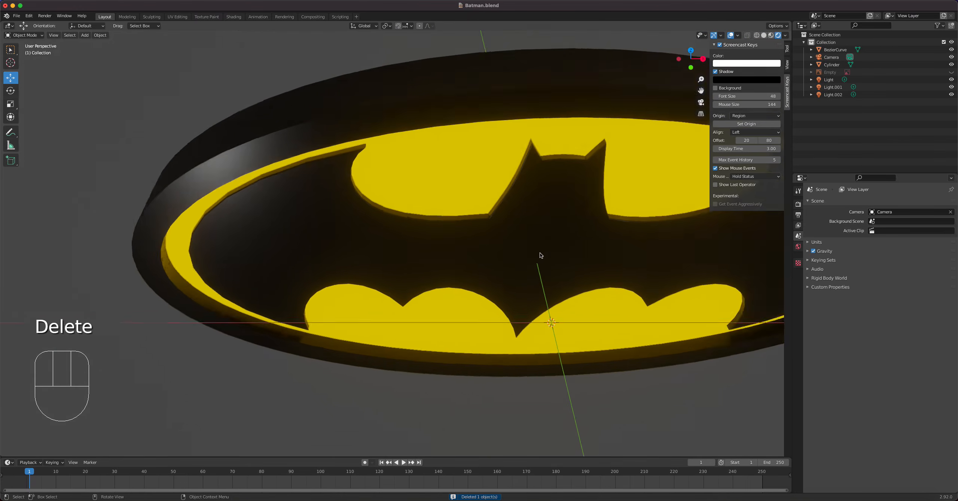
middle_drag(516, 184, 499, 153)
click(497, 150)
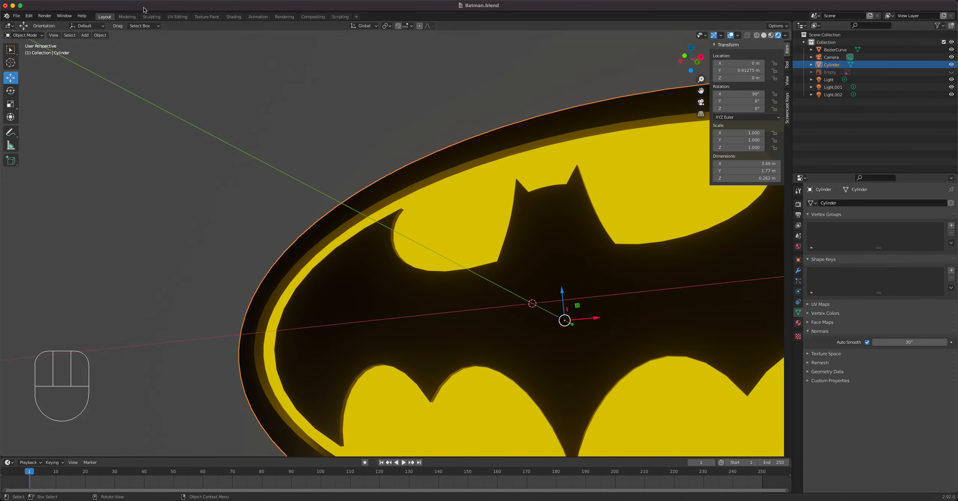
click(100, 35)
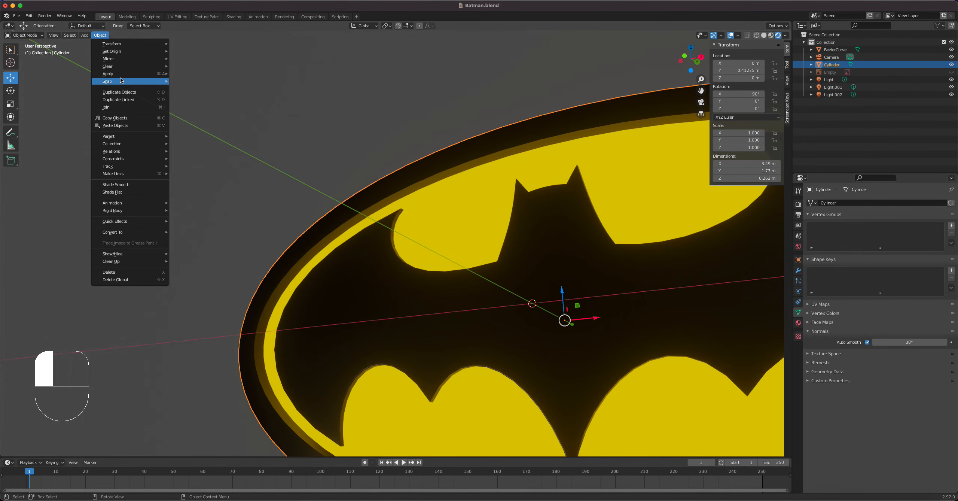
mouse_move(119, 74)
click(187, 90)
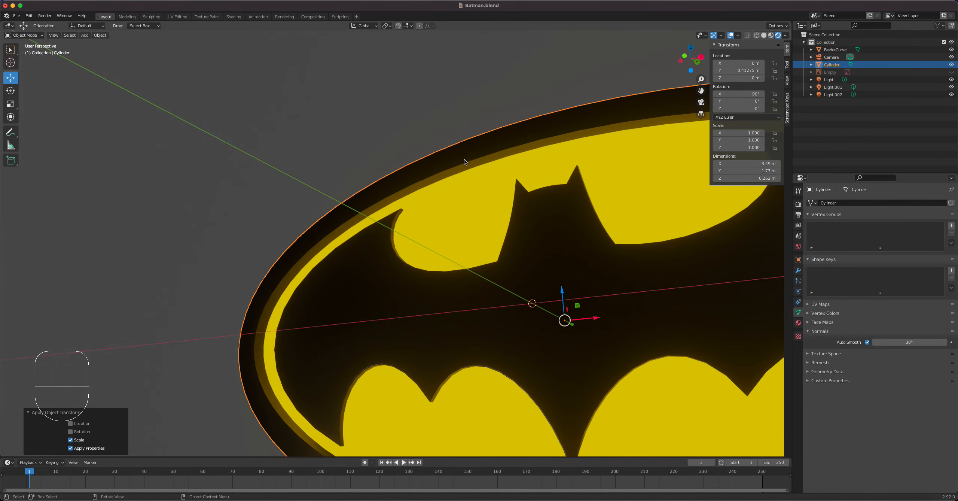
Step: Bevel the outer and inner front rim edge loops of the oval base by about 0.012 m with 4 segments
key(Tab)
middle_drag(472, 164, 337, 114)
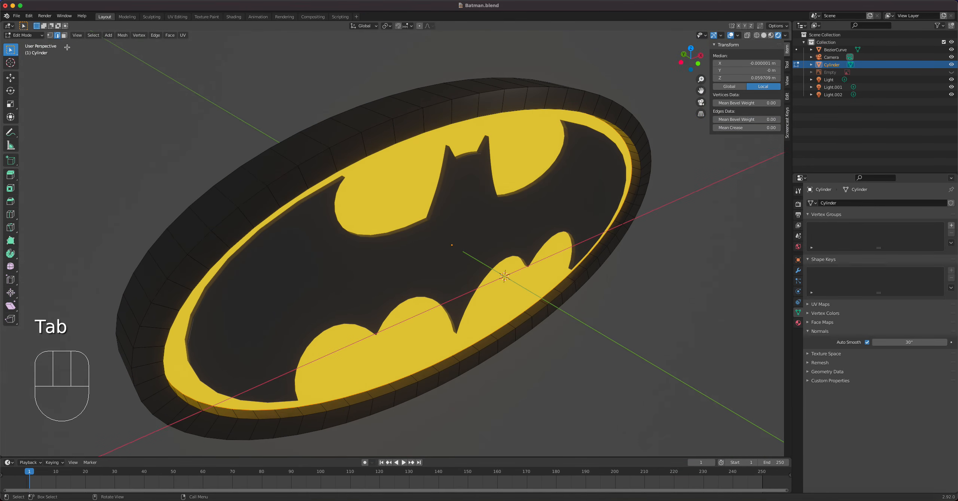
alt+click(339, 143)
alt+shift+click(356, 165)
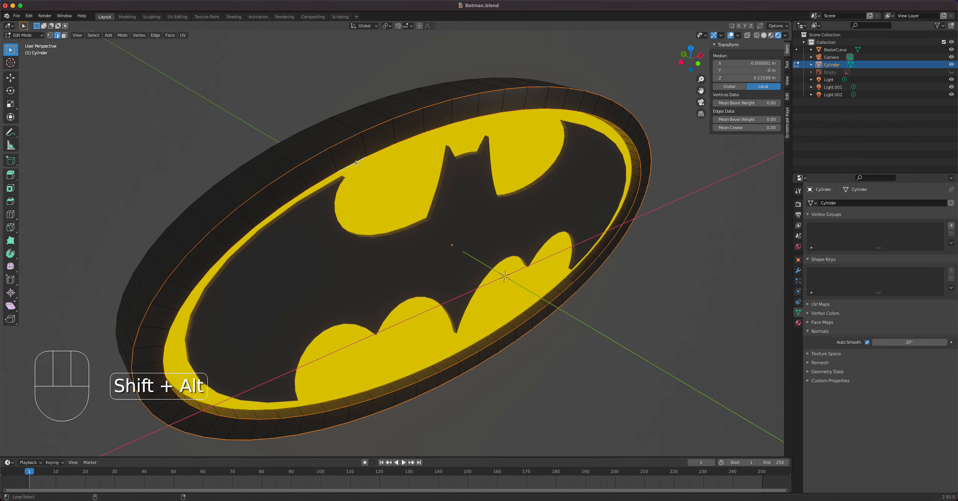
middle_drag(356, 165, 379, 168)
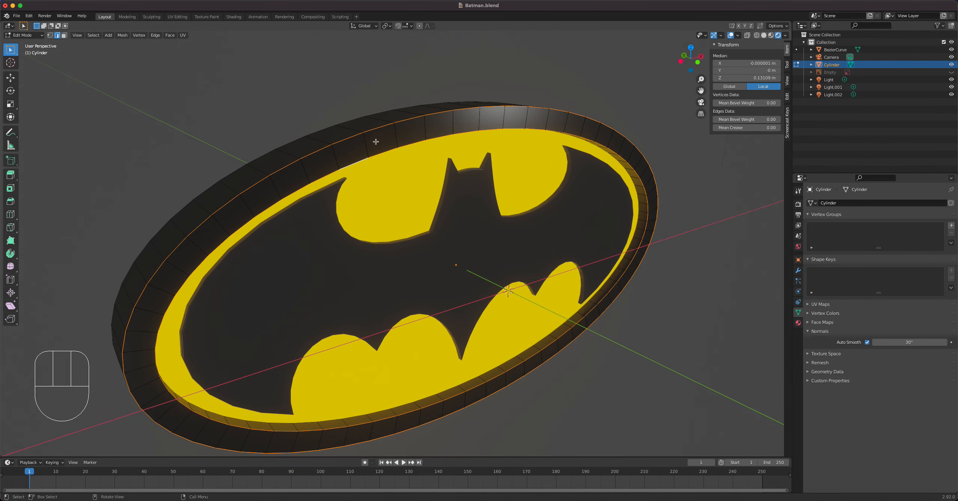
right_click(377, 127)
click(377, 127)
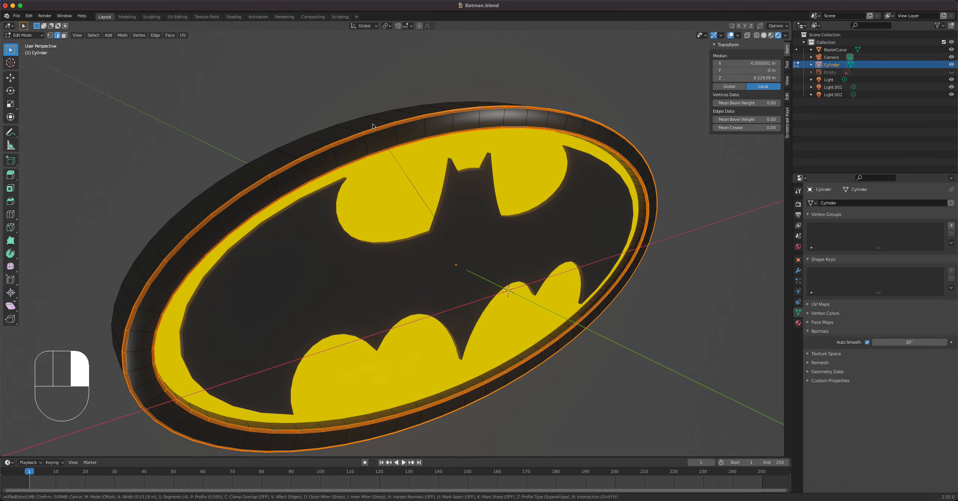
click(375, 127)
middle_drag(374, 126, 515, 231)
key(Tab)
scroll(427, 178, down, 2)
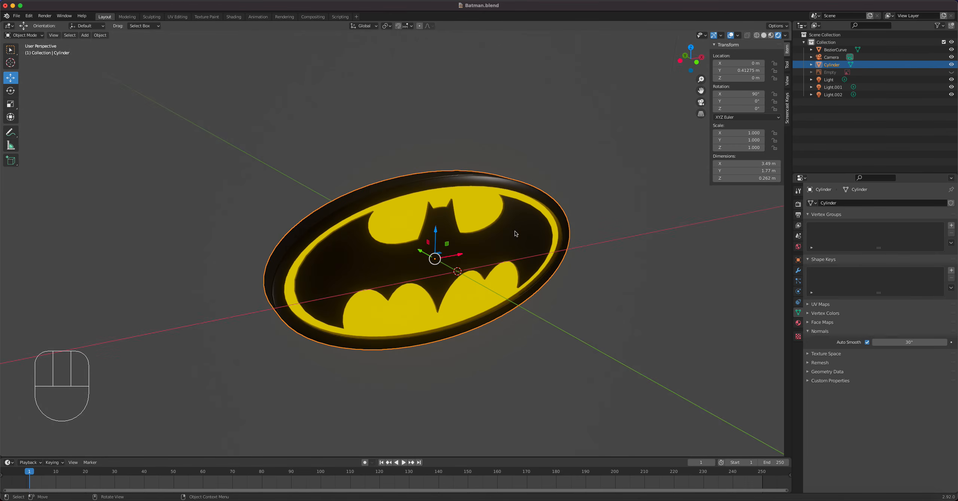
scroll(515, 231, up, 5)
scroll(514, 232, down, 4)
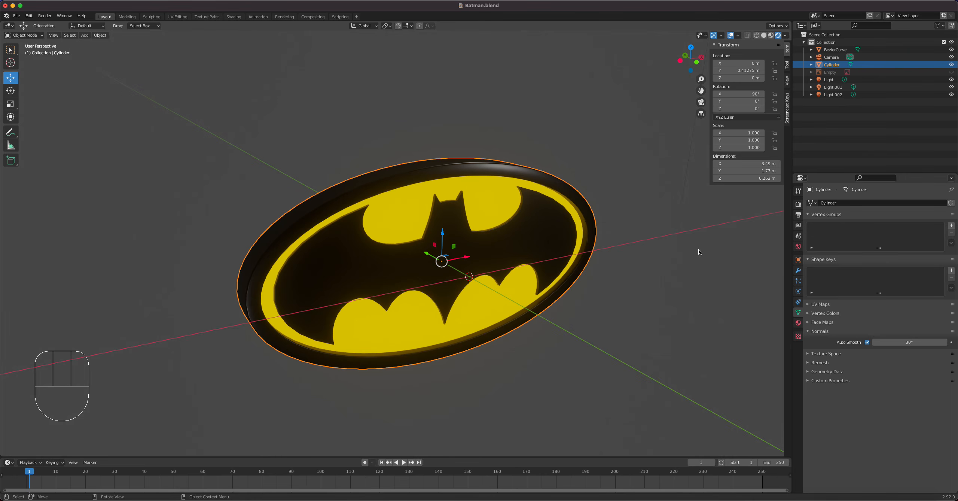
Step: Select the bat and raise its Auto Smooth angle to about 6.2°
middle_drag(699, 252, 469, 179)
middle_drag(487, 214, 551, 187)
scroll(473, 263, up, 7)
middle_drag(473, 263, 529, 276)
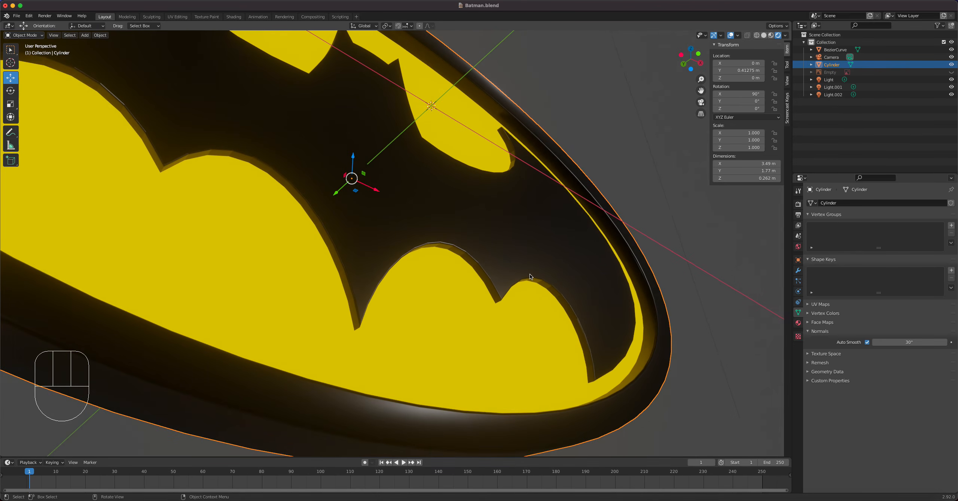
click(530, 277)
mouse_move(889, 344)
mouse_down()
mouse_move(956, 348)
mouse_move(911, 344)
mouse_up()
Step: Examine the bat's shading and edges up close around the ears and wings, and check the whole logo from a distance
middle_drag(560, 292, 539, 333)
scroll(524, 157, down, 2)
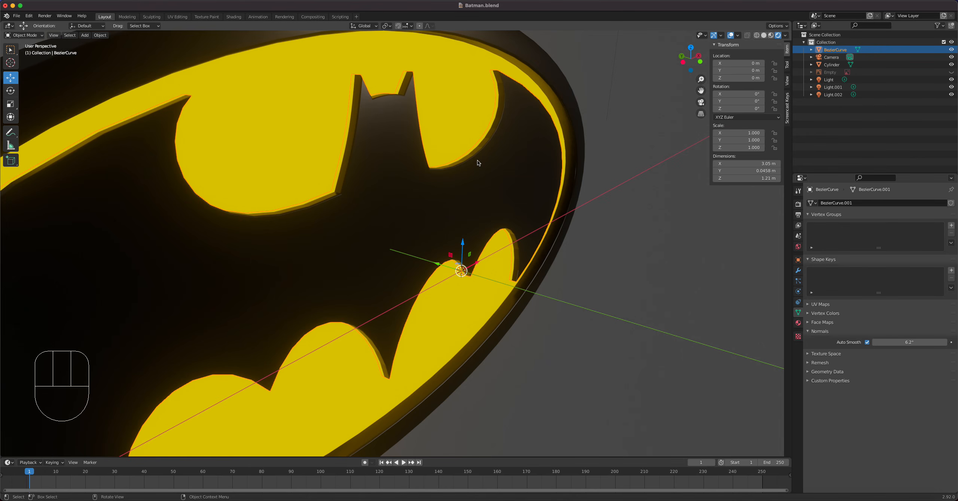
middle_drag(524, 75, 556, 237)
scroll(397, 118, up, 4)
scroll(492, 156, up, 3)
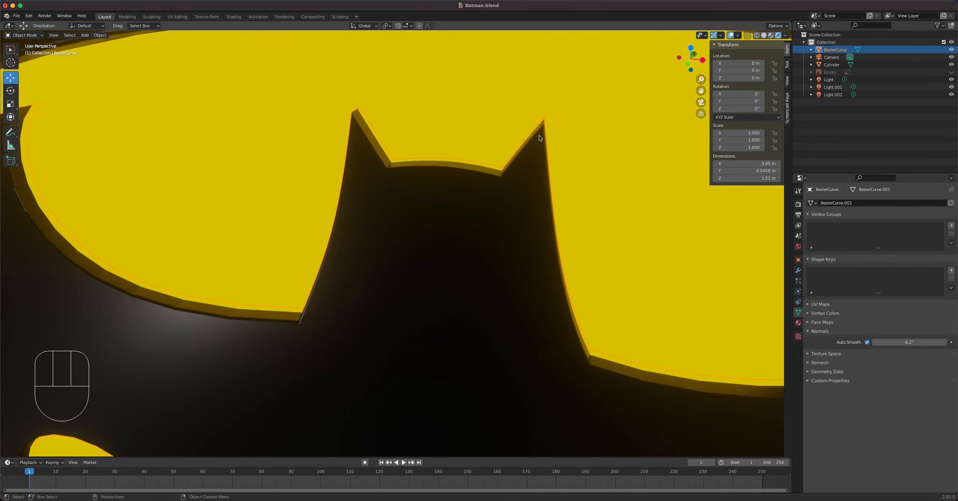
middle_drag(506, 170, 549, 196)
scroll(550, 196, down, 6)
shift+middle_drag(531, 261, 463, 256)
scroll(531, 198, down, 3)
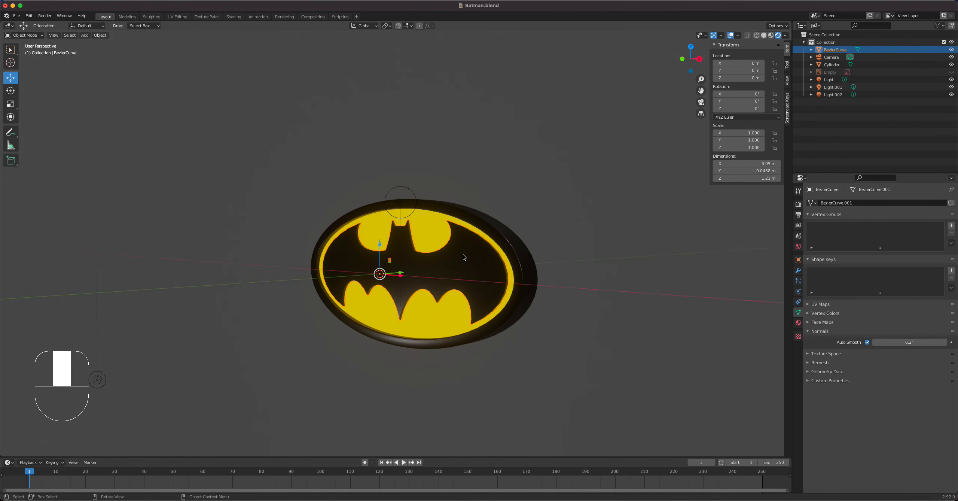